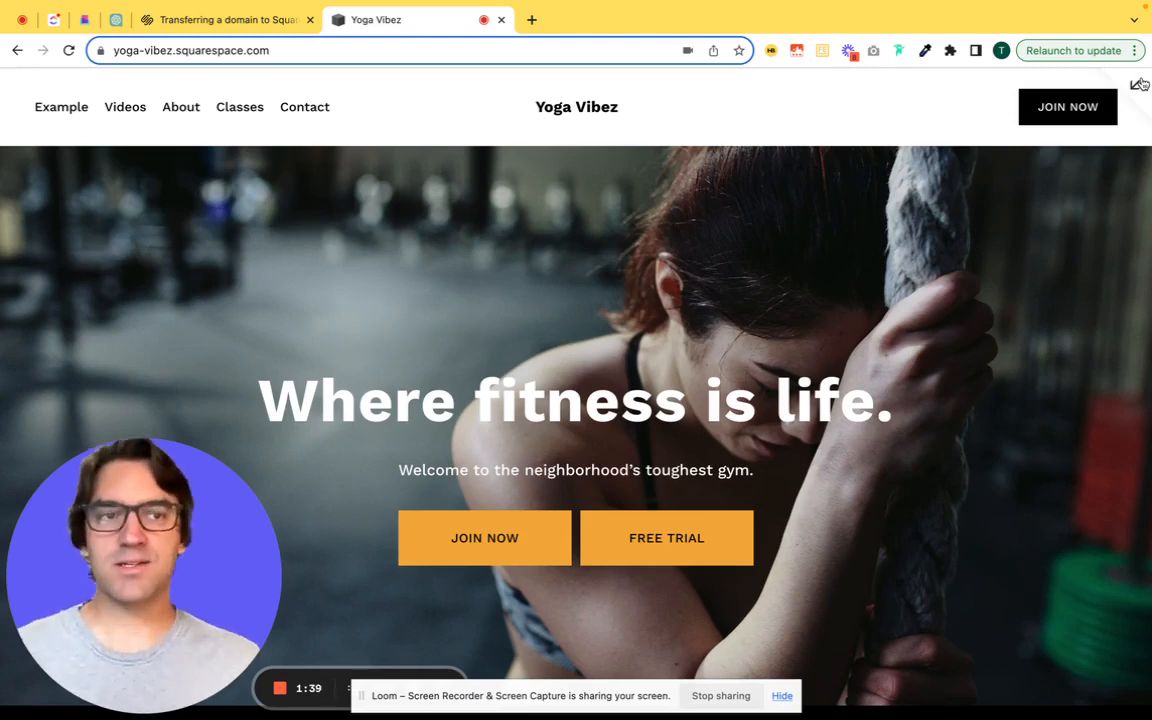
# Open the Home page for editing and check the button type options of the hero section's Join Now button
pyautogui.click(1139, 84)
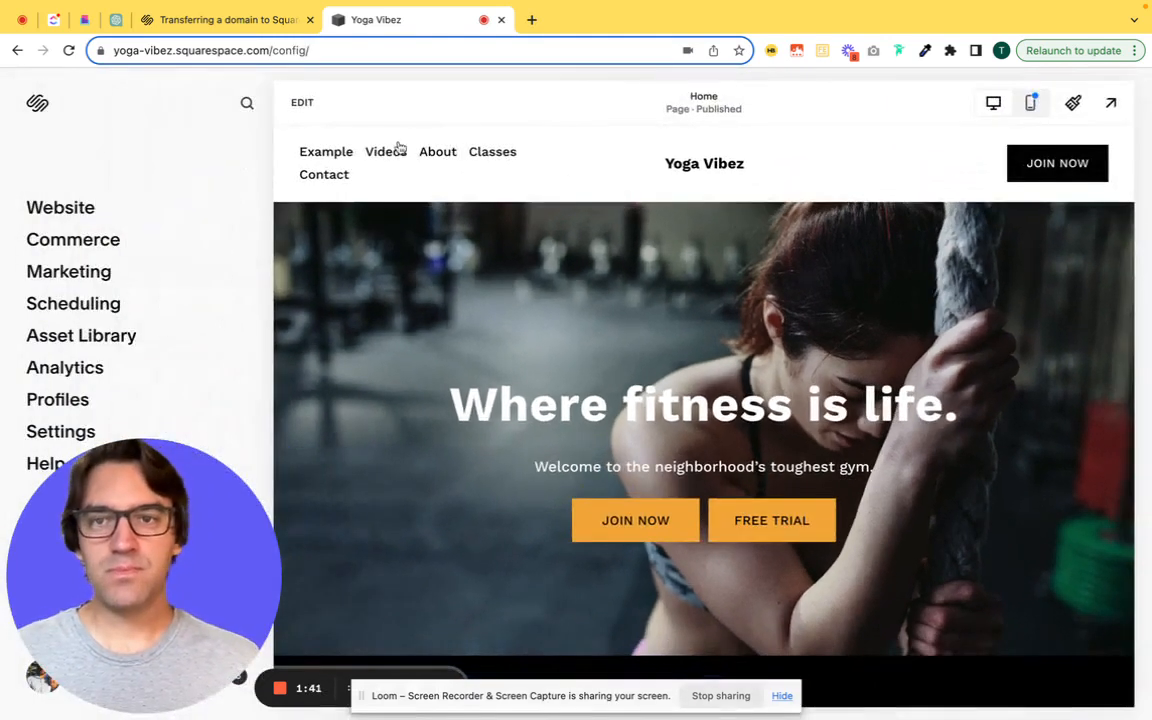
pyautogui.click(303, 107)
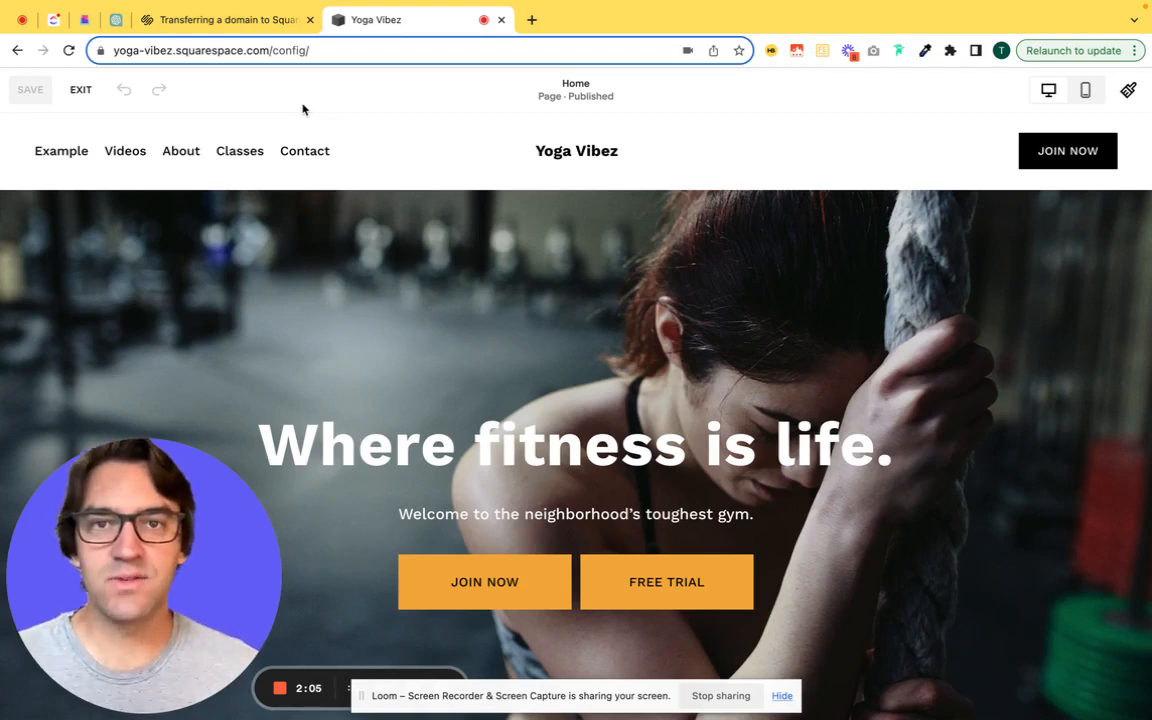
pyautogui.moveTo(762, 562)
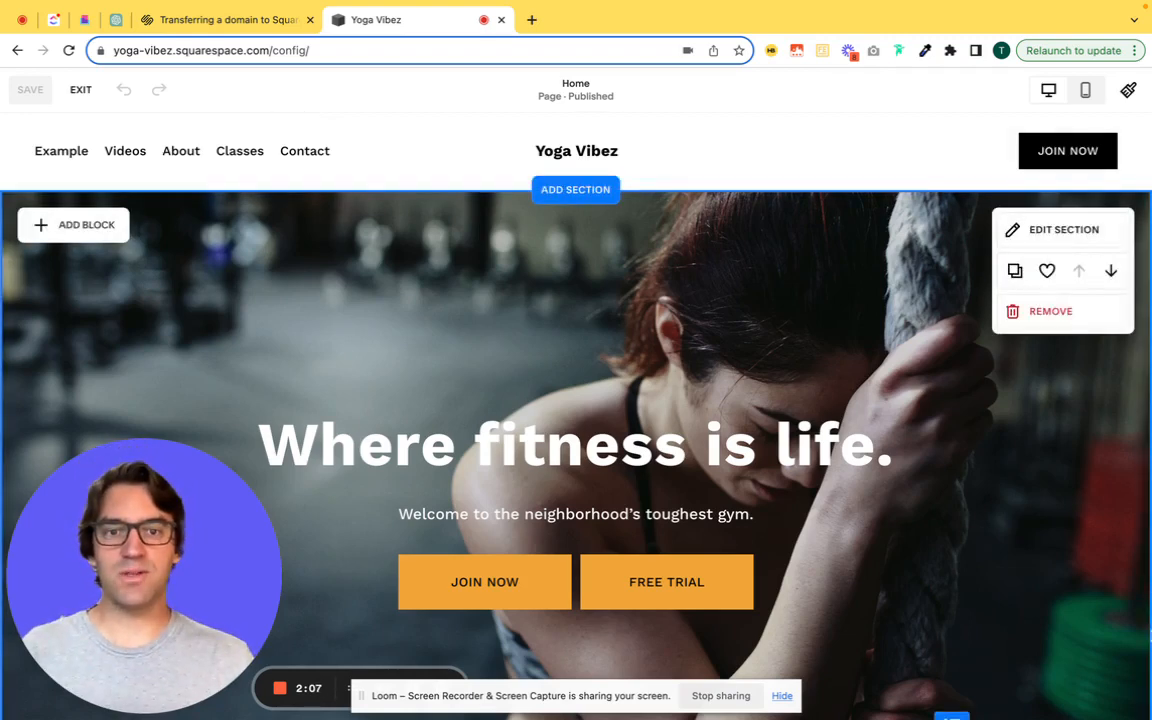
pyautogui.scroll(-1, 850, 622)
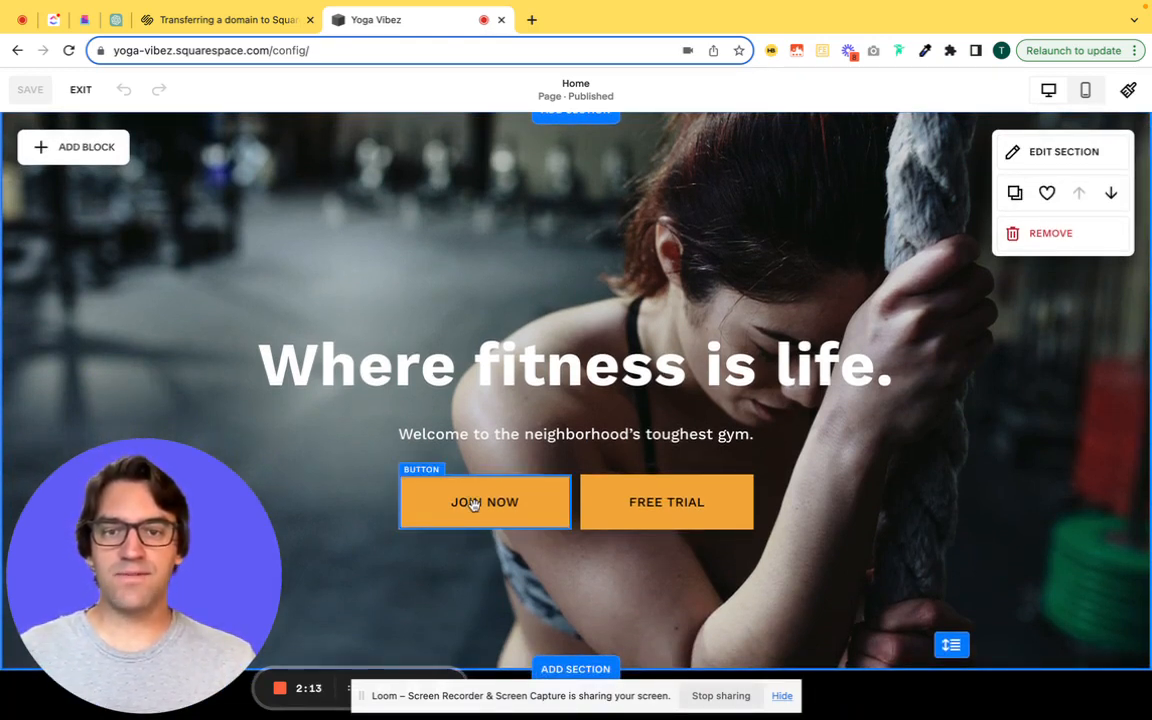
pyautogui.click(474, 504)
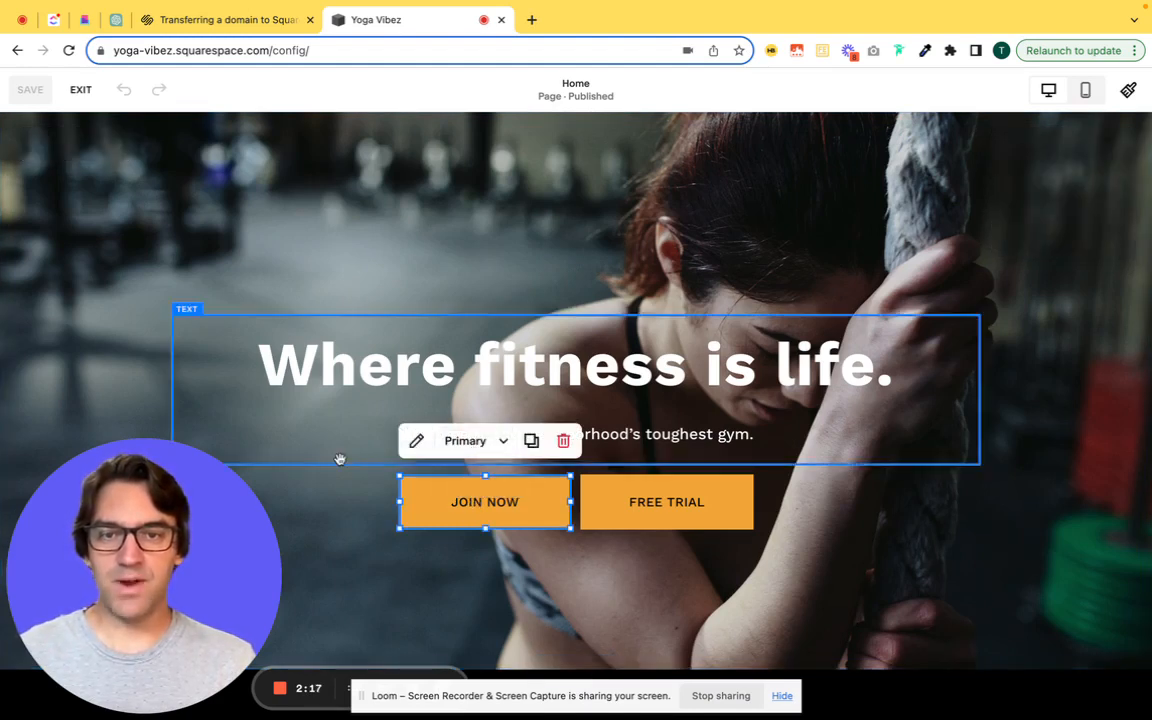
pyautogui.click(343, 458)
pyautogui.click(437, 500)
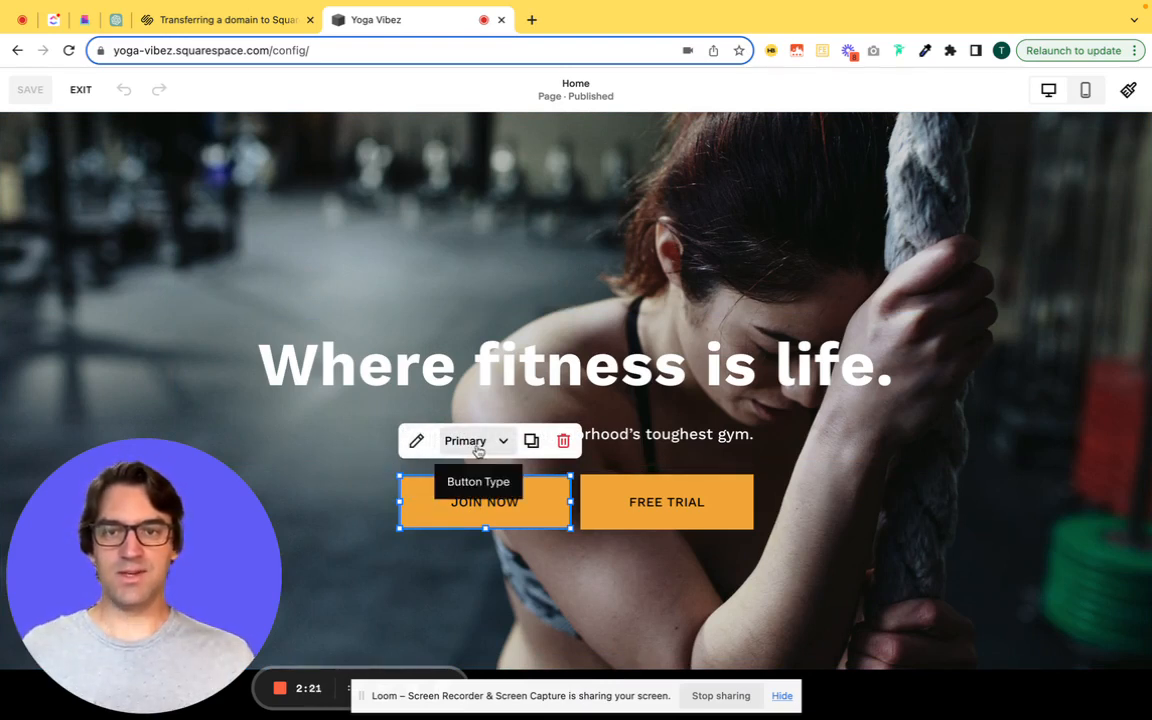
pyautogui.click(478, 450)
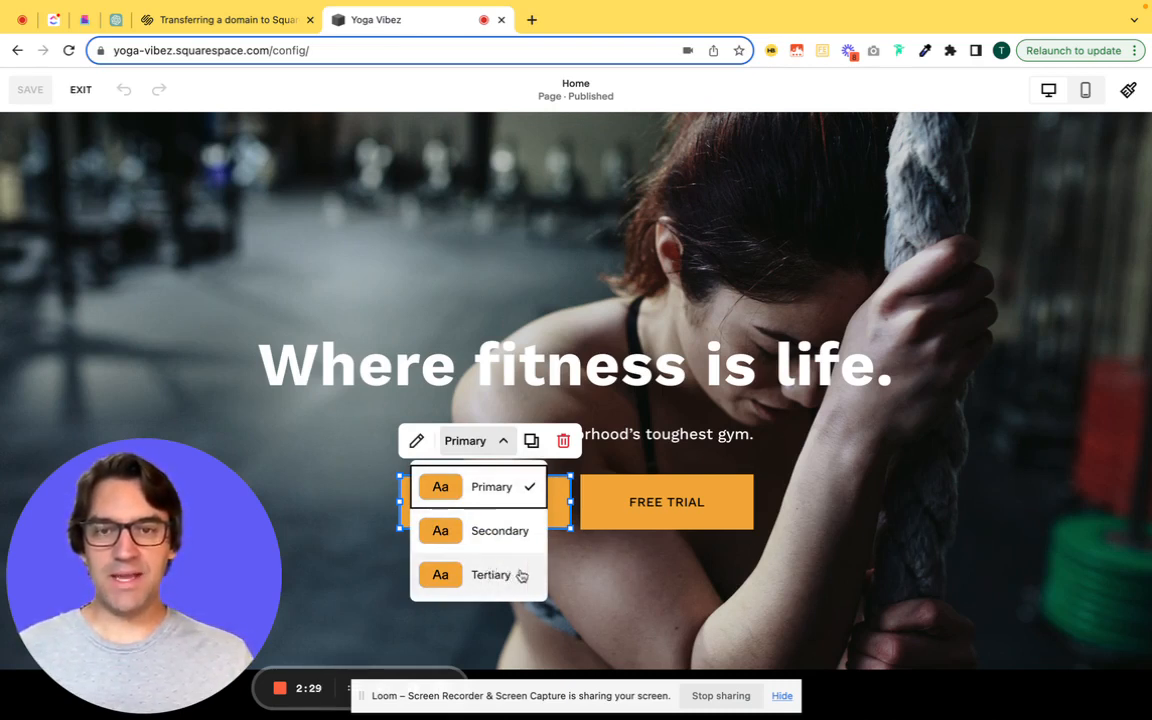
pyautogui.click(652, 600)
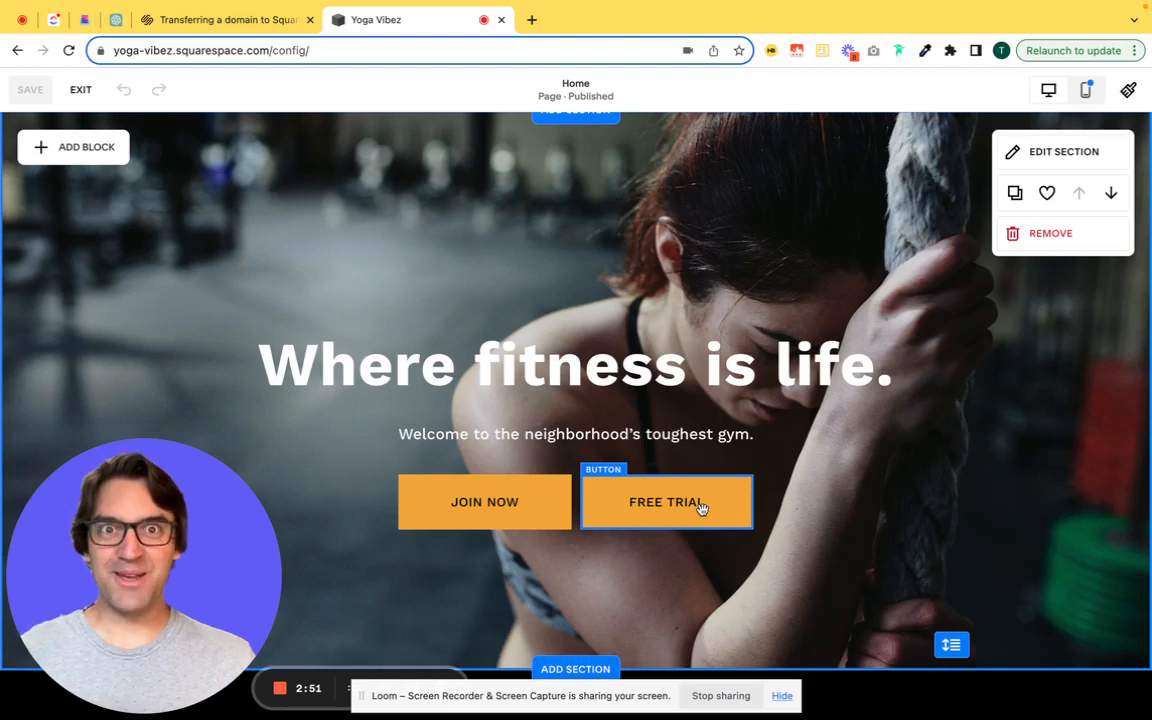
# Open the site-wide button styles and review the fonts available for the primary button text
pyautogui.click(1128, 91)
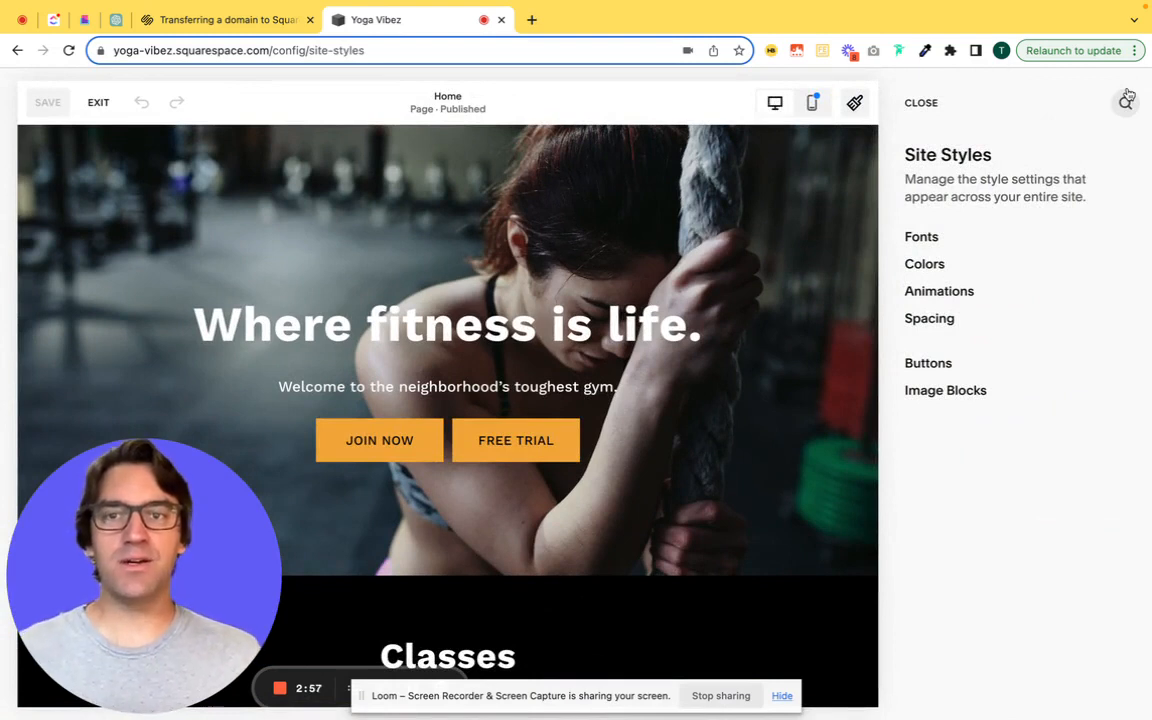
pyautogui.click(929, 365)
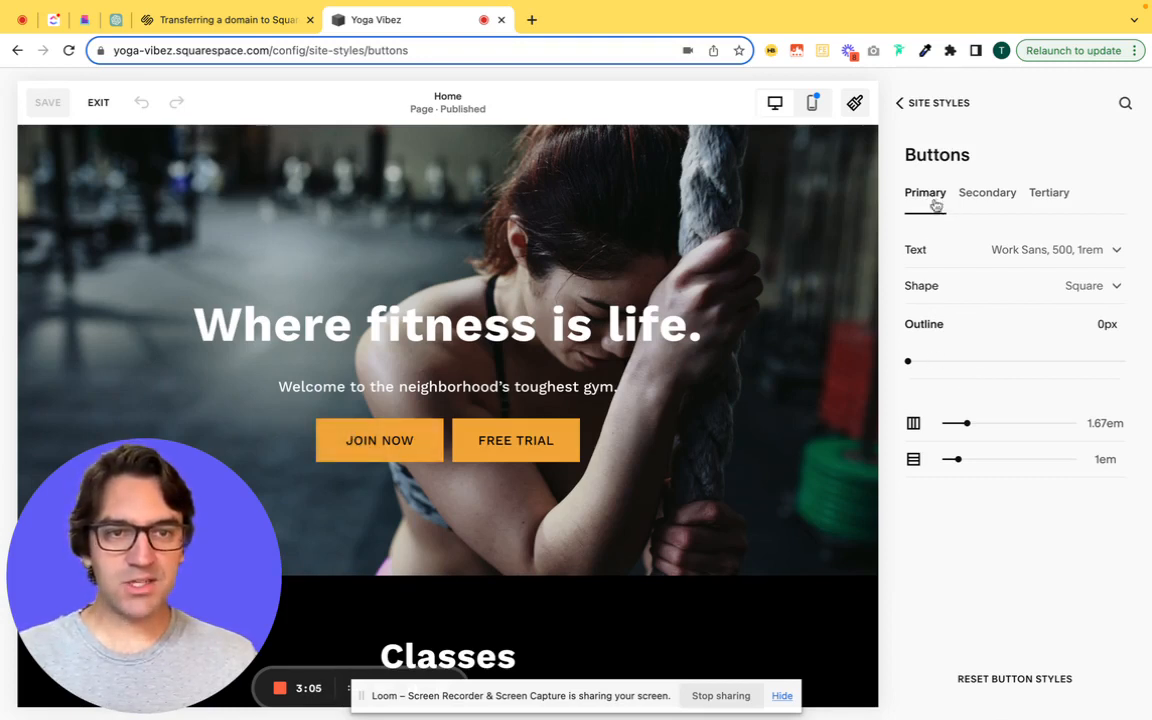
pyautogui.click(980, 253)
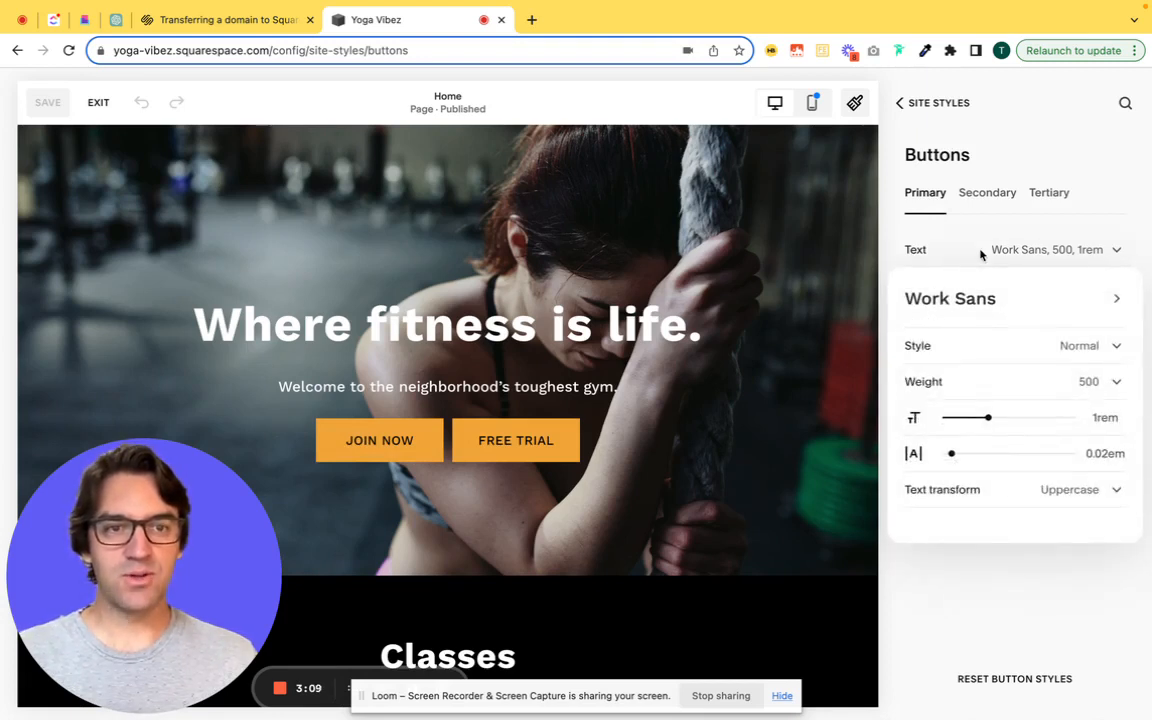
pyautogui.click(1030, 303)
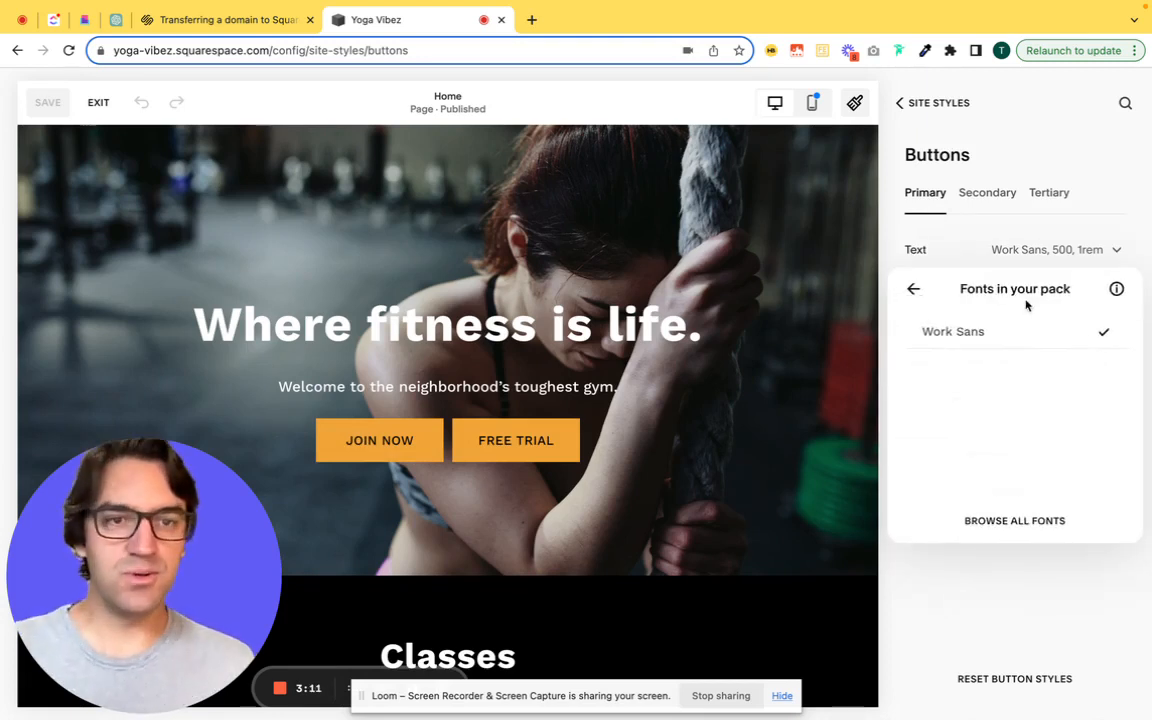
pyautogui.click(919, 291)
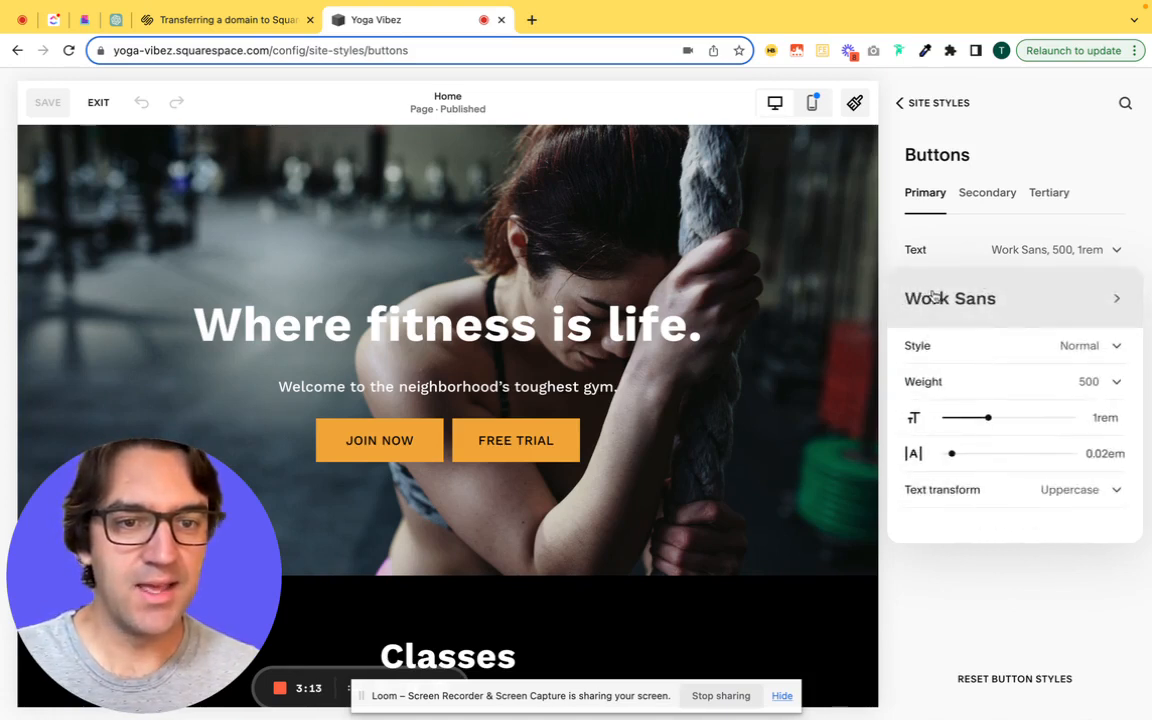
pyautogui.click(1023, 300)
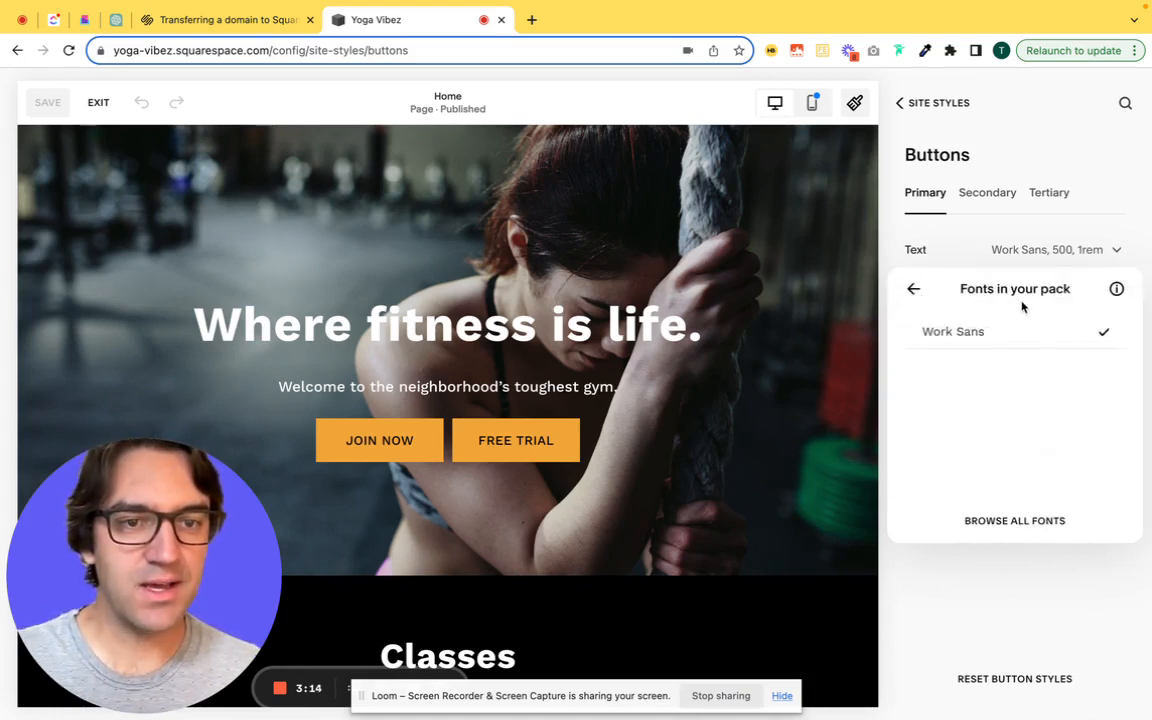
pyautogui.click(913, 289)
# Try the Italic style on the primary button text and return it to Normal
pyautogui.click(987, 352)
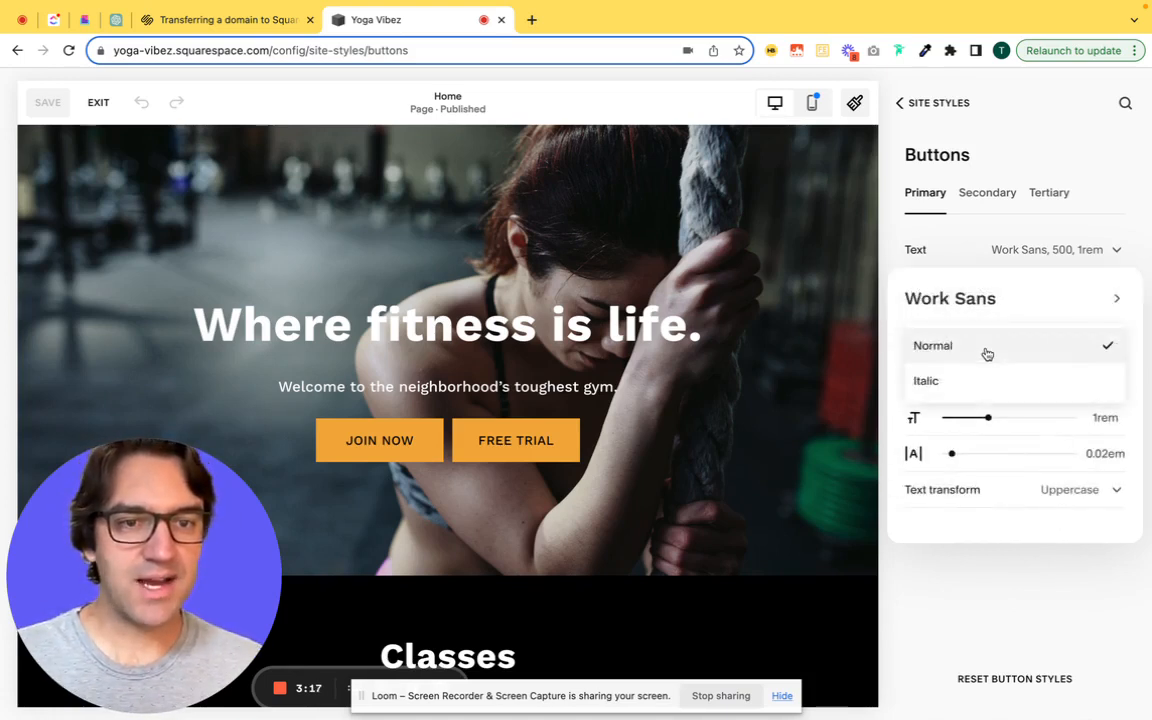
pyautogui.click(985, 352)
pyautogui.click(985, 358)
pyautogui.click(987, 381)
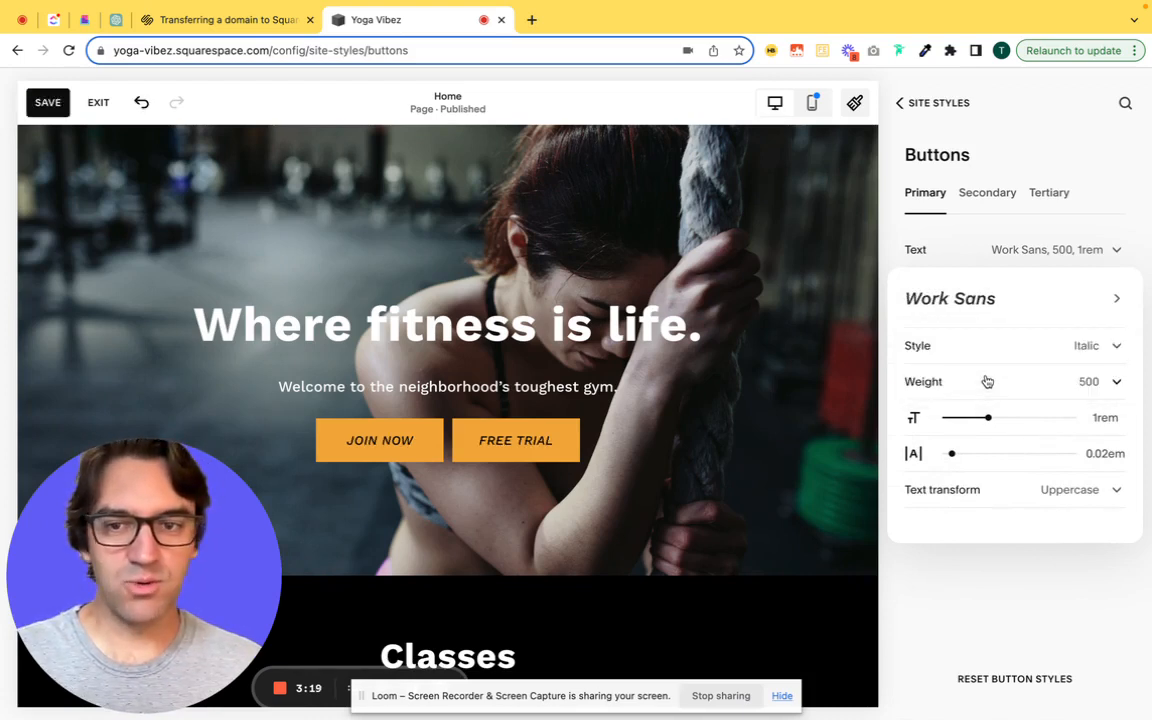
pyautogui.click(990, 350)
pyautogui.click(987, 320)
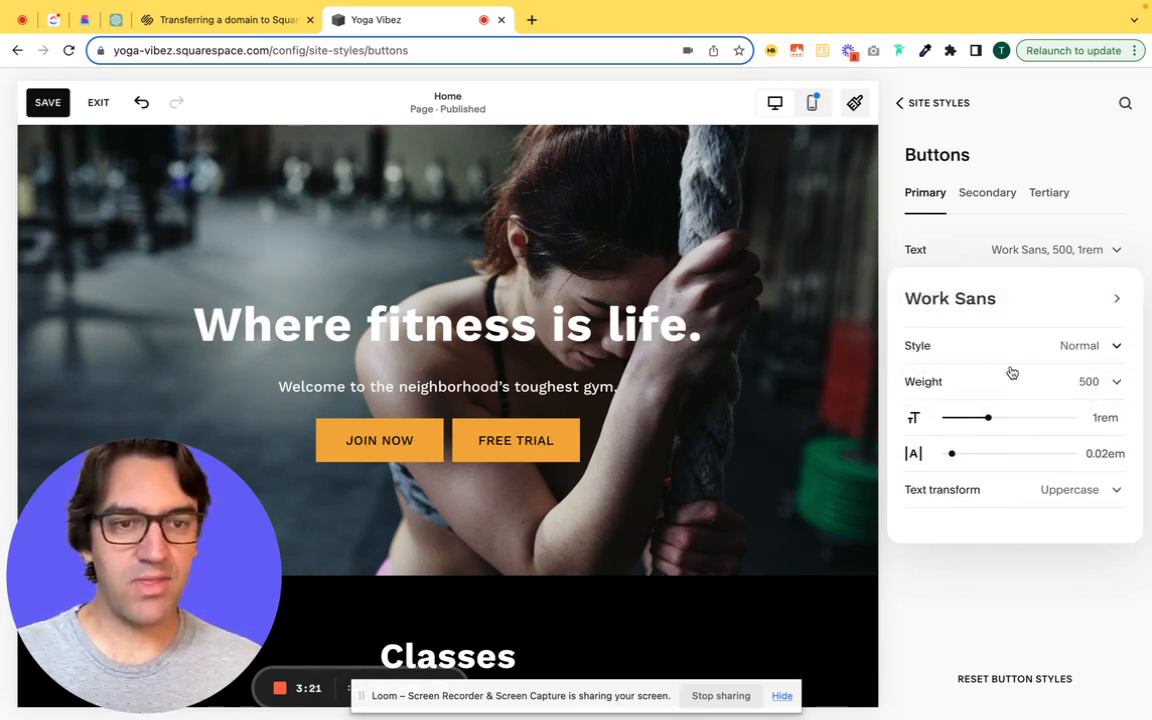
# Try a weight of 900 on the primary button text and settle on 700
pyautogui.click(1031, 385)
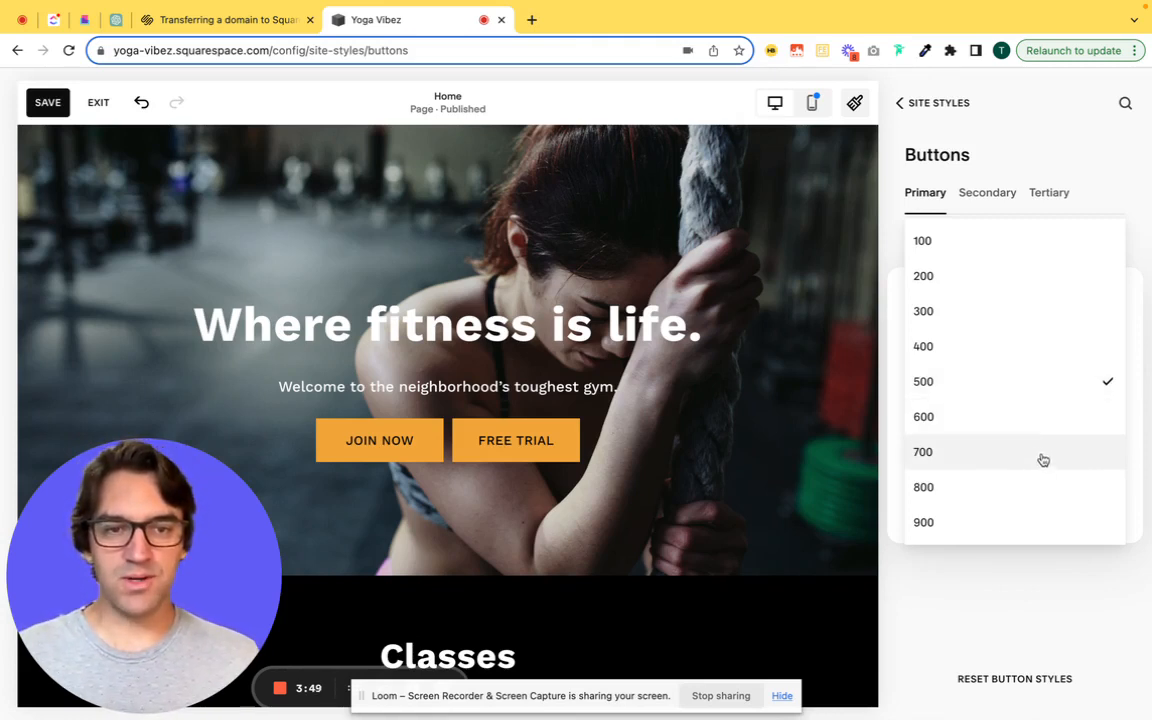
pyautogui.click(1010, 520)
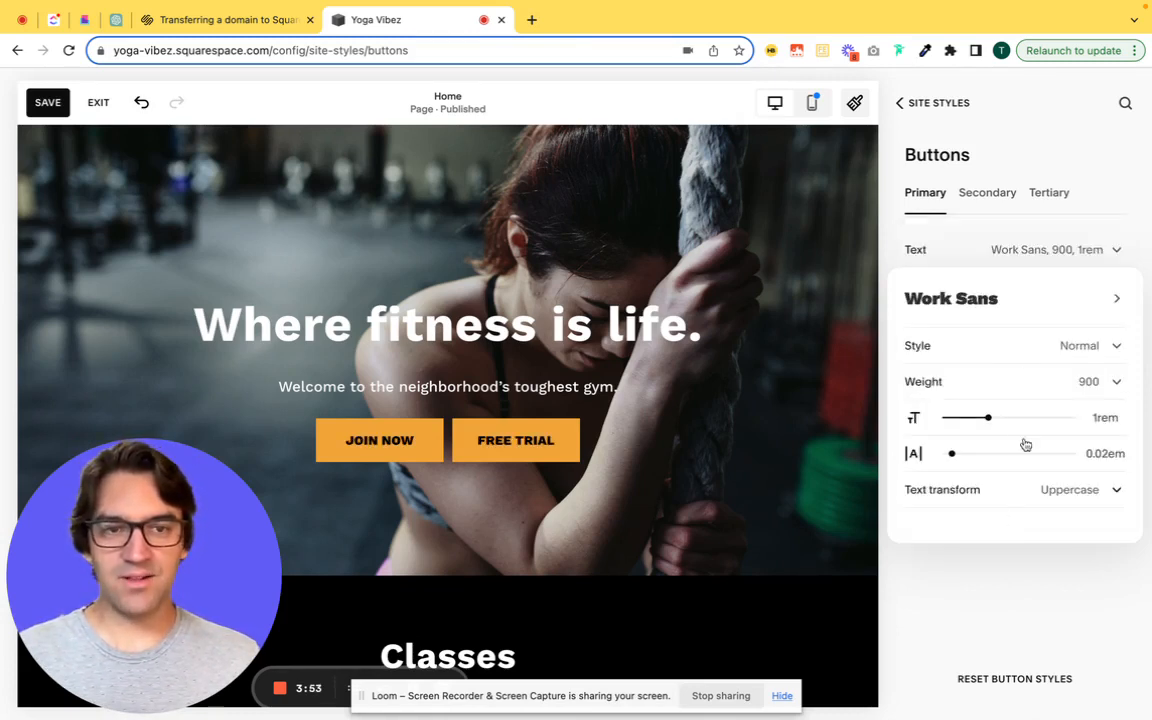
pyautogui.click(1021, 386)
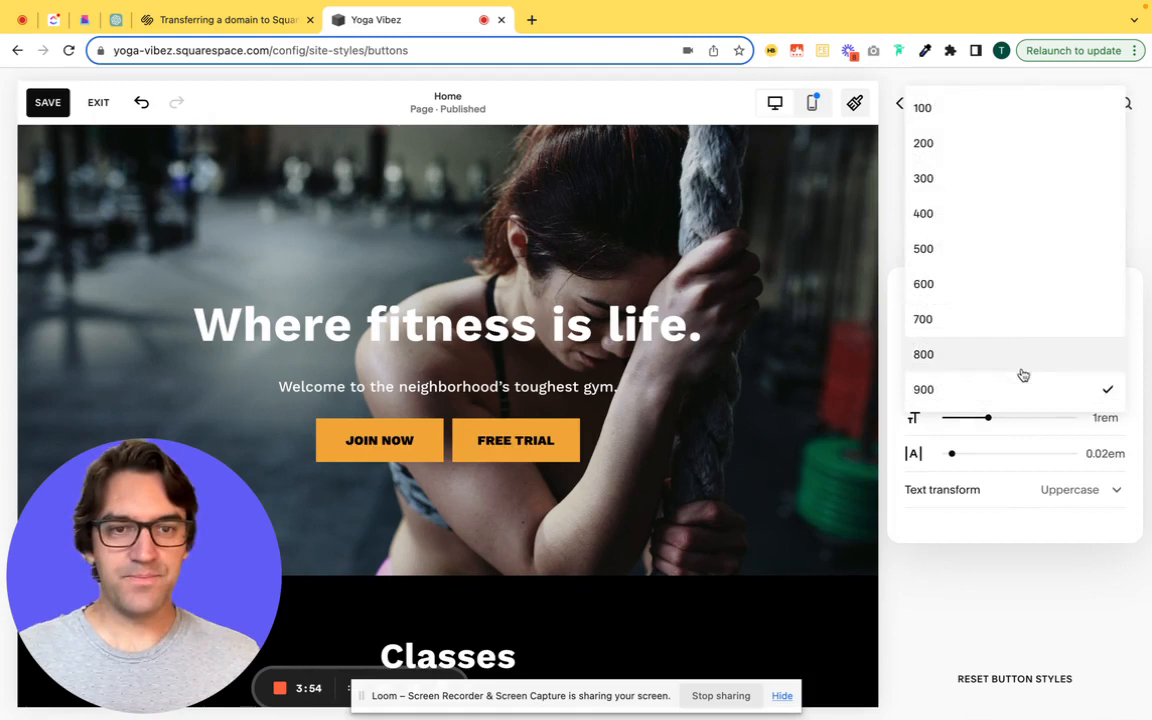
pyautogui.click(1010, 320)
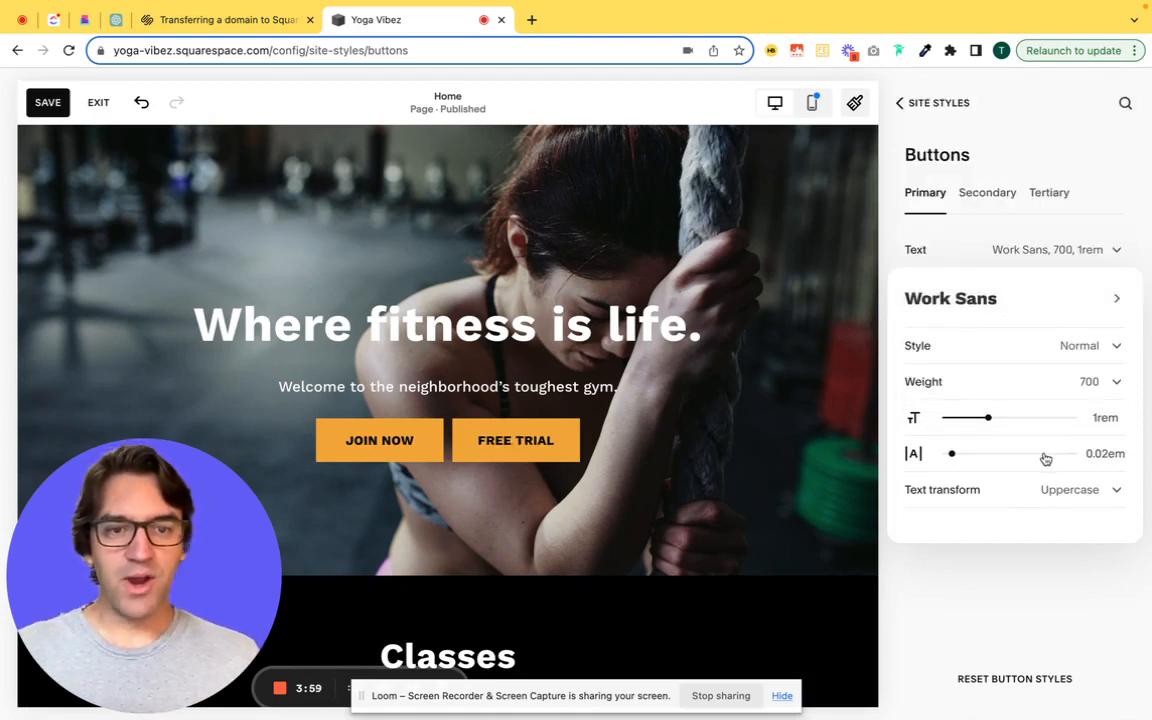
# Try the Lowercase and None text transforms on the primary buttons and return to Uppercase
pyautogui.click(1049, 491)
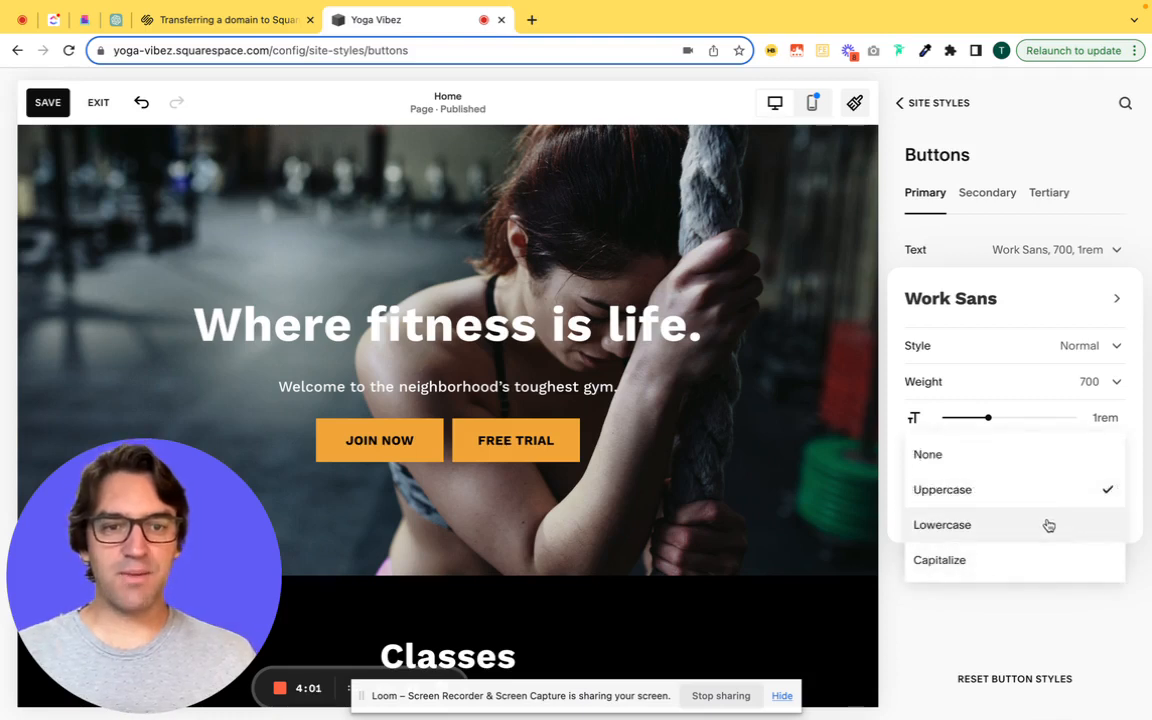
pyautogui.click(1049, 525)
pyautogui.click(1052, 494)
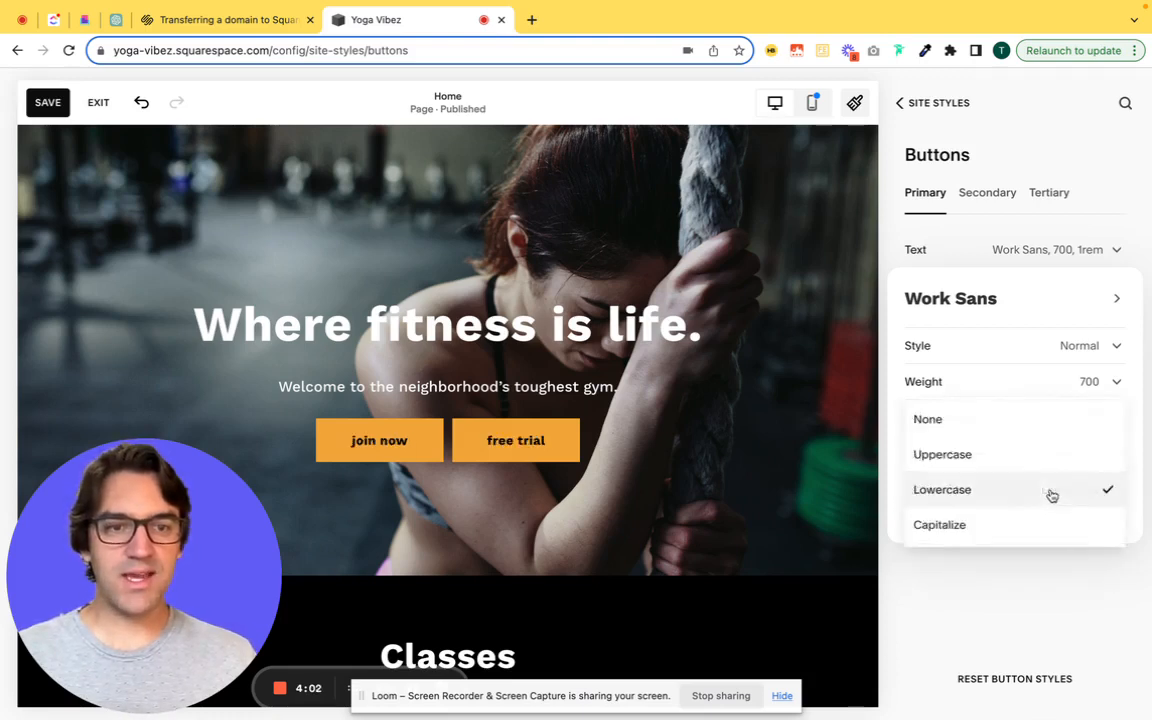
pyautogui.click(1026, 428)
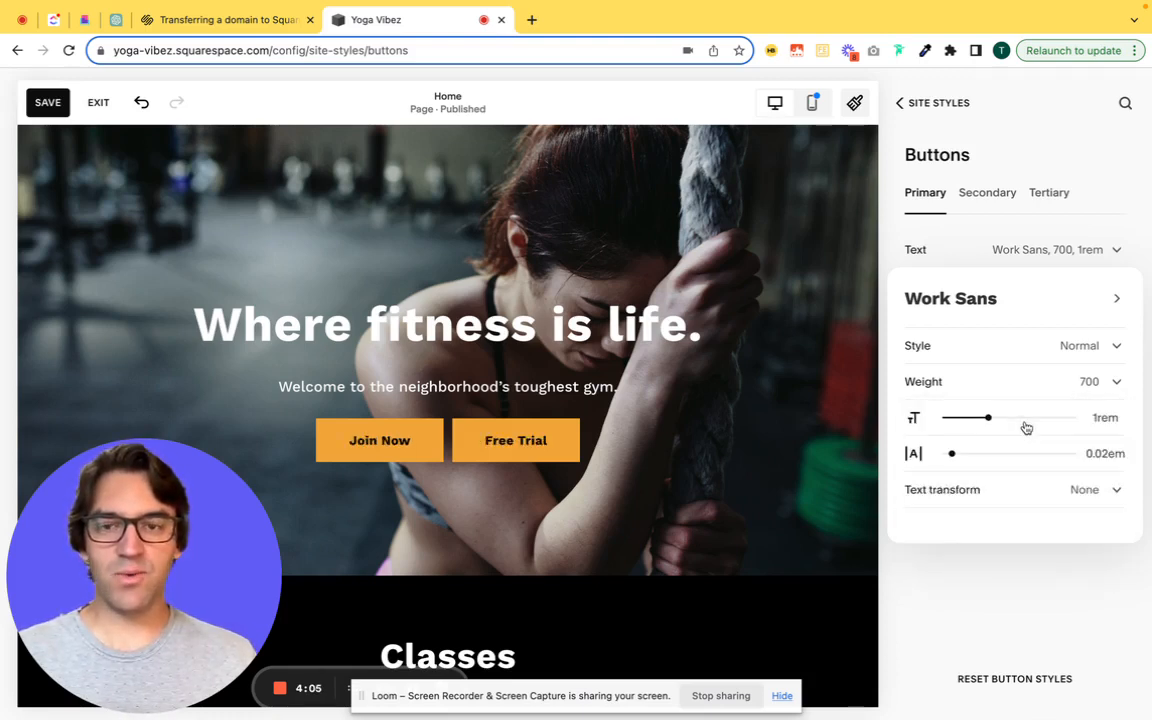
pyautogui.click(1066, 489)
pyautogui.click(1066, 527)
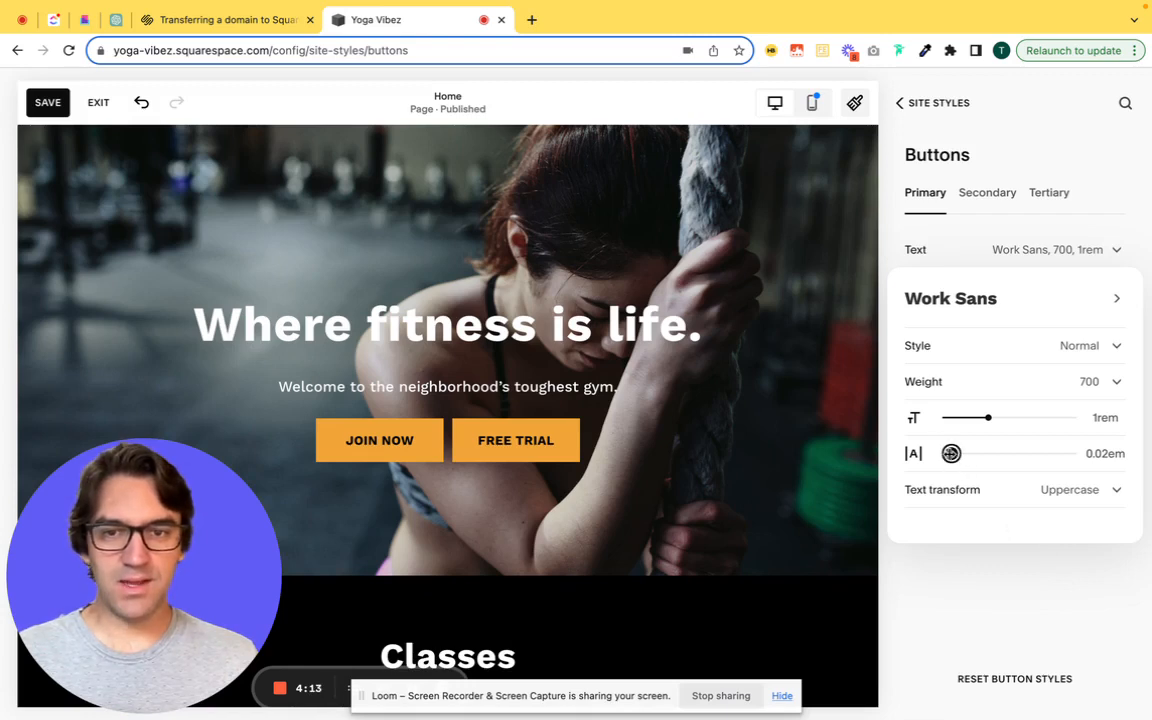
# Set the primary button text's letter spacing to 0em and close the text settings
pyautogui.moveTo(951, 453); pyautogui.dragTo(951, 453)
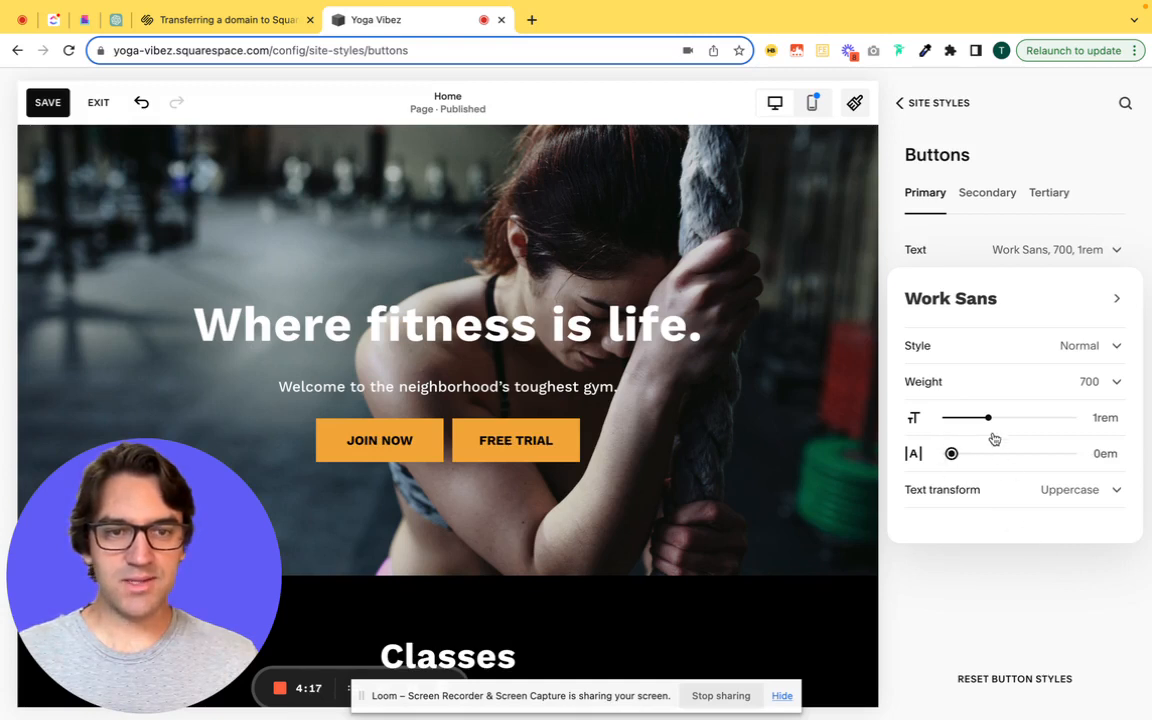
pyautogui.click(1054, 558)
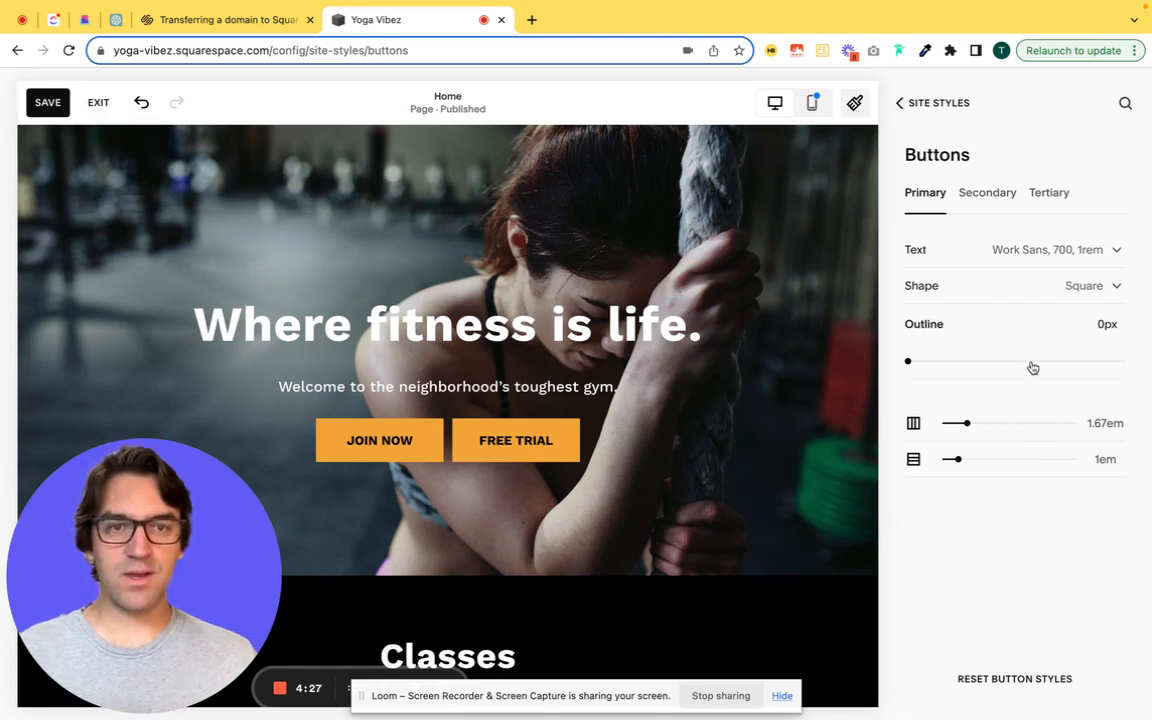
# Give the primary buttons custom corners, trying radius values of 4, 20 and 0
pyautogui.click(1005, 290)
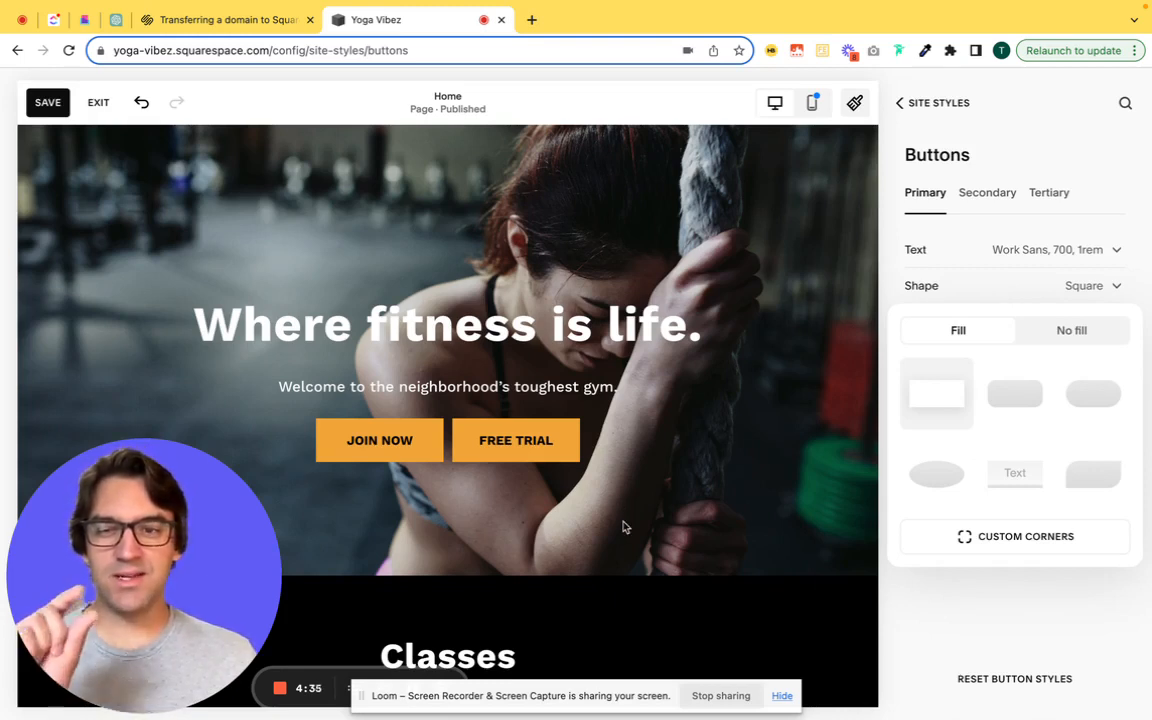
pyautogui.click(1021, 540)
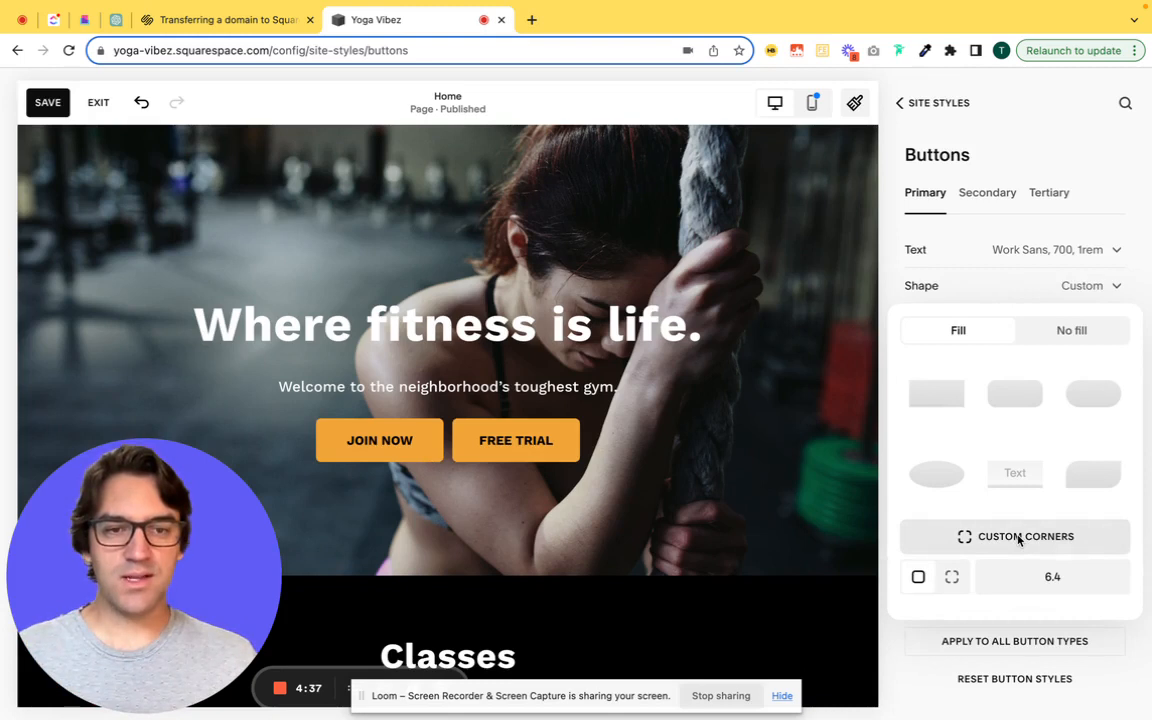
pyautogui.click(1067, 585)
pyautogui.write('0')
pyautogui.press('BackSpace')
pyautogui.write('4')
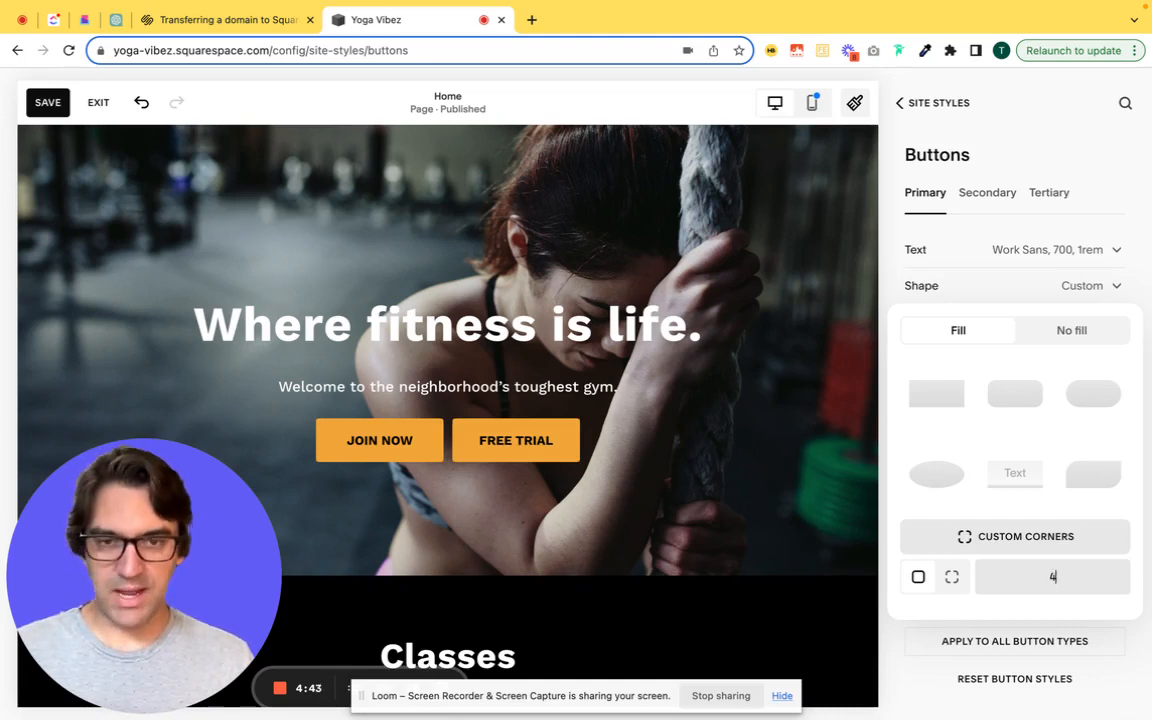
pyautogui.press('BackSpace')
pyautogui.write('20')
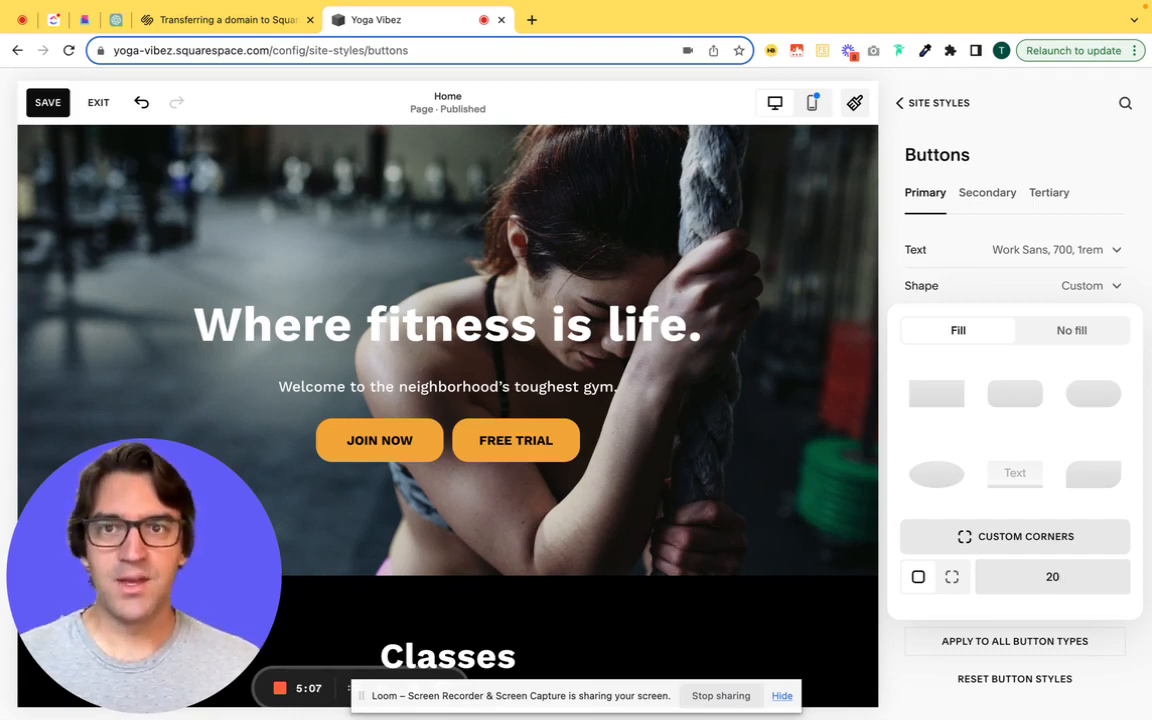
pyautogui.press('BackSpace')
pyautogui.press('BackSpace')
pyautogui.write('0')
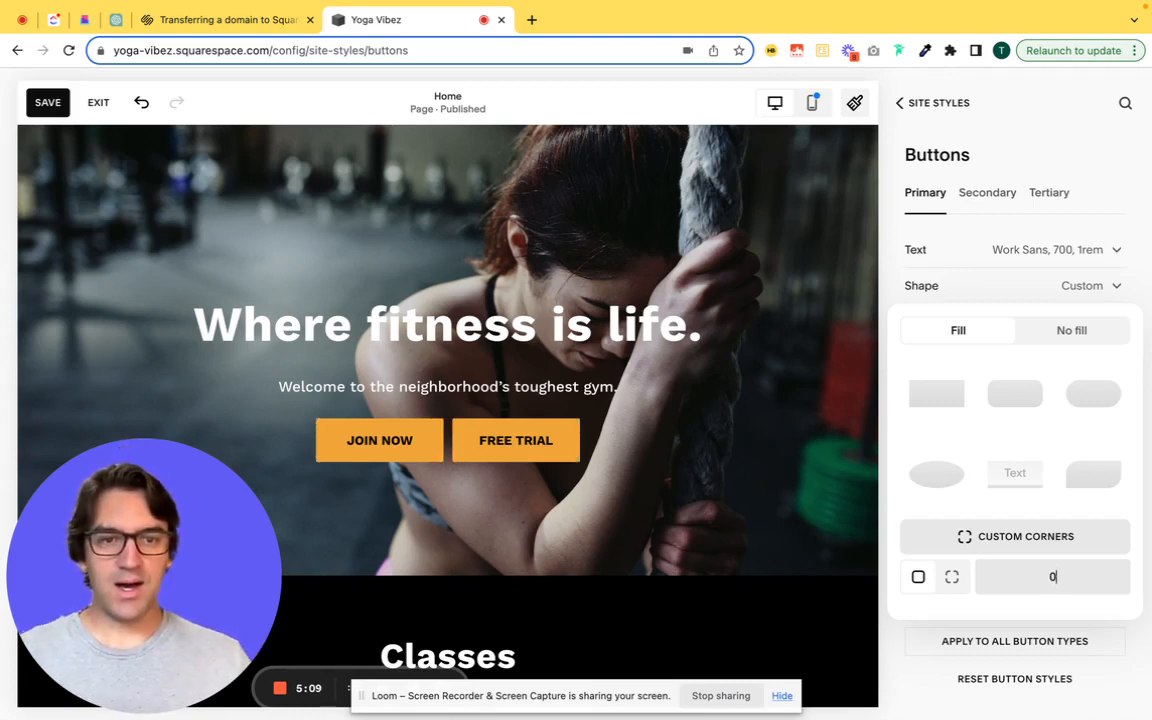
# Try the filled Square, Rounded Rectangle and Pill shapes on the primary buttons, ending with Oval
pyautogui.click(926, 405)
pyautogui.click(1033, 405)
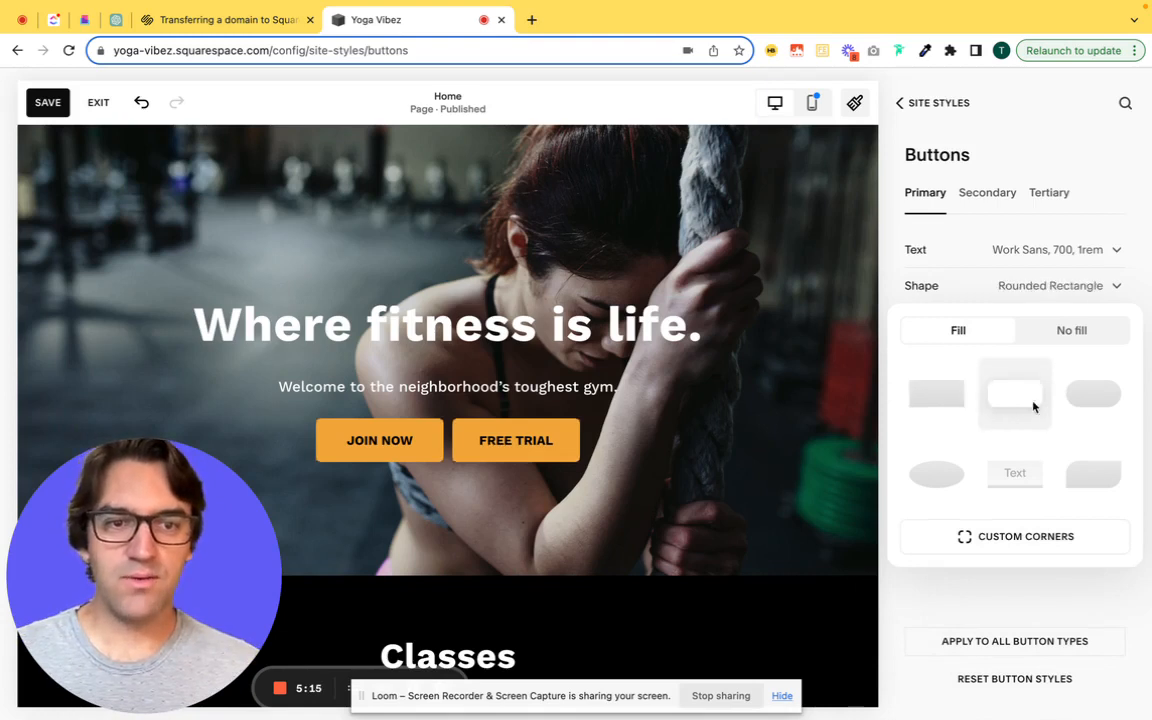
pyautogui.click(1094, 399)
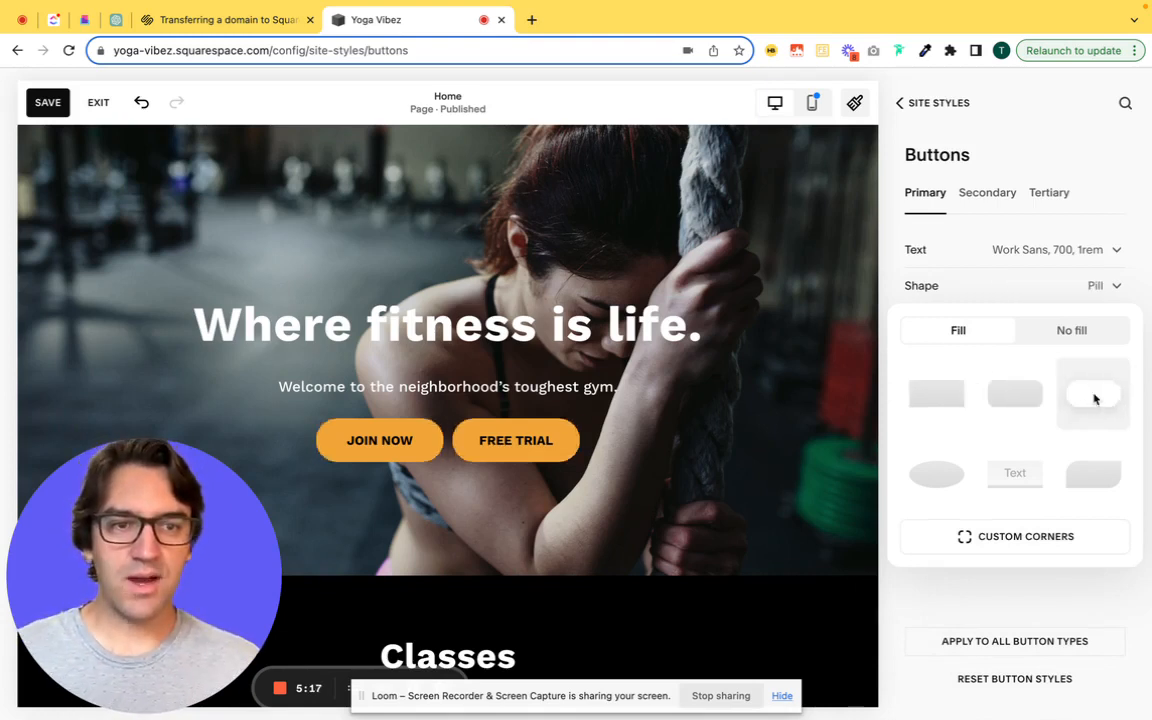
pyautogui.click(944, 474)
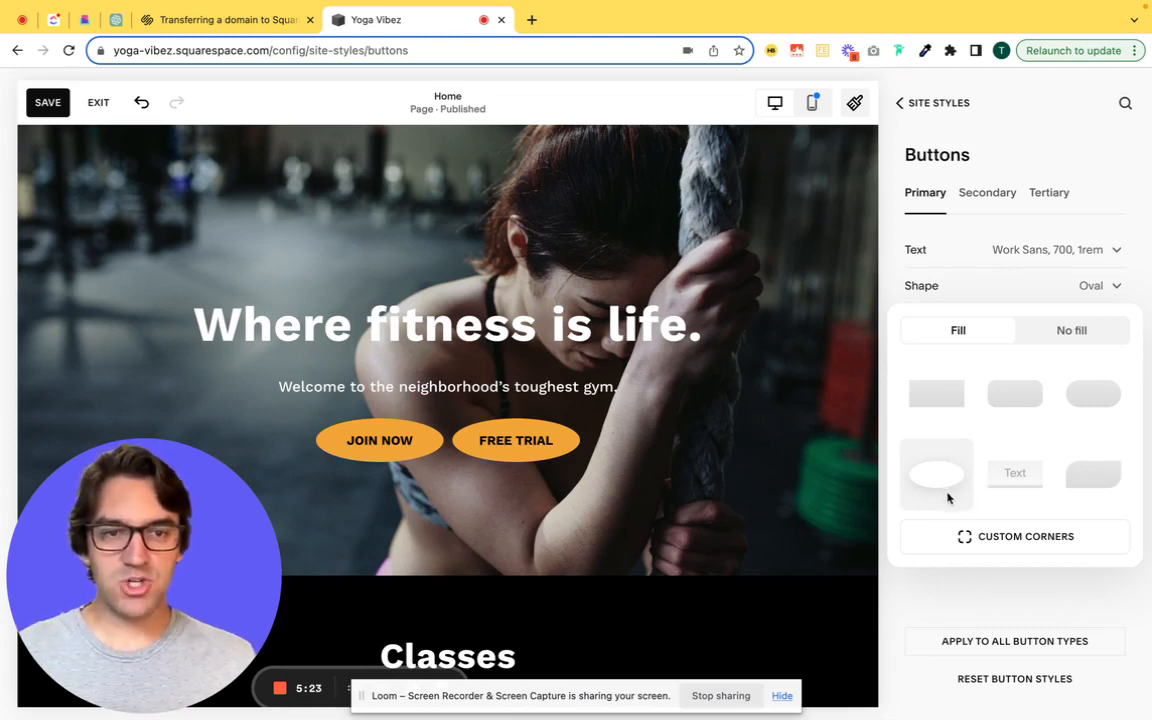
# Try the filled Underline and Petal shapes on the primary buttons, ending with the unfilled Square shape
pyautogui.click(1015, 477)
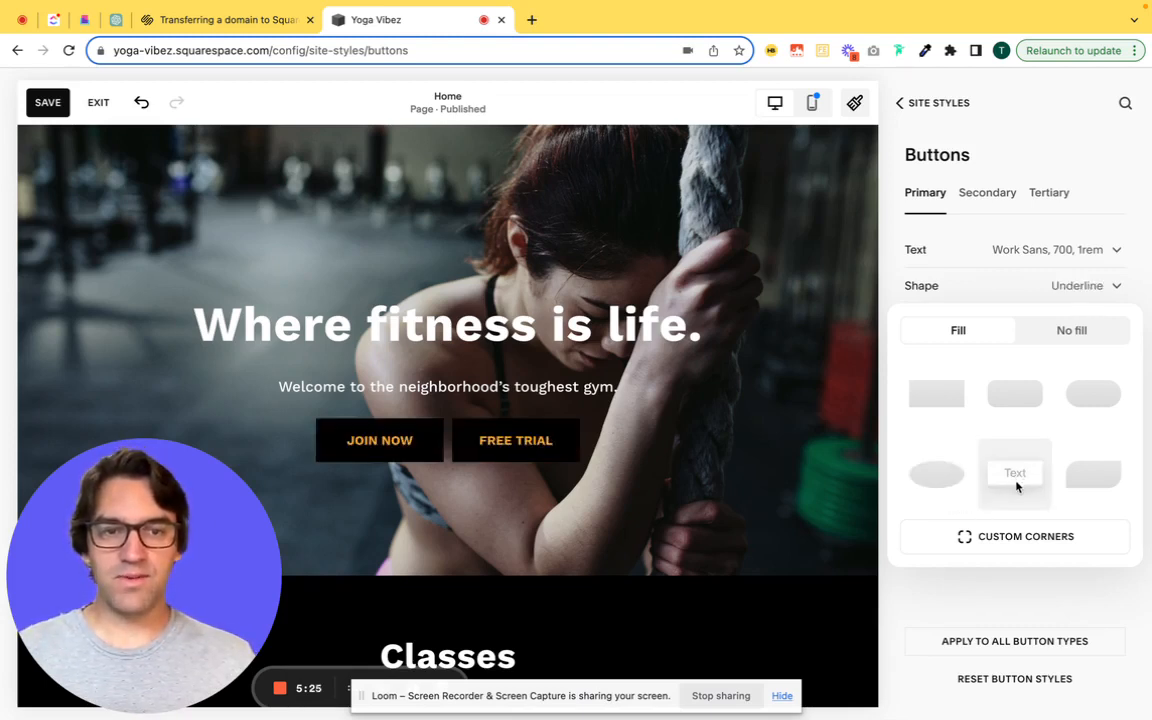
pyautogui.click(1097, 479)
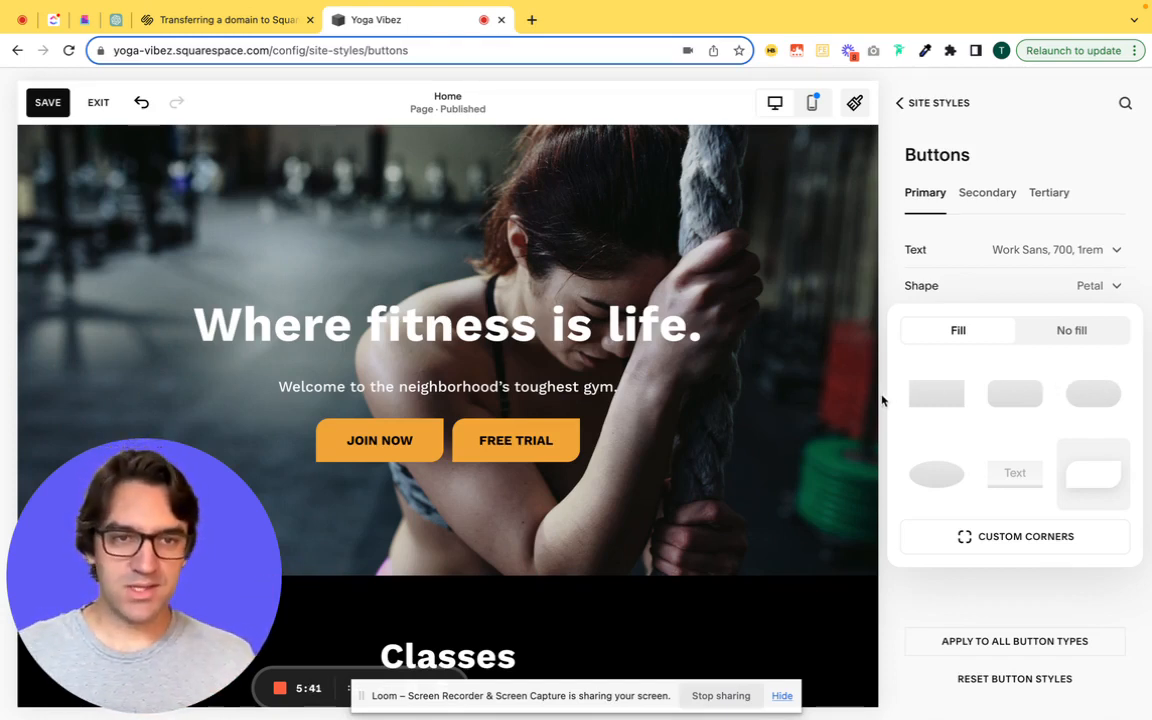
pyautogui.click(1080, 333)
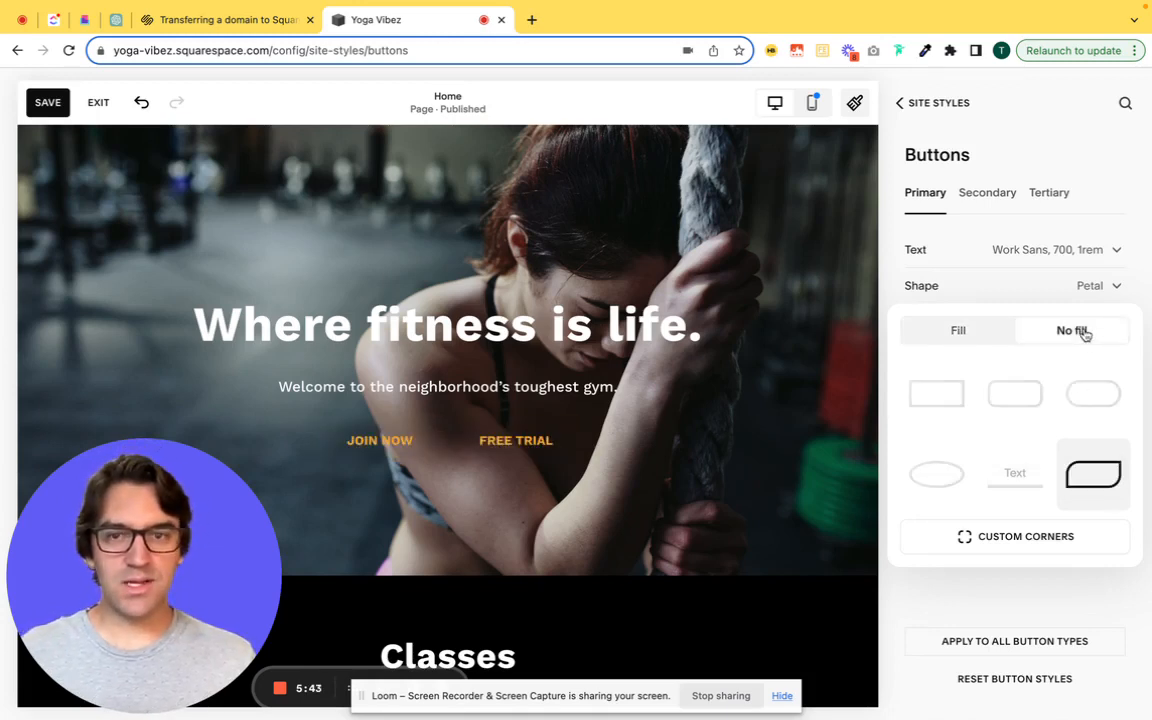
pyautogui.click(945, 395)
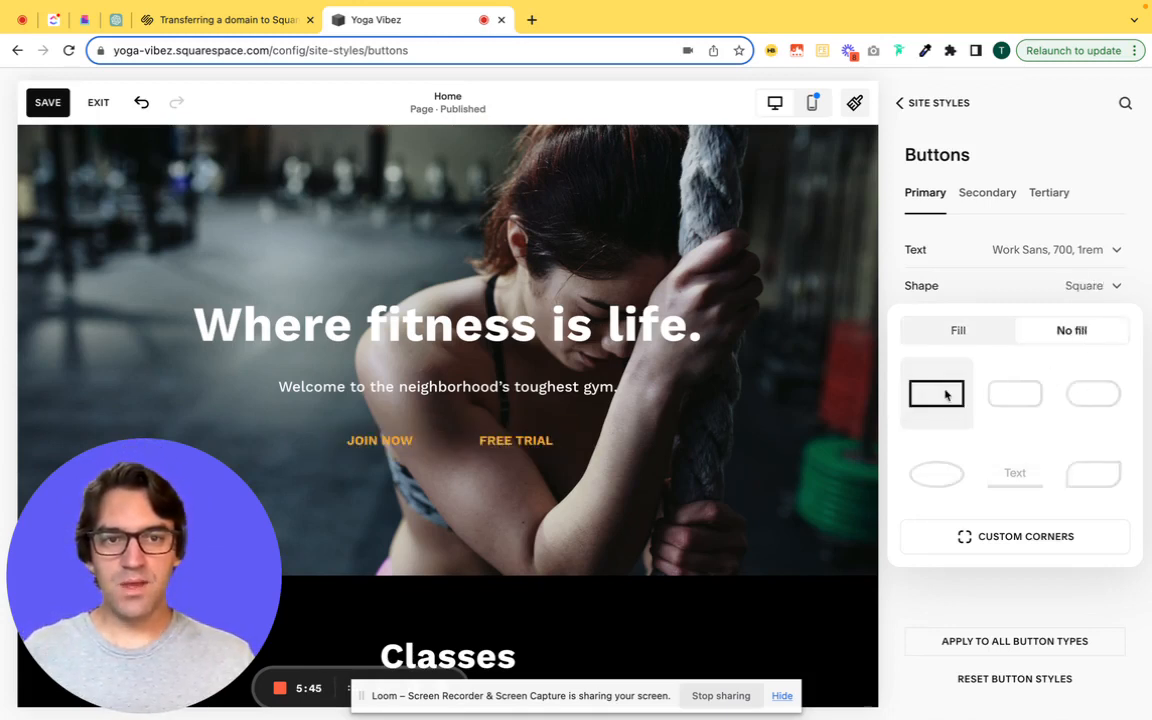
pyautogui.click(530, 486)
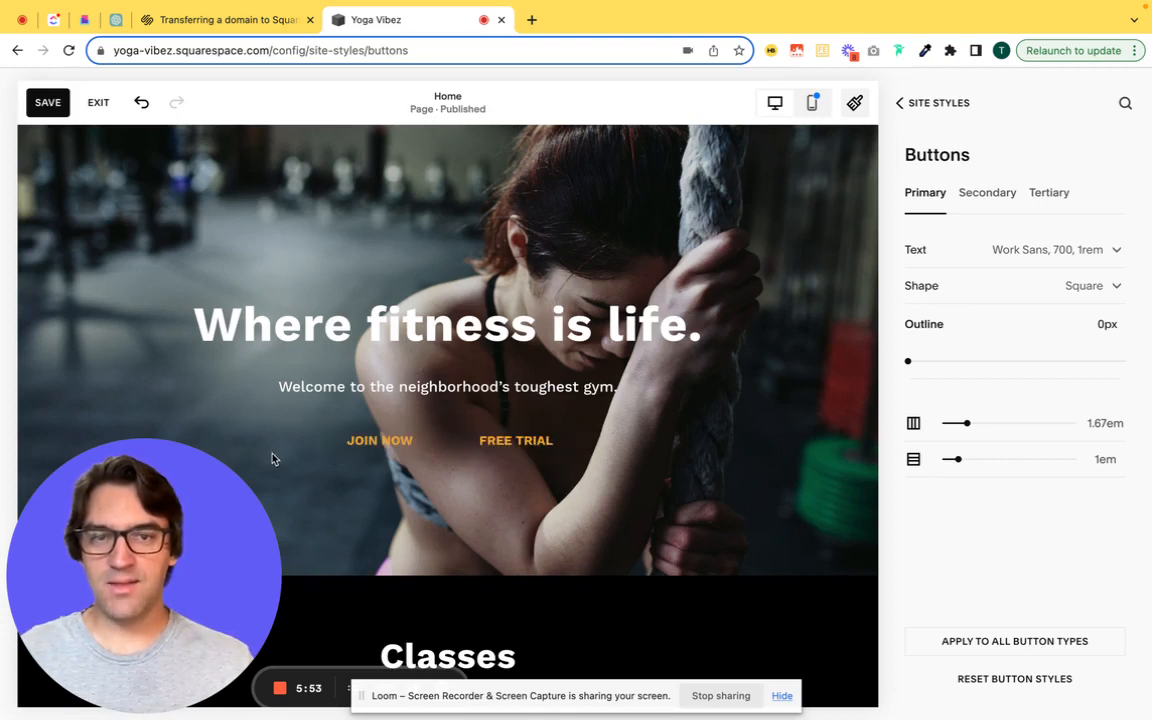
# Try the unfilled Rounded Rectangle and Pill shapes on the primary buttons and close the shape options
pyautogui.click(1052, 285)
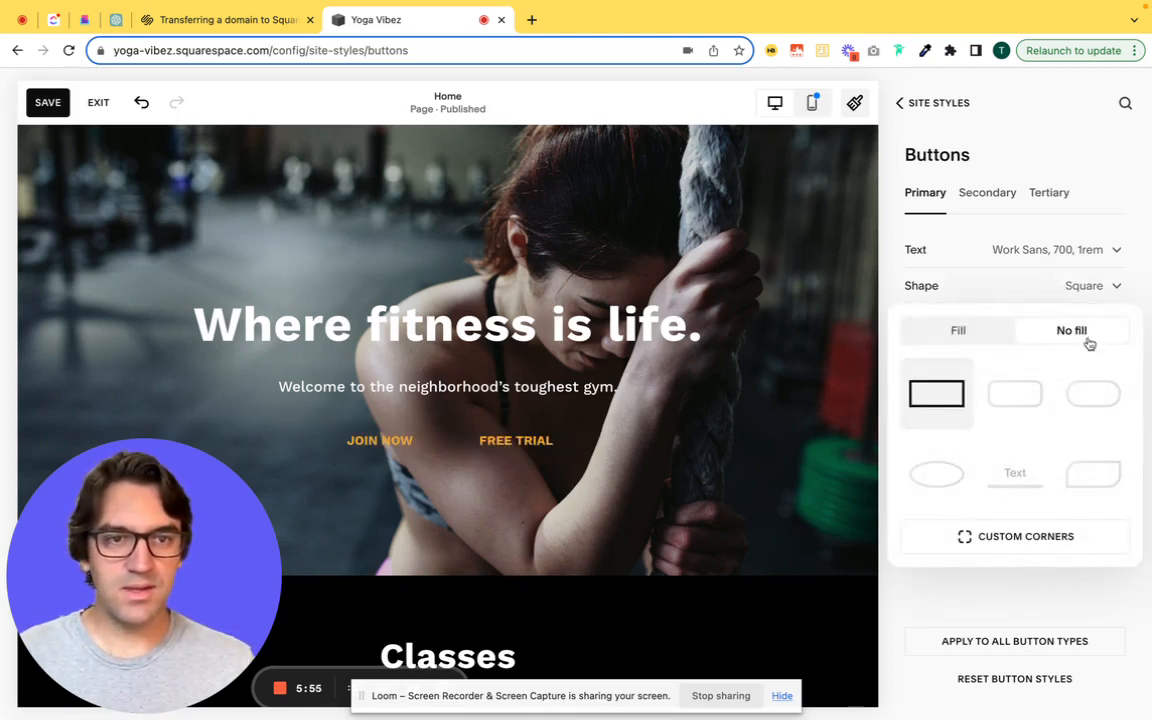
pyautogui.click(1014, 393)
pyautogui.click(1083, 400)
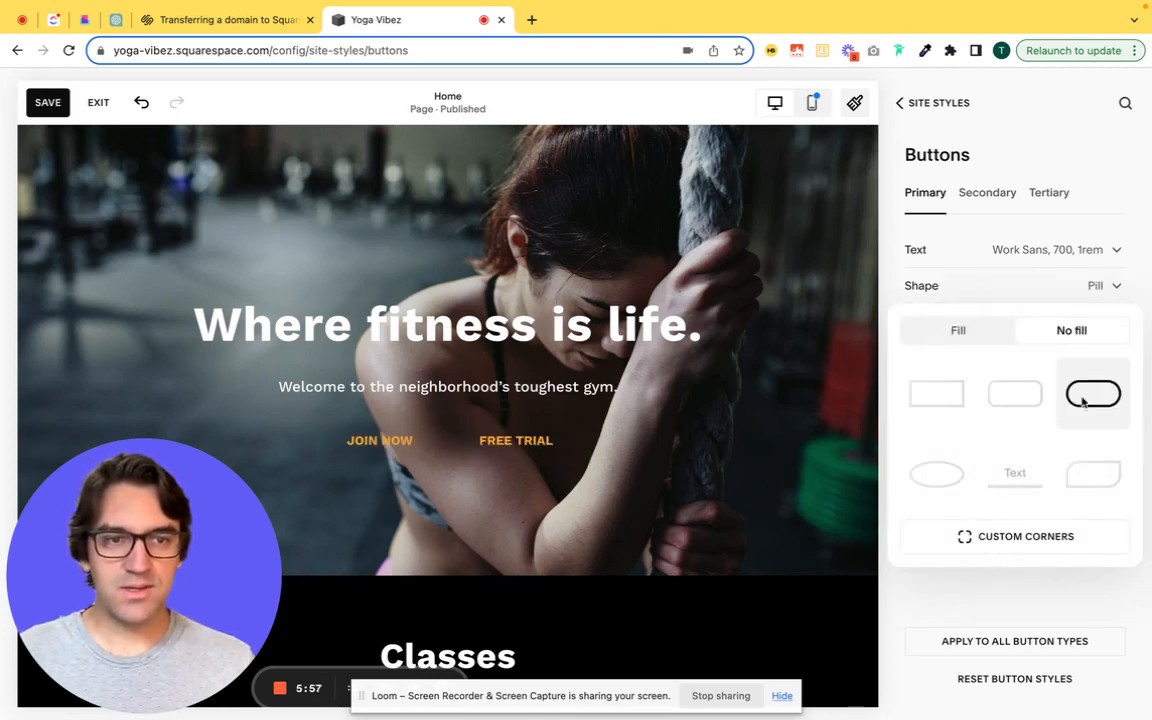
pyautogui.click(566, 505)
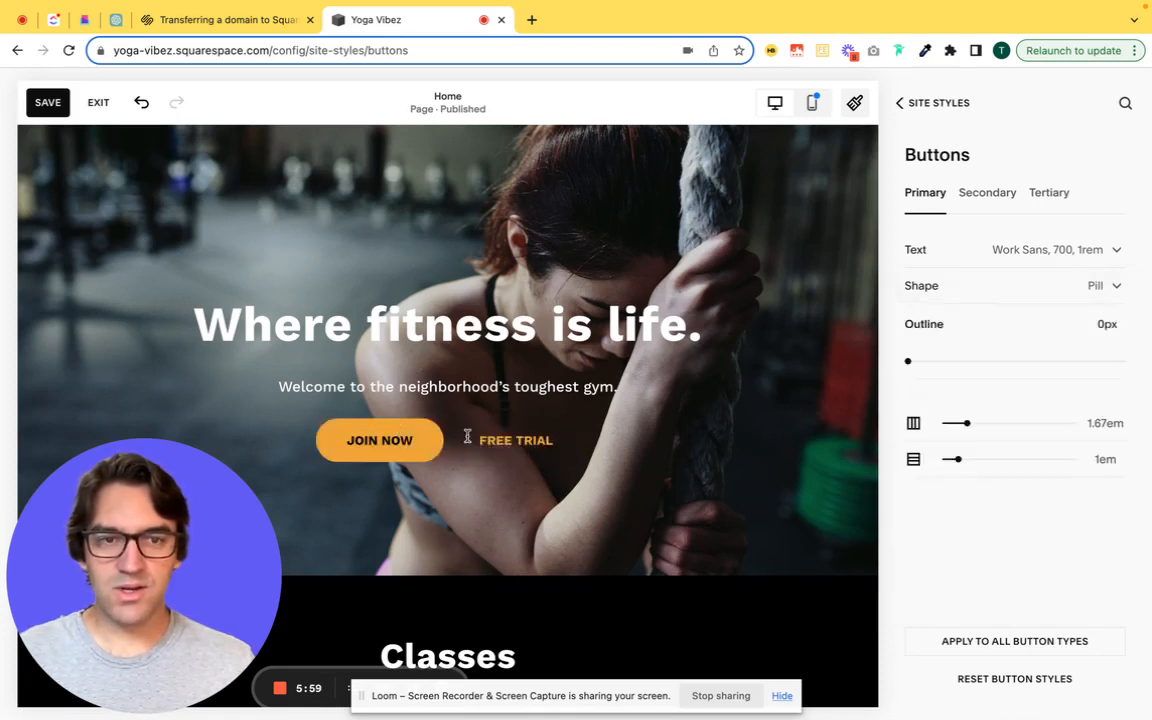
# Compare the Pill shape with Fill and No fill on the primary buttons, ending with No fill, and check the page preview
pyautogui.click(1001, 294)
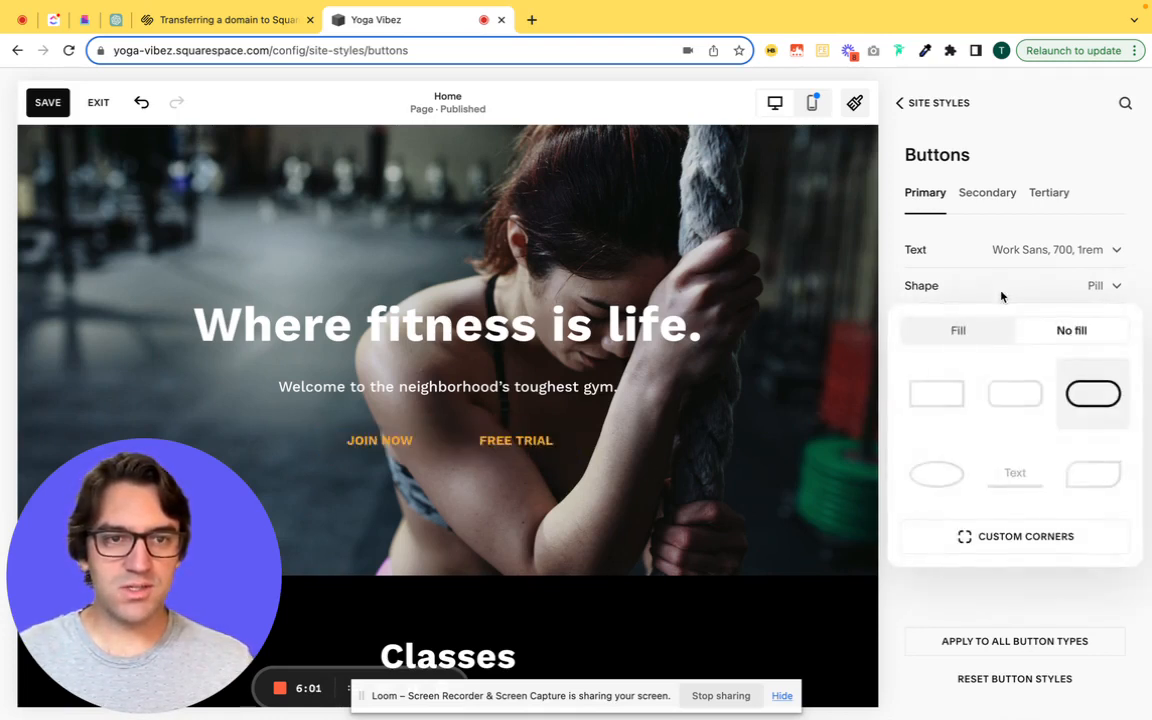
pyautogui.click(958, 334)
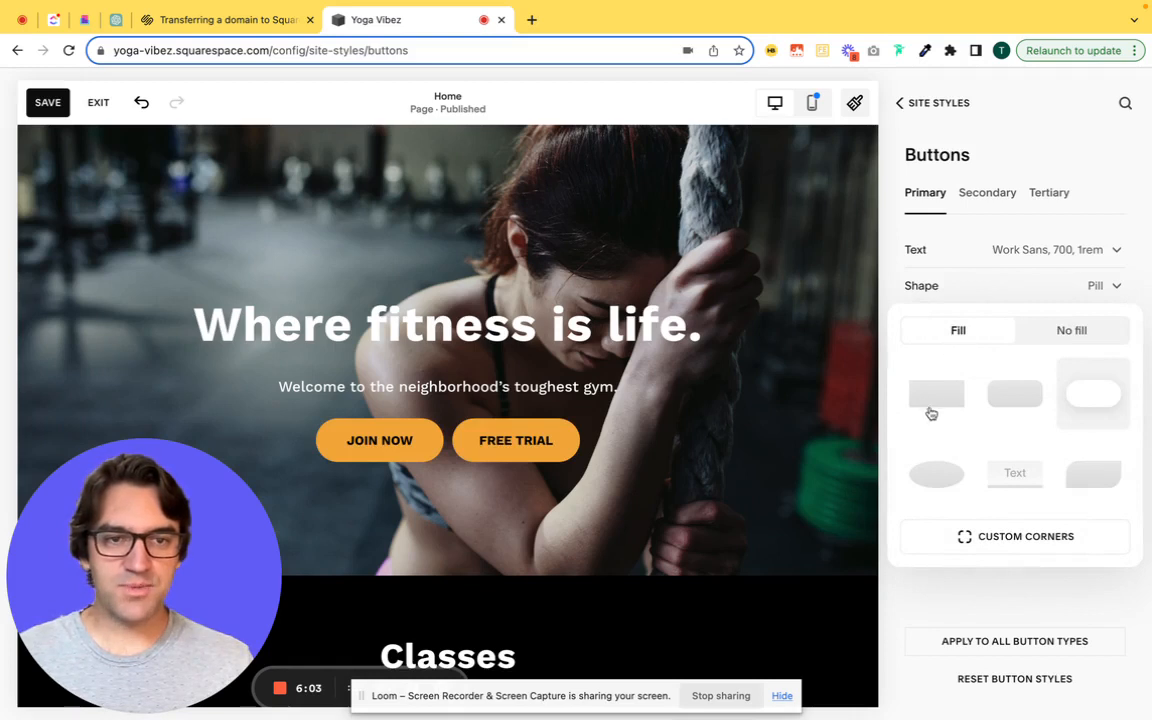
pyautogui.click(1073, 331)
pyautogui.click(992, 333)
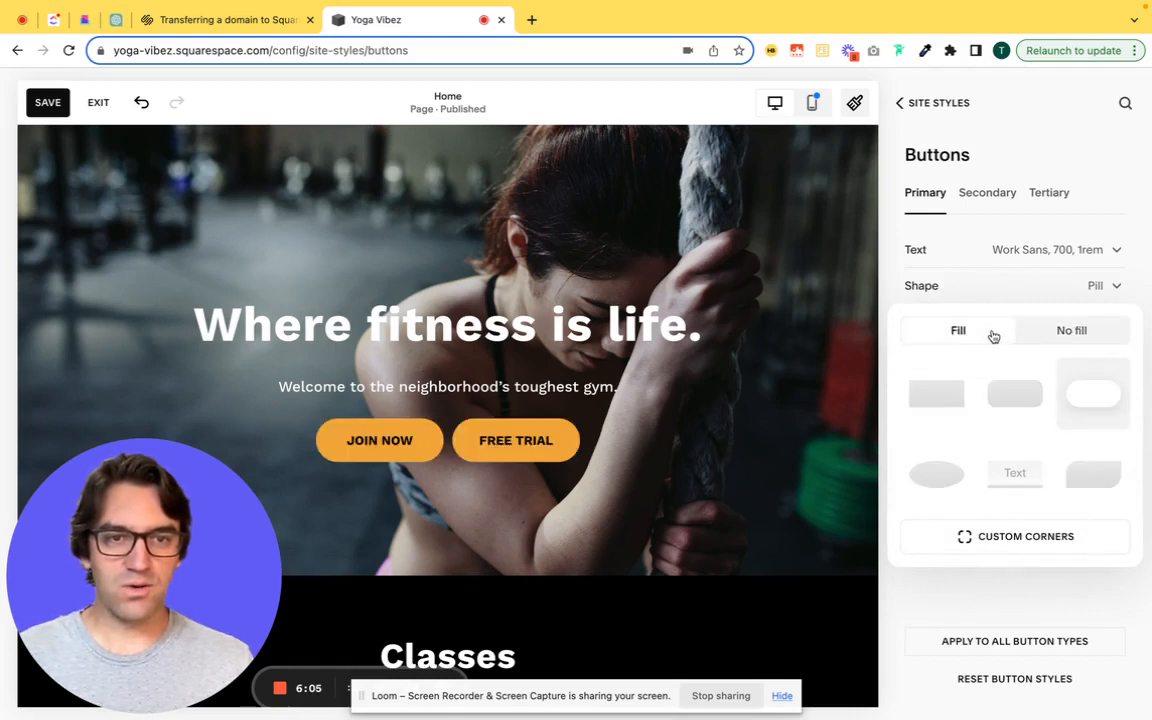
pyautogui.click(1054, 333)
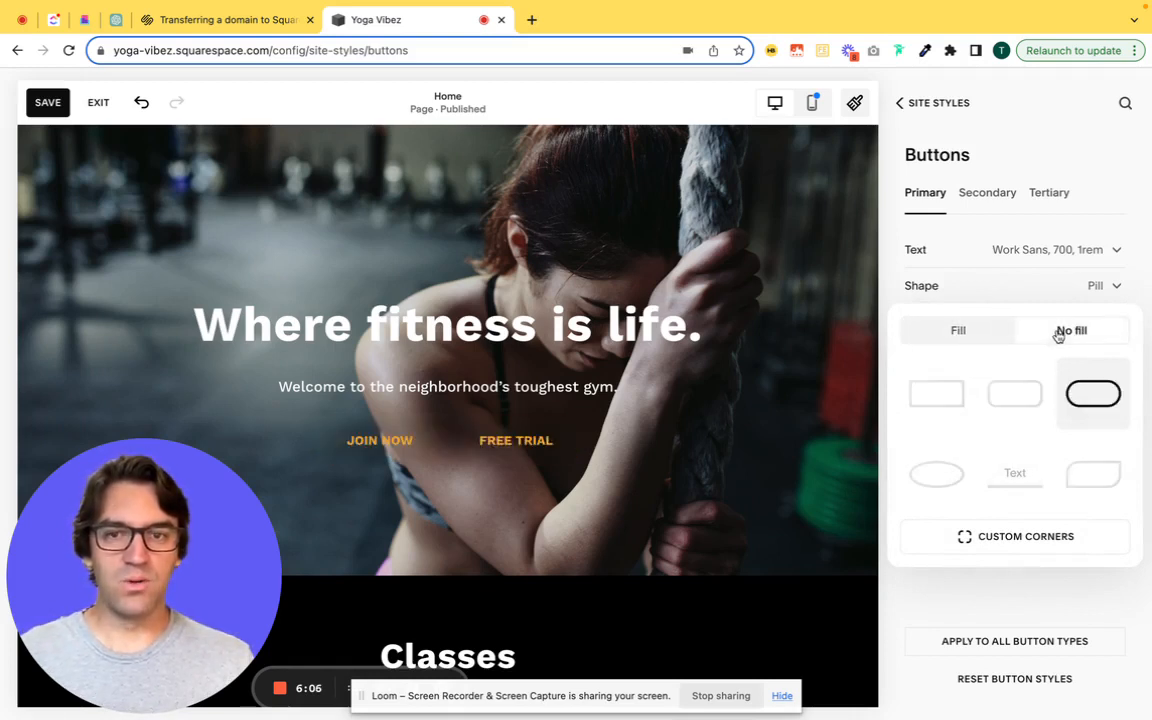
pyautogui.click(606, 488)
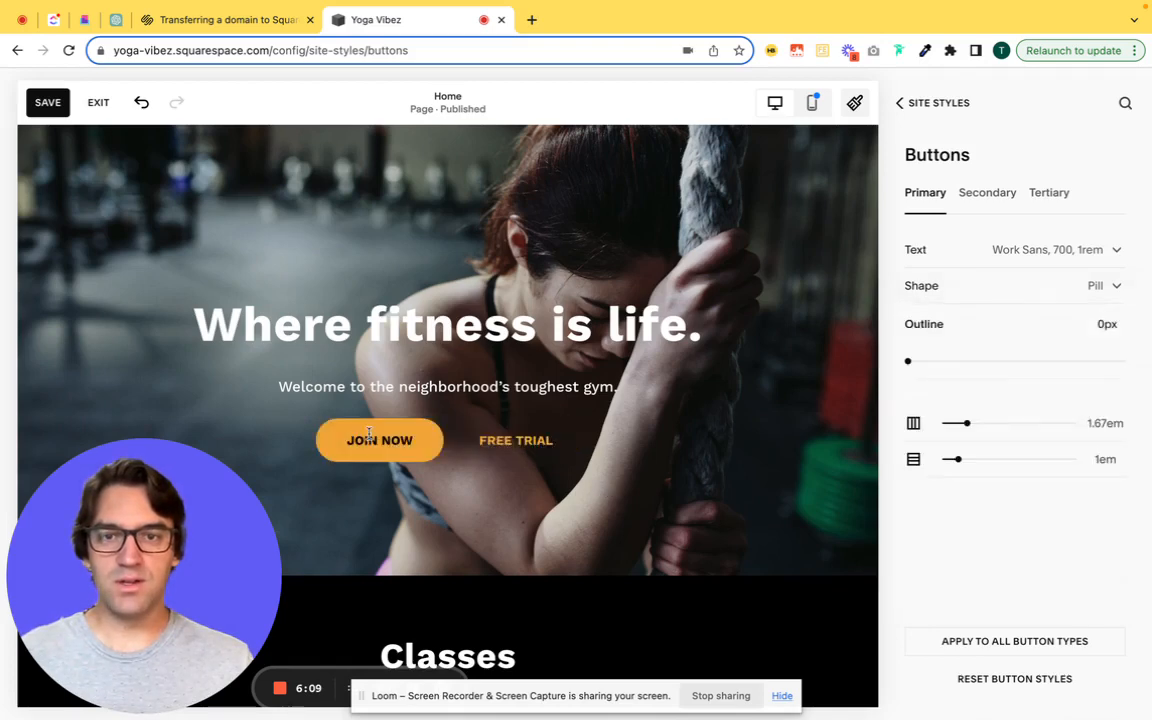
pyautogui.scroll(-5, 571, 456)
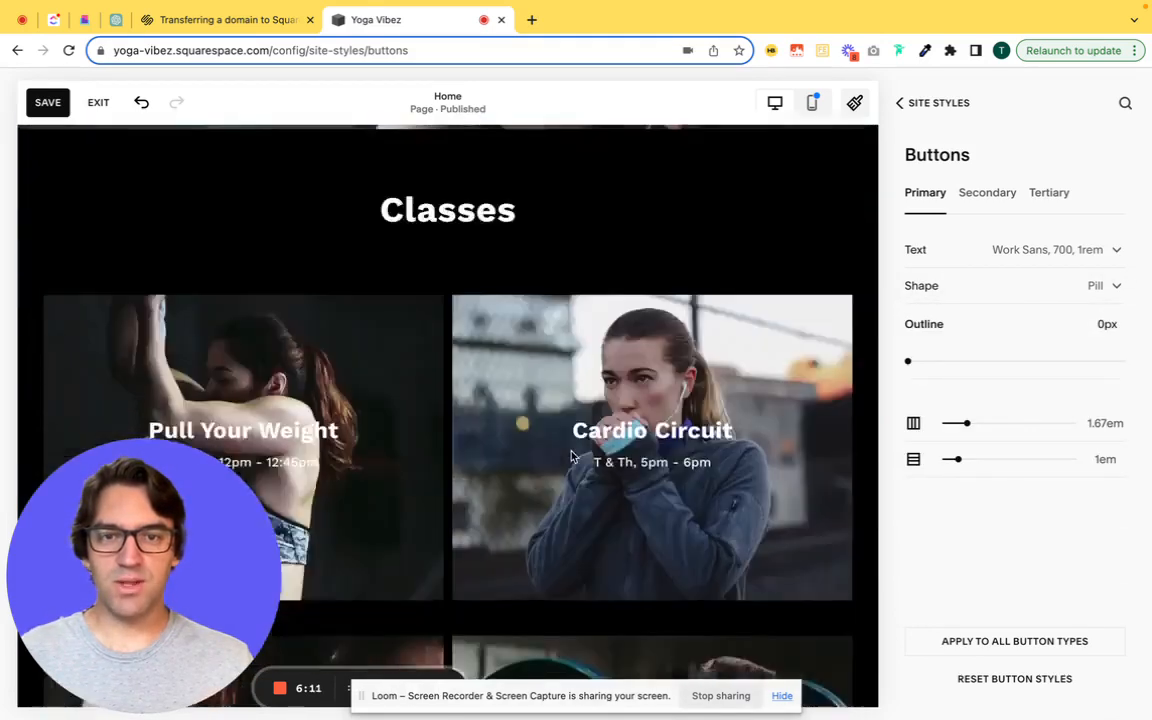
pyautogui.scroll(5, 571, 456)
pyautogui.scroll(-1, 600, 437)
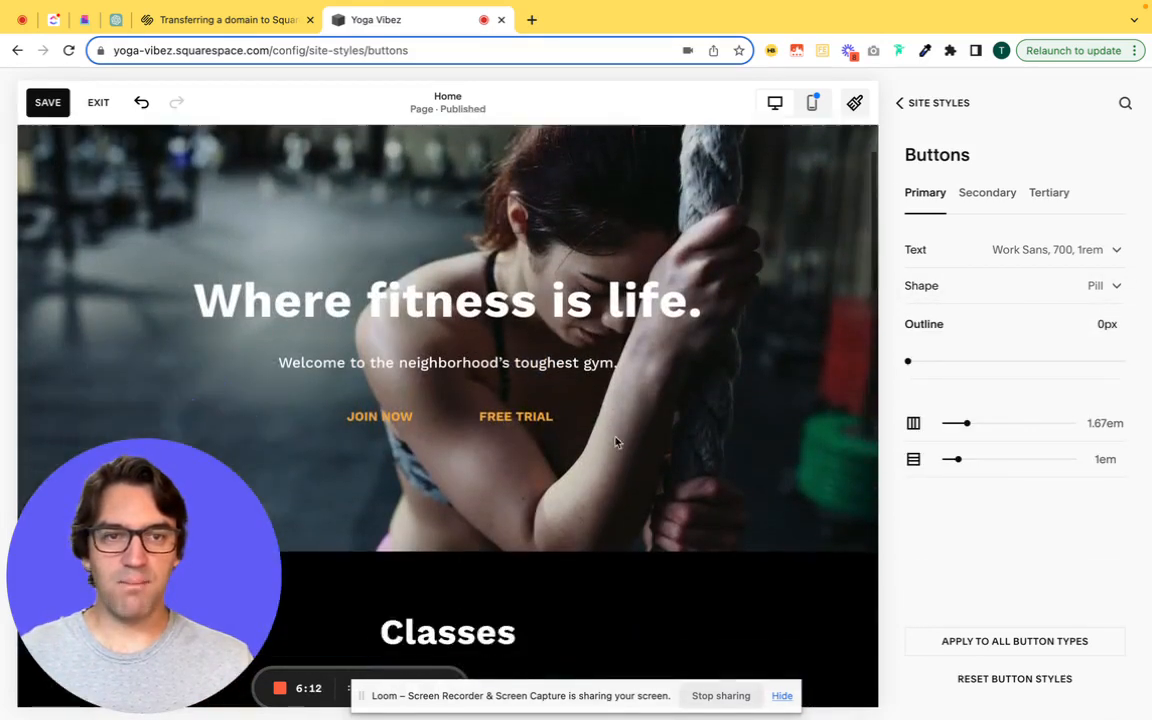
# Set the primary buttons to the filled Square shape and close the shape options
pyautogui.click(1049, 289)
pyautogui.click(990, 330)
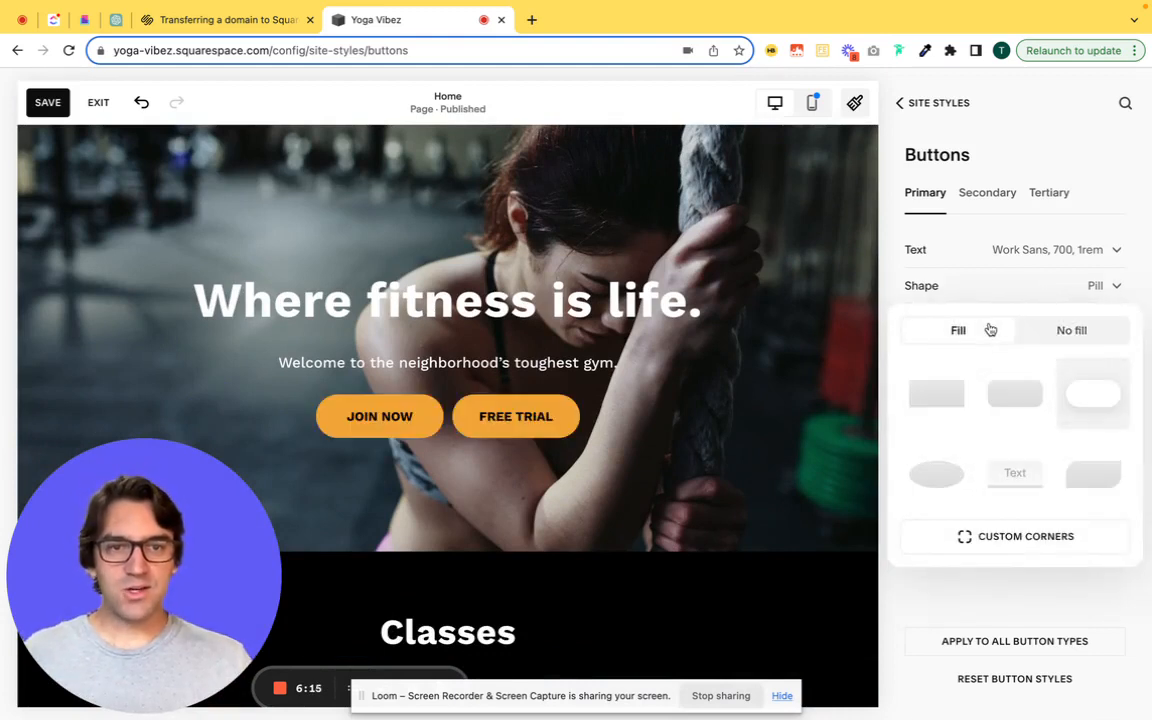
pyautogui.click(958, 391)
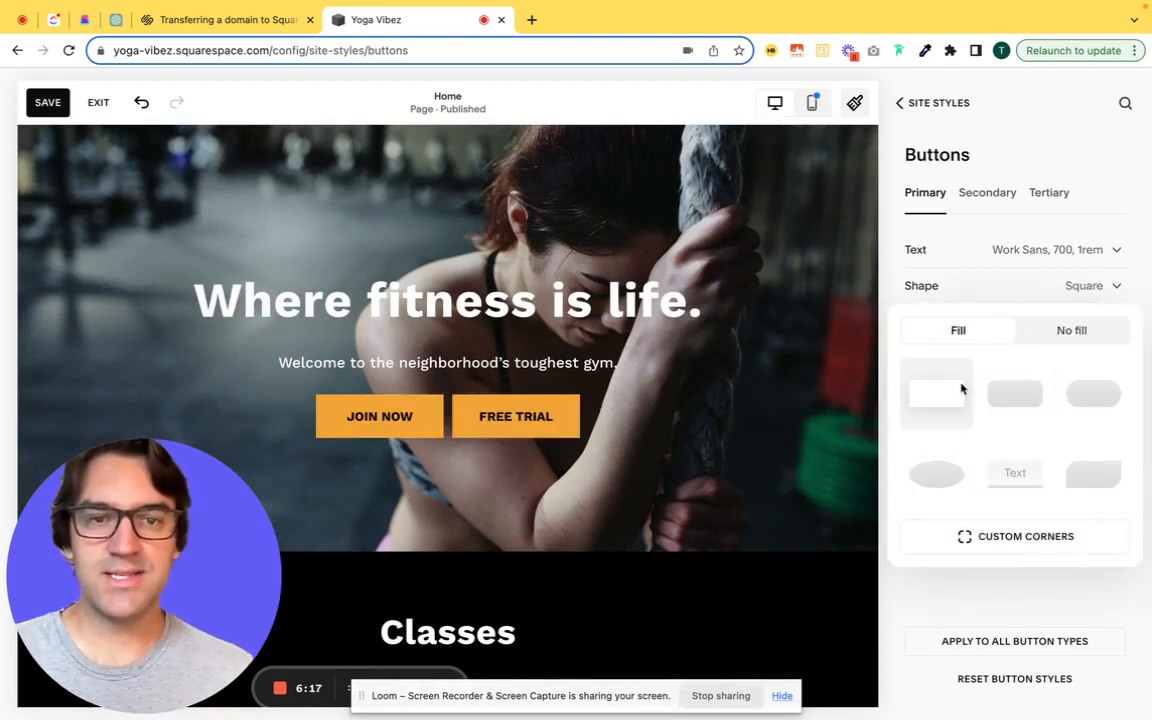
pyautogui.click(1076, 146)
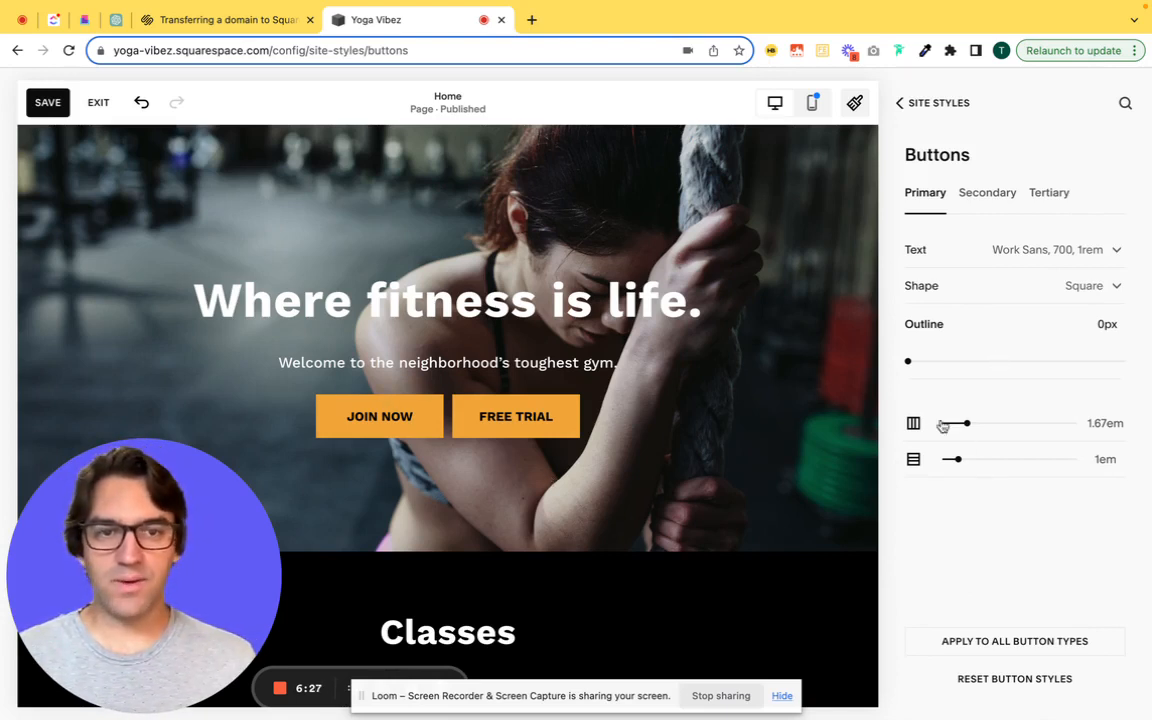
# Set the primary button outline to 4px, leave the site styles and save the page
pyautogui.moveTo(910, 361); pyautogui.dragTo(992, 361)
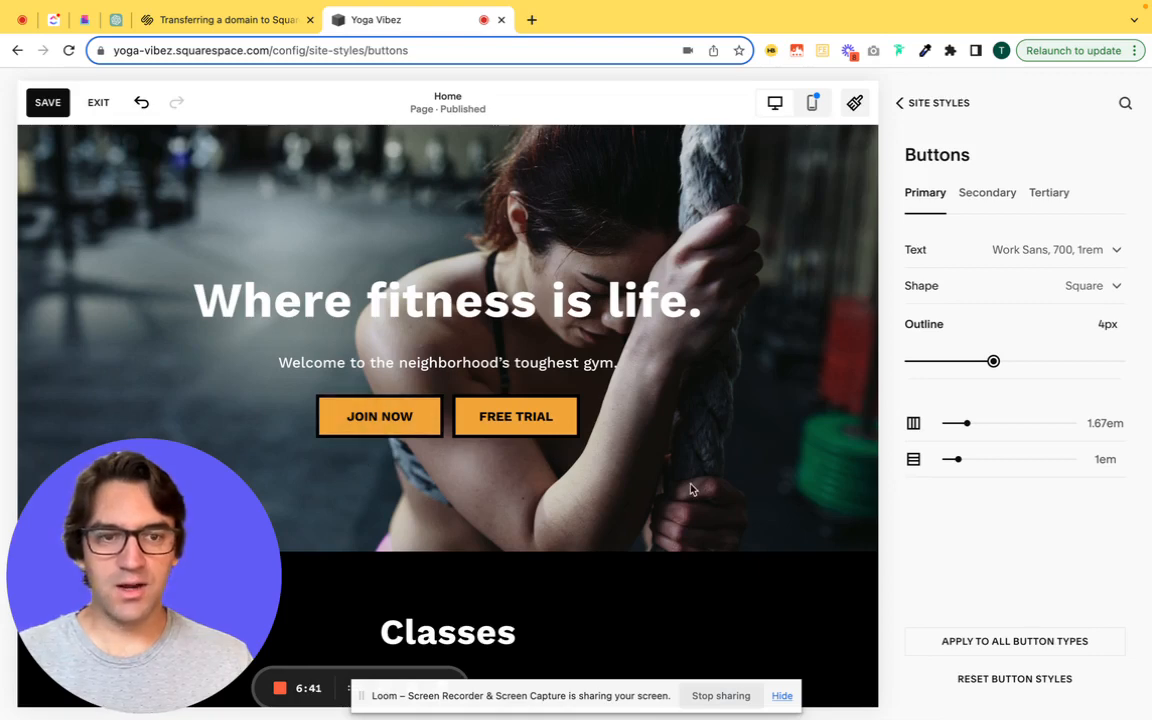
pyautogui.click(903, 102)
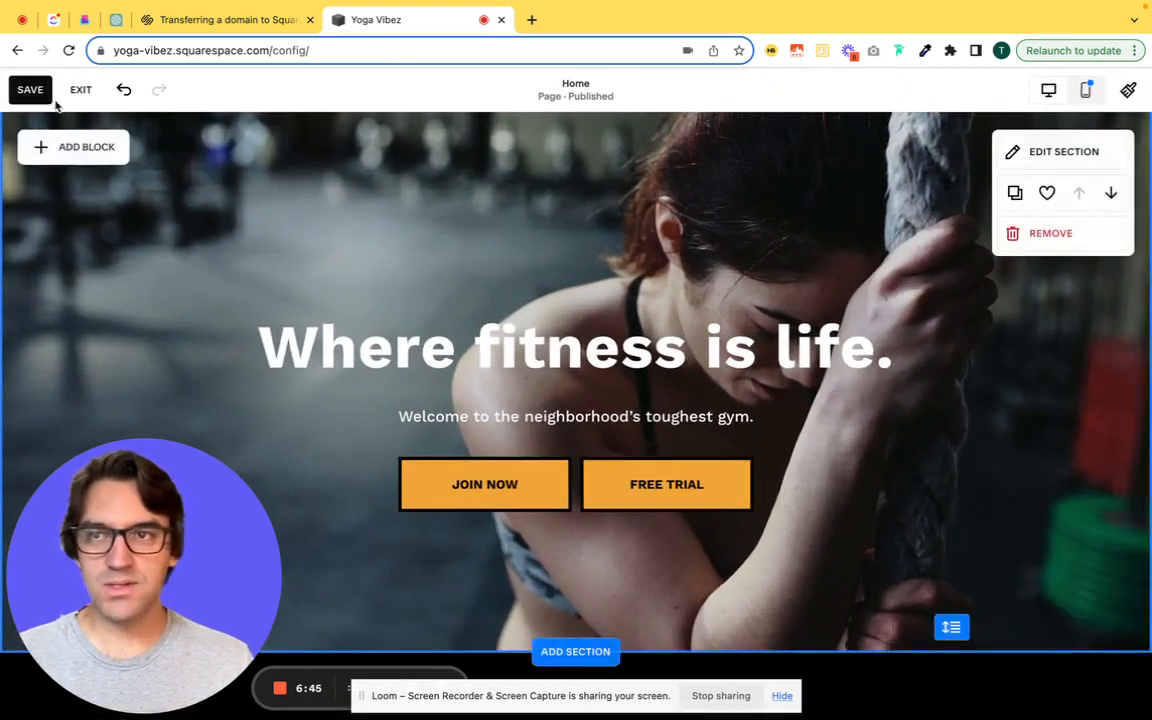
pyautogui.click(24, 90)
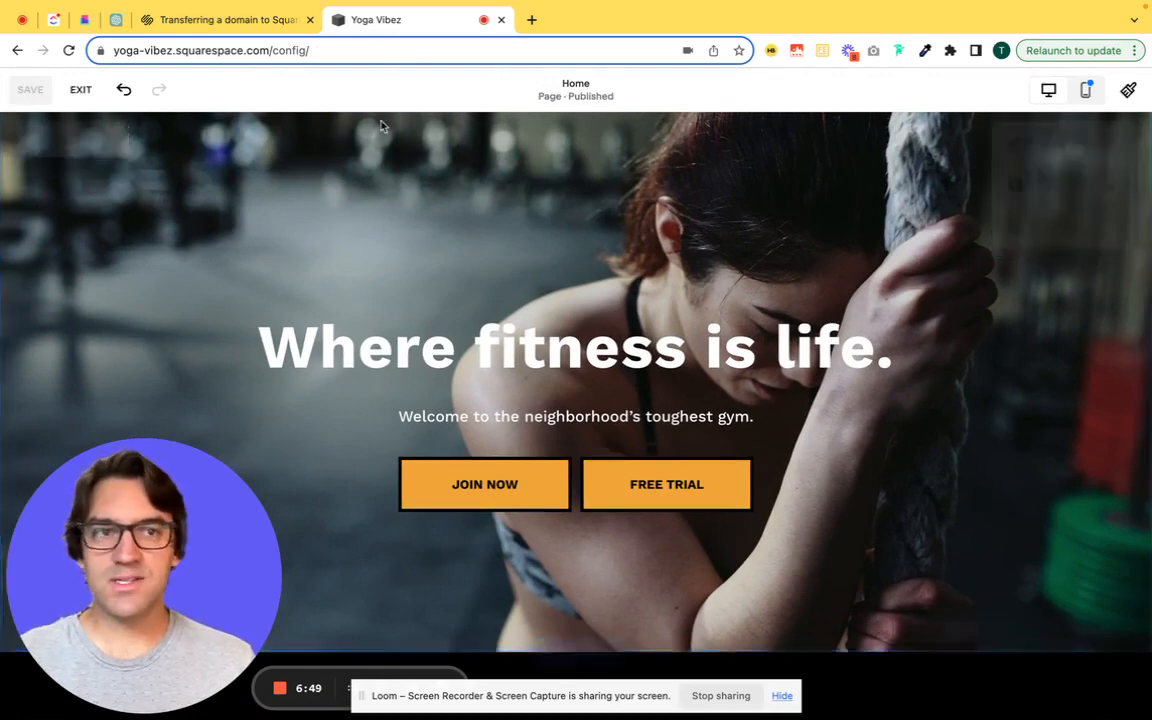
# Open the Darkest 1 color theme in the site styles and show the color settings of the hero section's primary buttons
pyautogui.click(1128, 90)
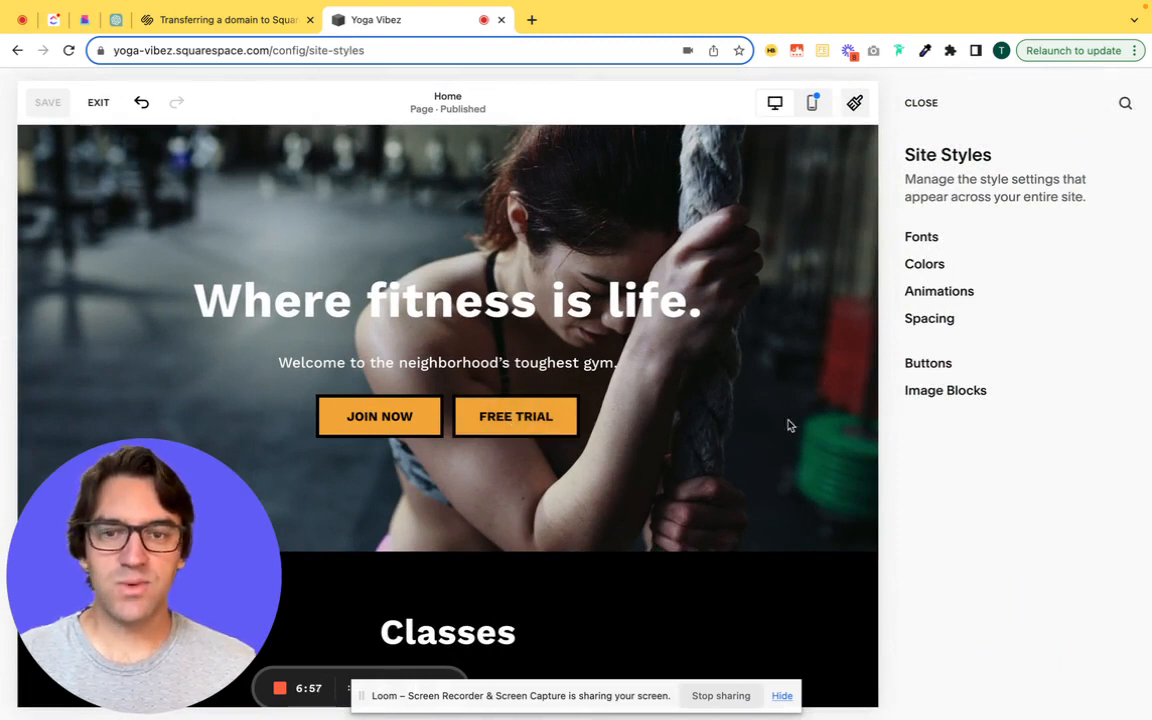
pyautogui.click(920, 266)
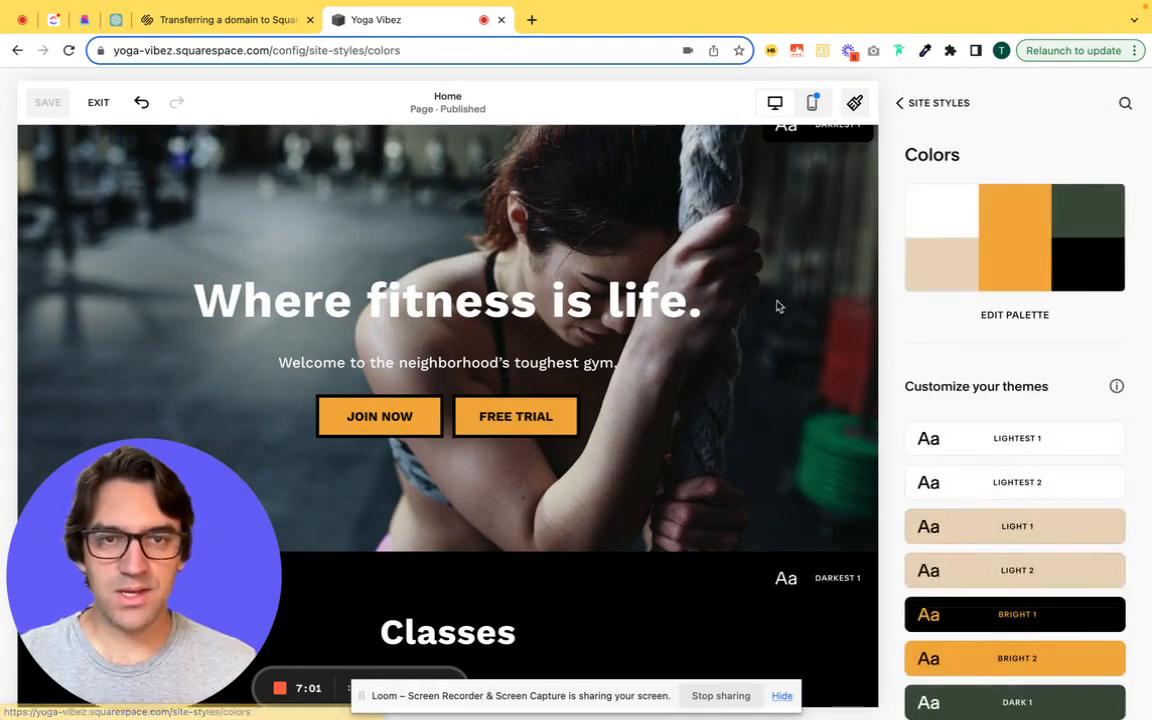
pyautogui.scroll(1, 704, 222)
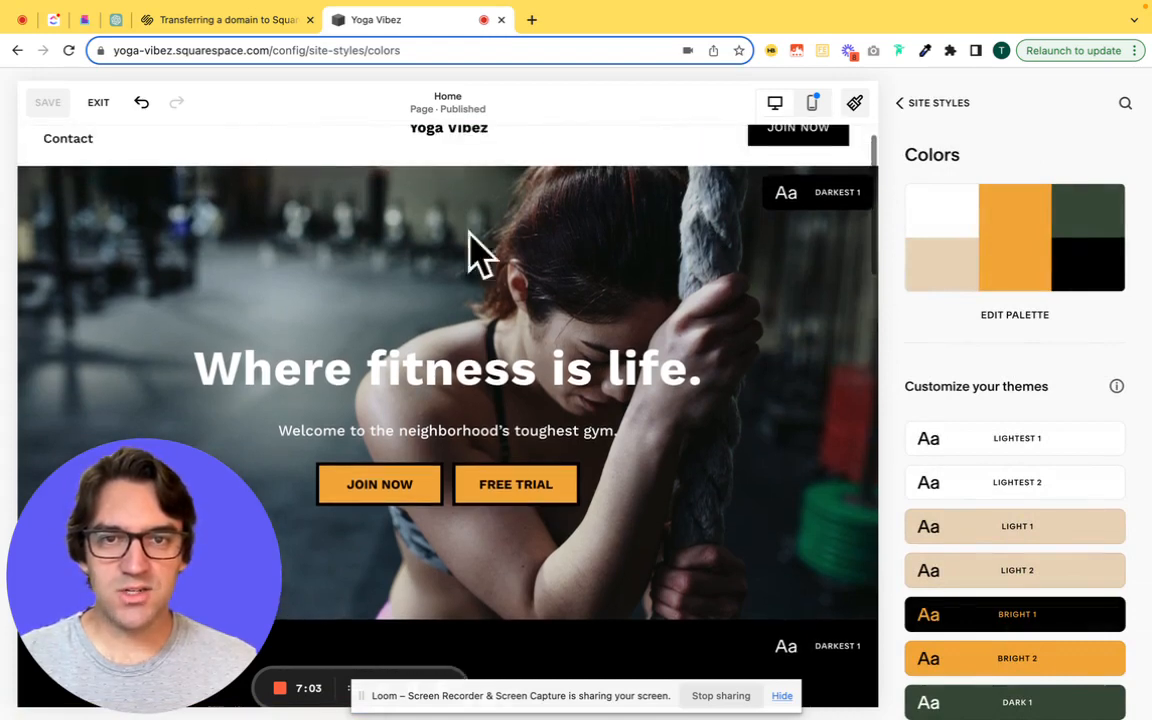
pyautogui.scroll(-3, 1067, 505)
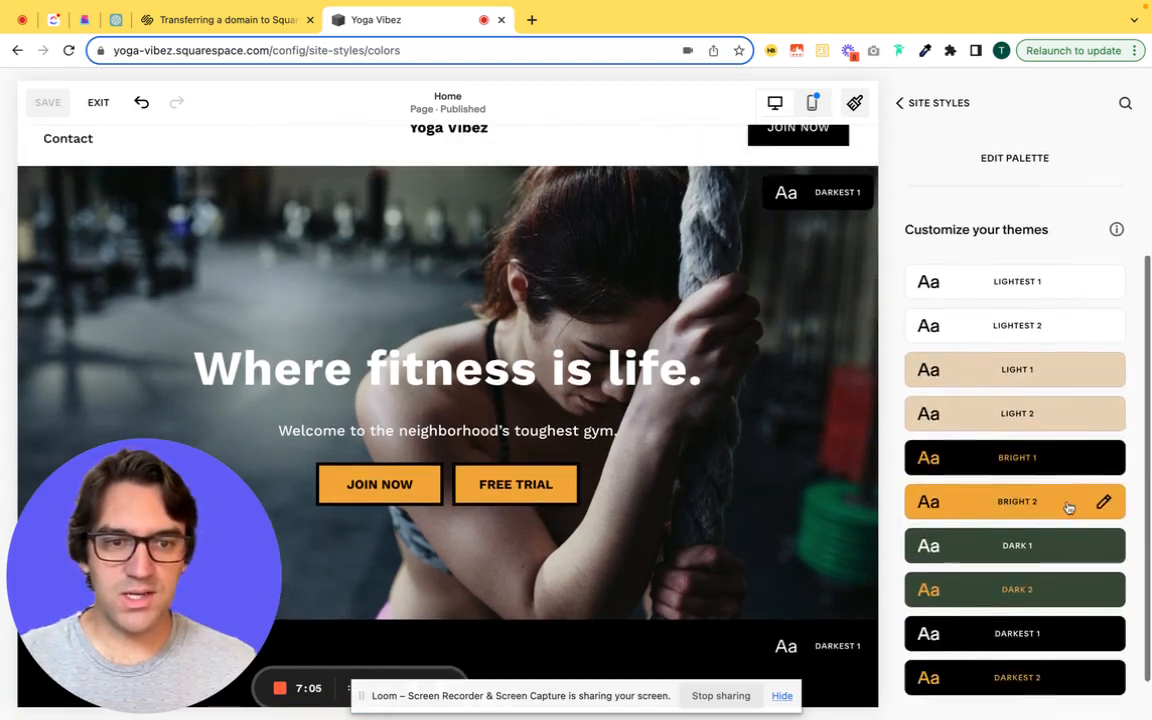
pyautogui.click(1060, 632)
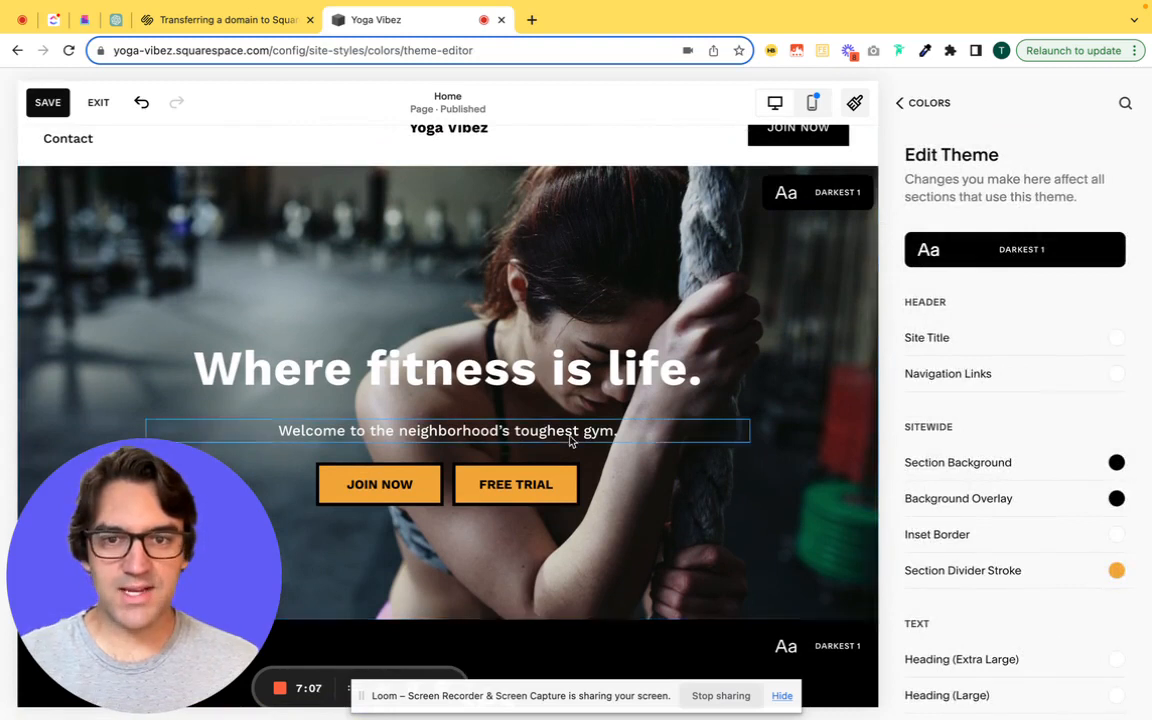
pyautogui.click(382, 466)
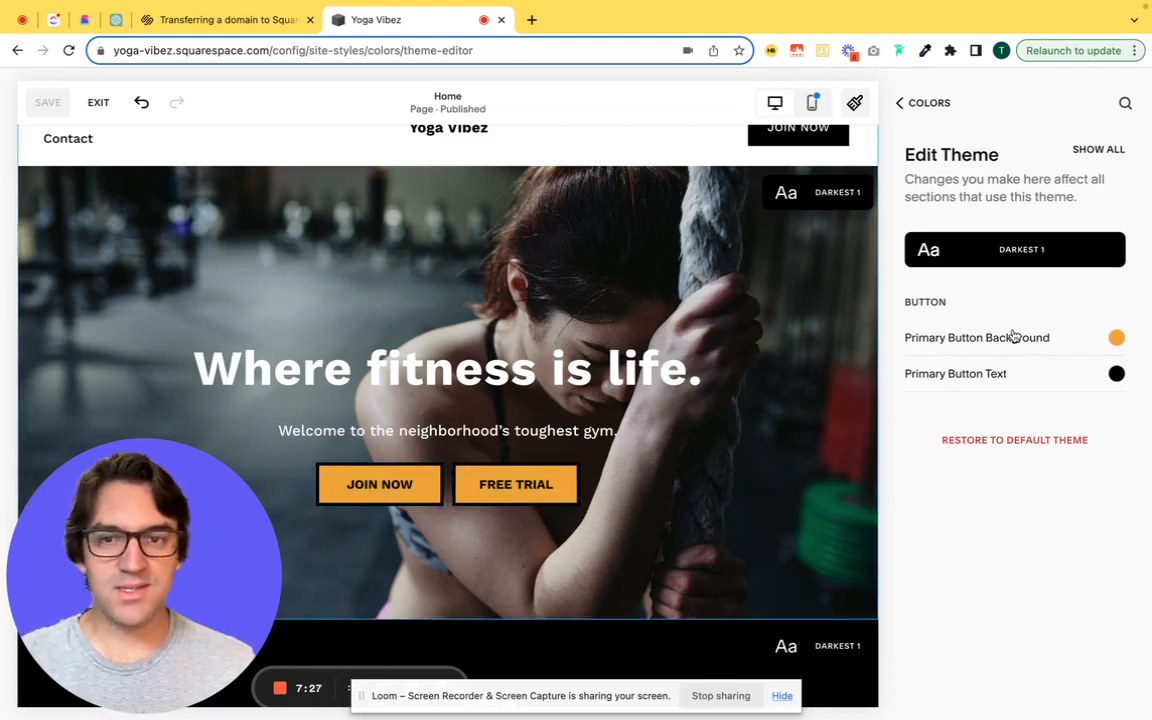
# Set the Primary Button Background of the Darkest 1 theme to the palette's dark green
pyautogui.click(1116, 338)
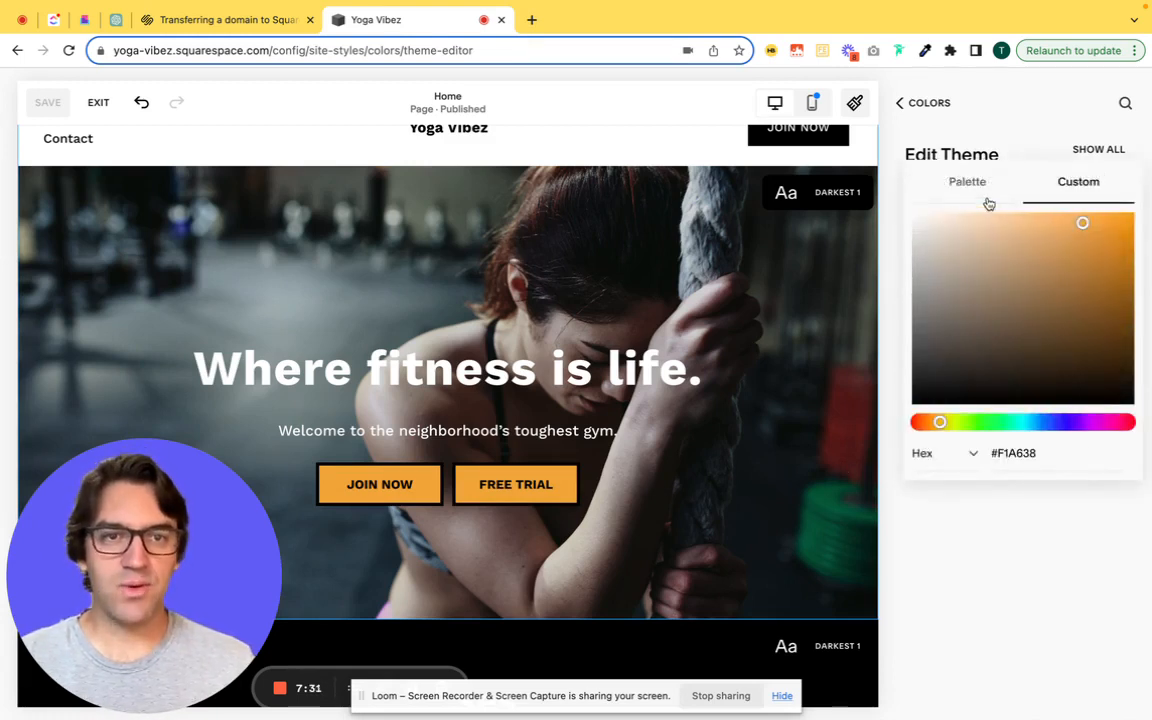
pyautogui.click(986, 200)
pyautogui.click(1070, 304)
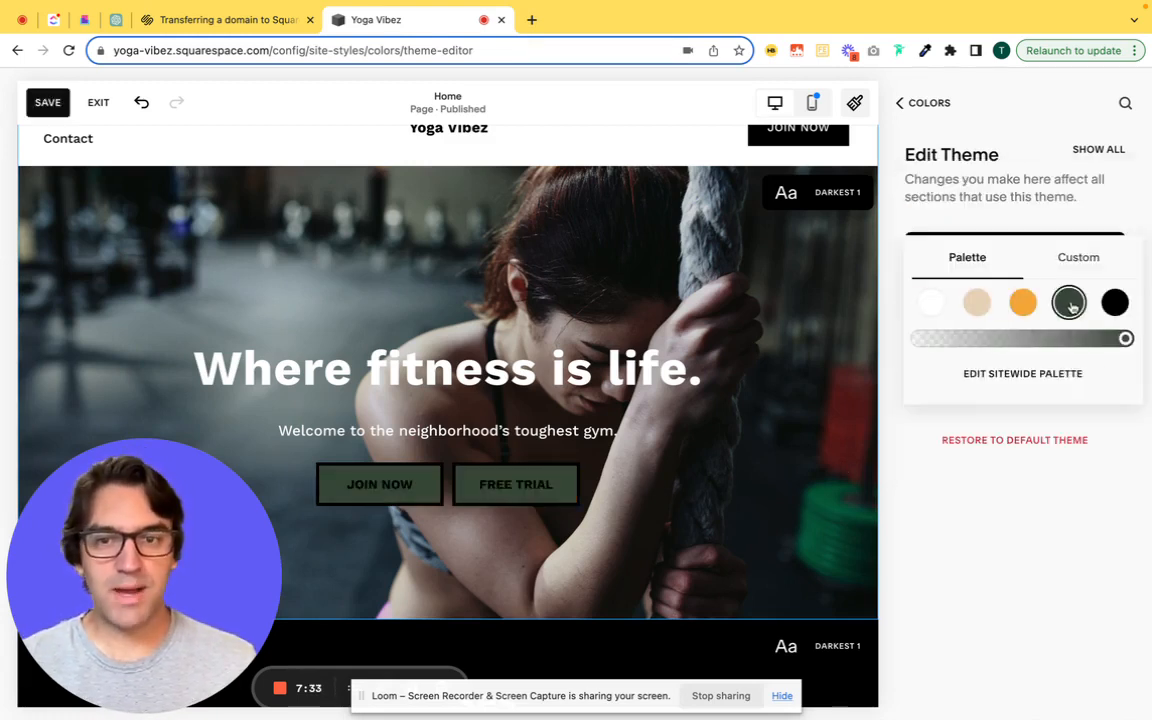
pyautogui.click(1085, 534)
# Set the Primary Button Text of the Darkest 1 theme to the palette's white
pyautogui.click(1116, 373)
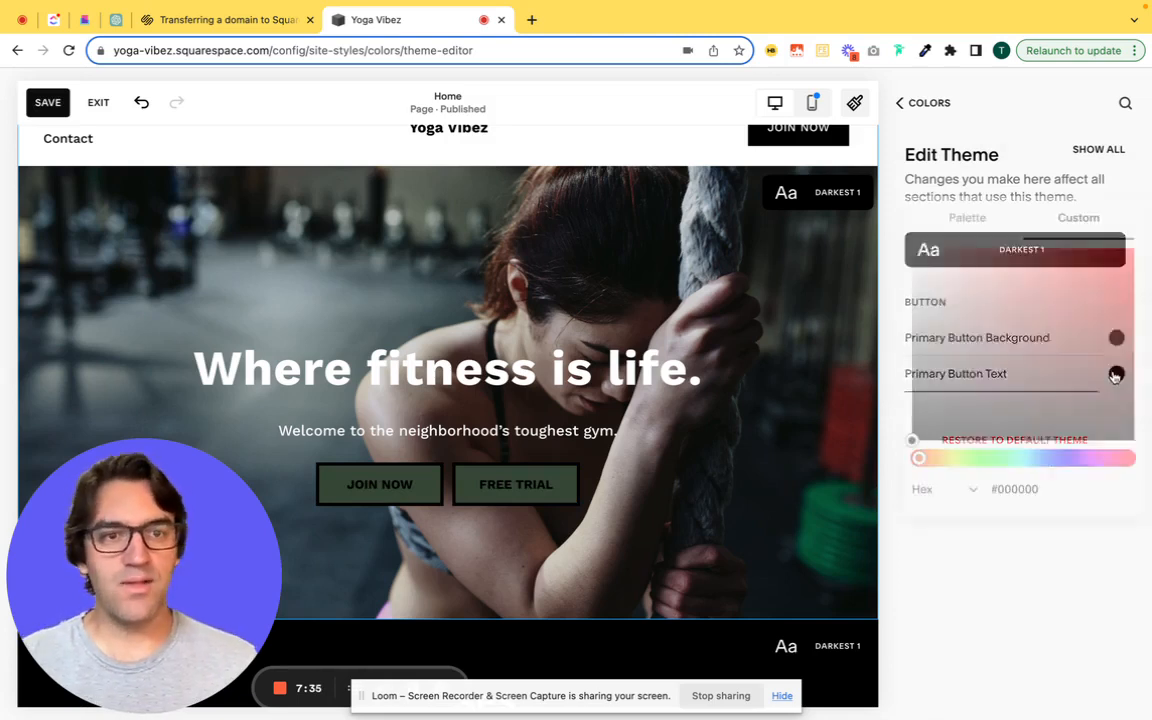
pyautogui.click(955, 222)
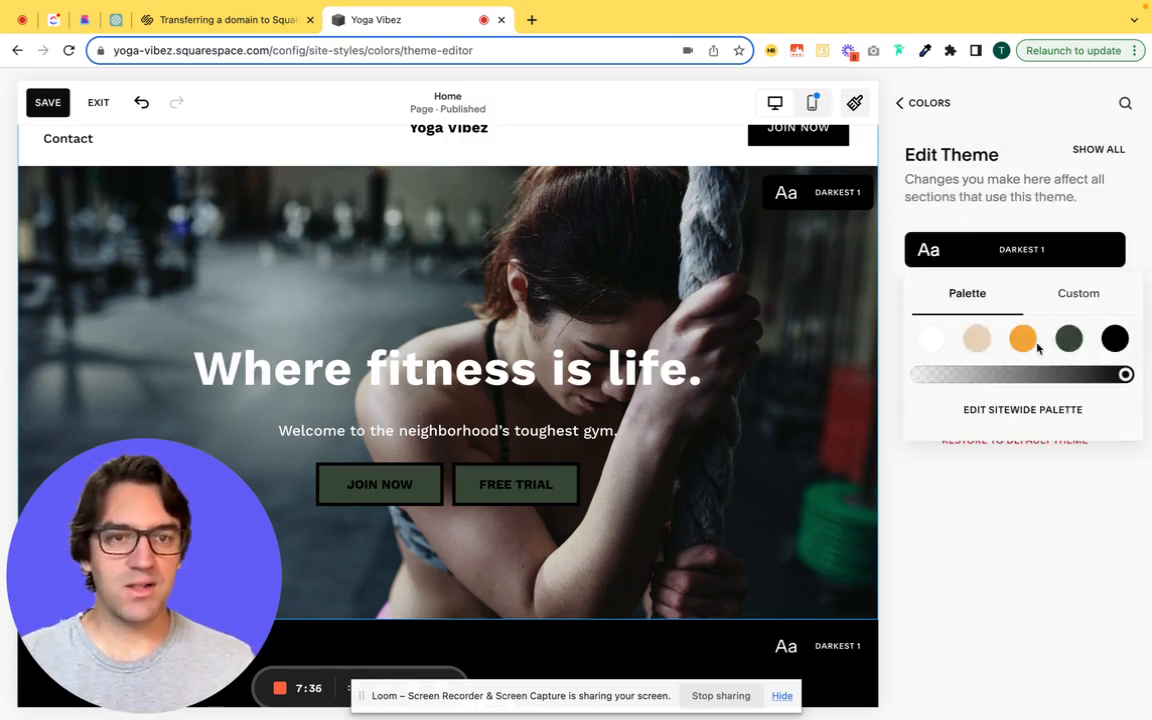
pyautogui.click(931, 339)
pyautogui.click(1021, 593)
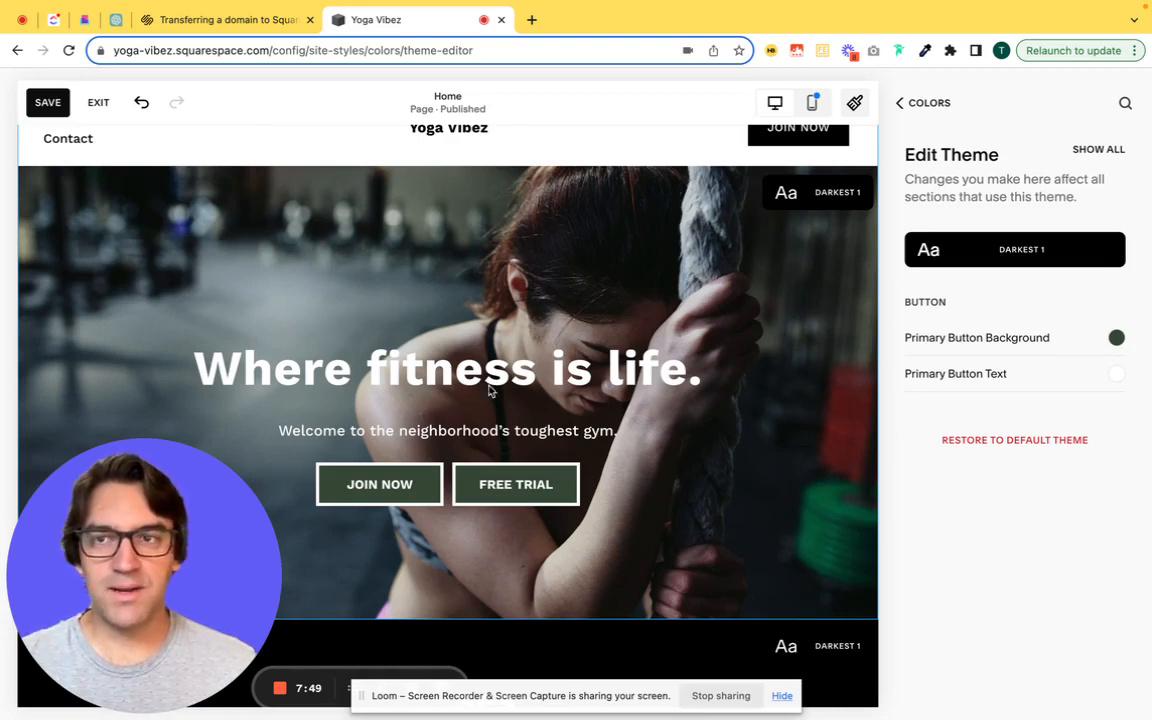
# Save the theme color changes, exit the editor and reopen the Home page for editing
pyautogui.click(48, 104)
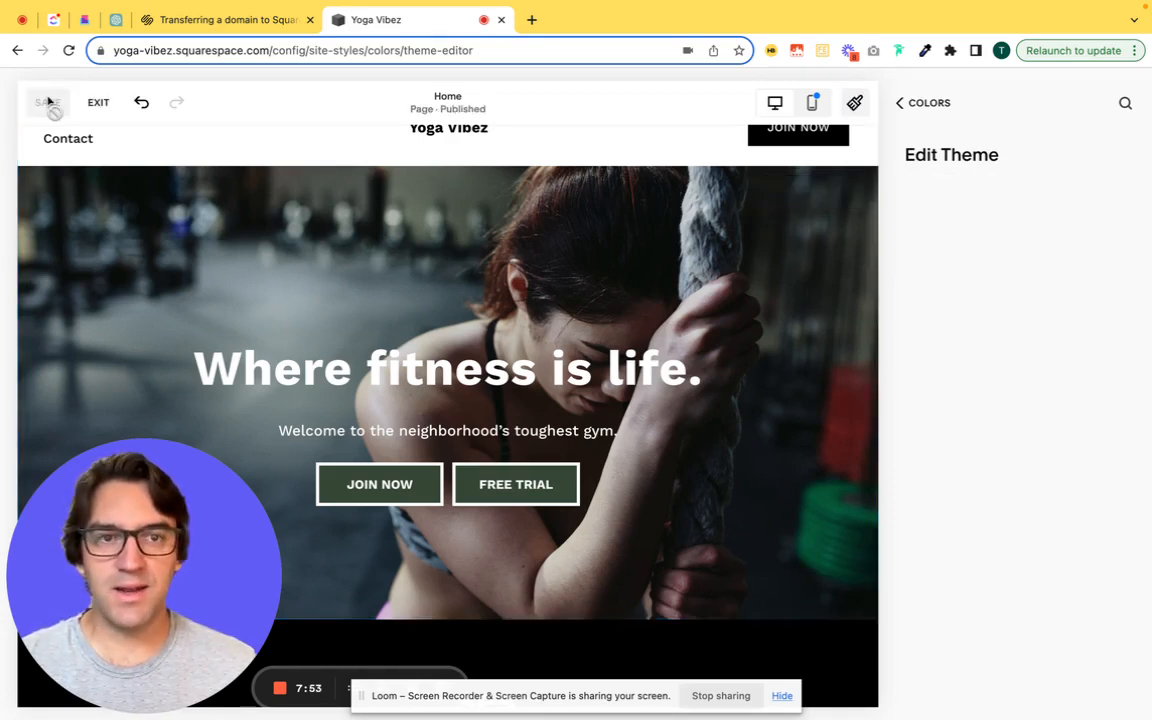
pyautogui.click(96, 104)
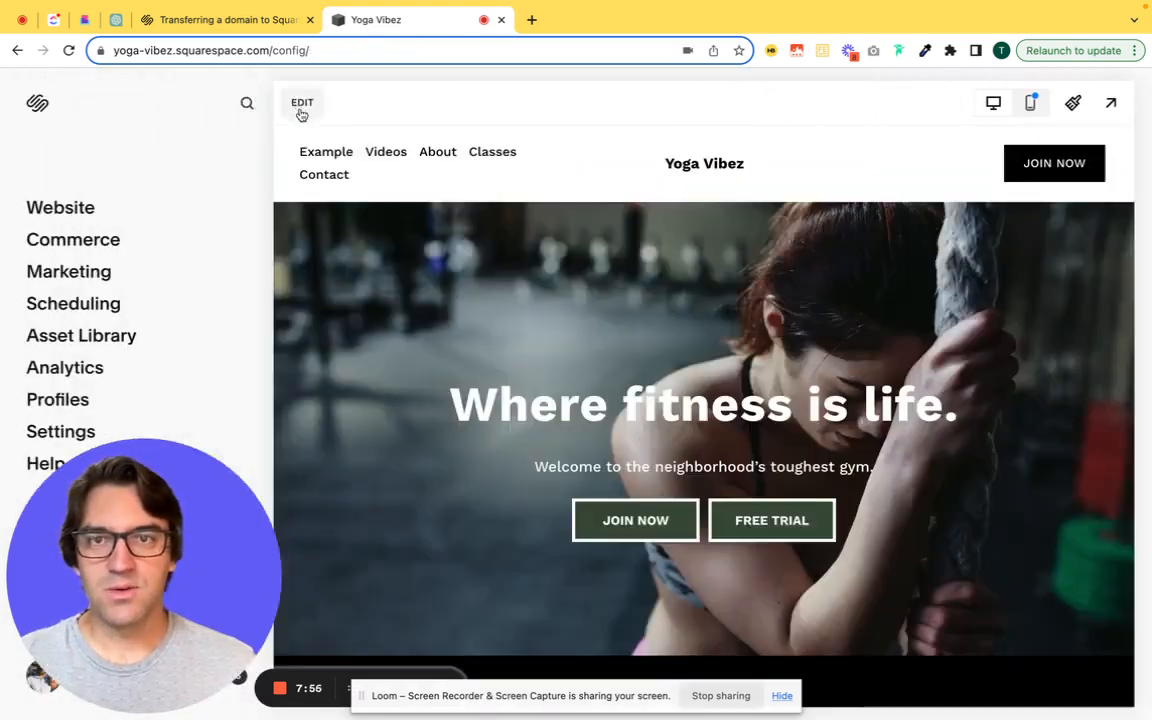
pyautogui.click(301, 104)
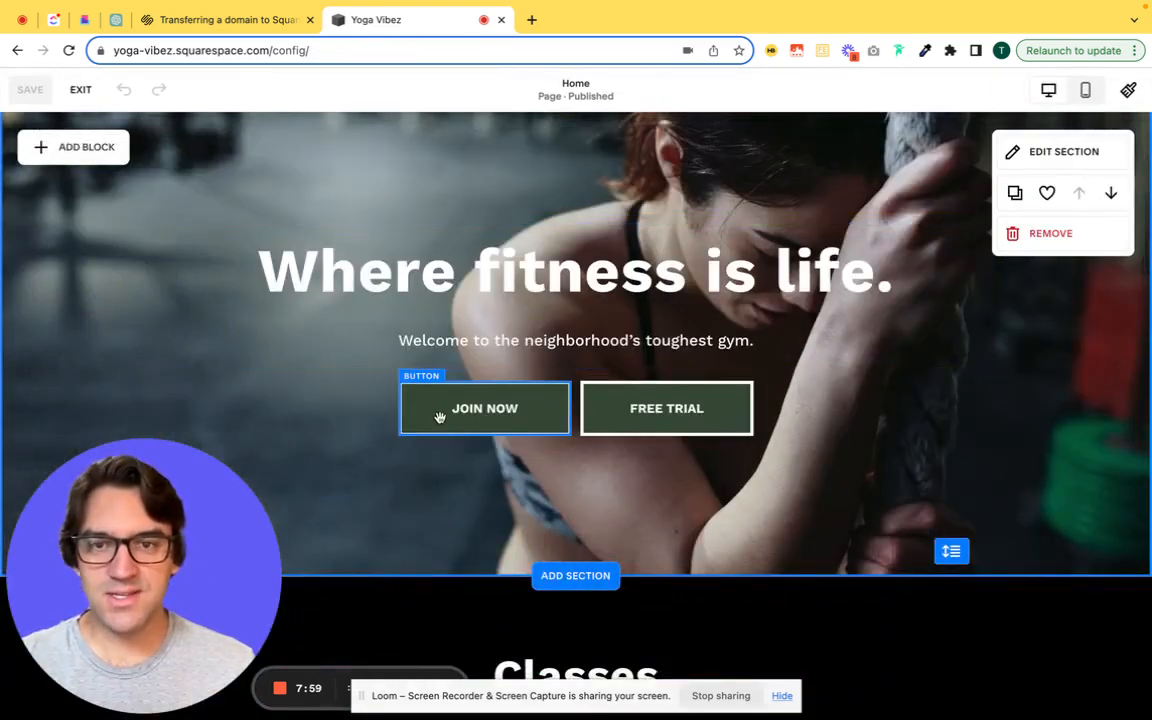
# Change the Free Trial button in the hero section to the Secondary button style
pyautogui.click(440, 417)
pyautogui.click(645, 403)
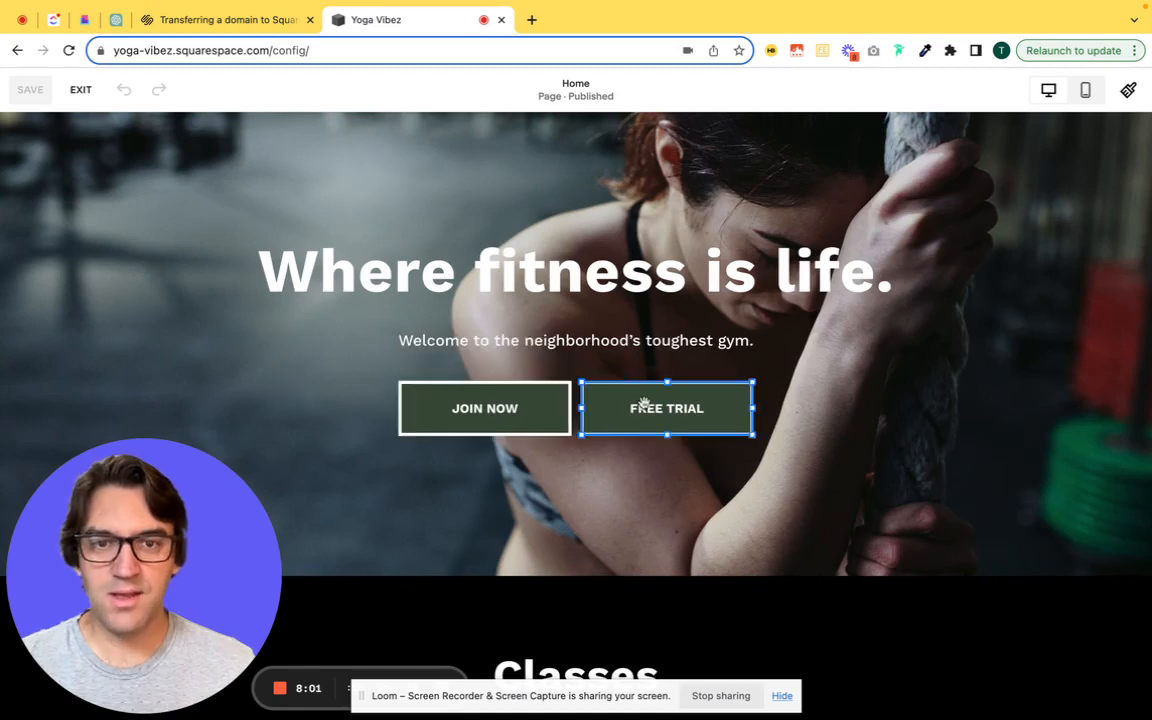
pyautogui.click(666, 352)
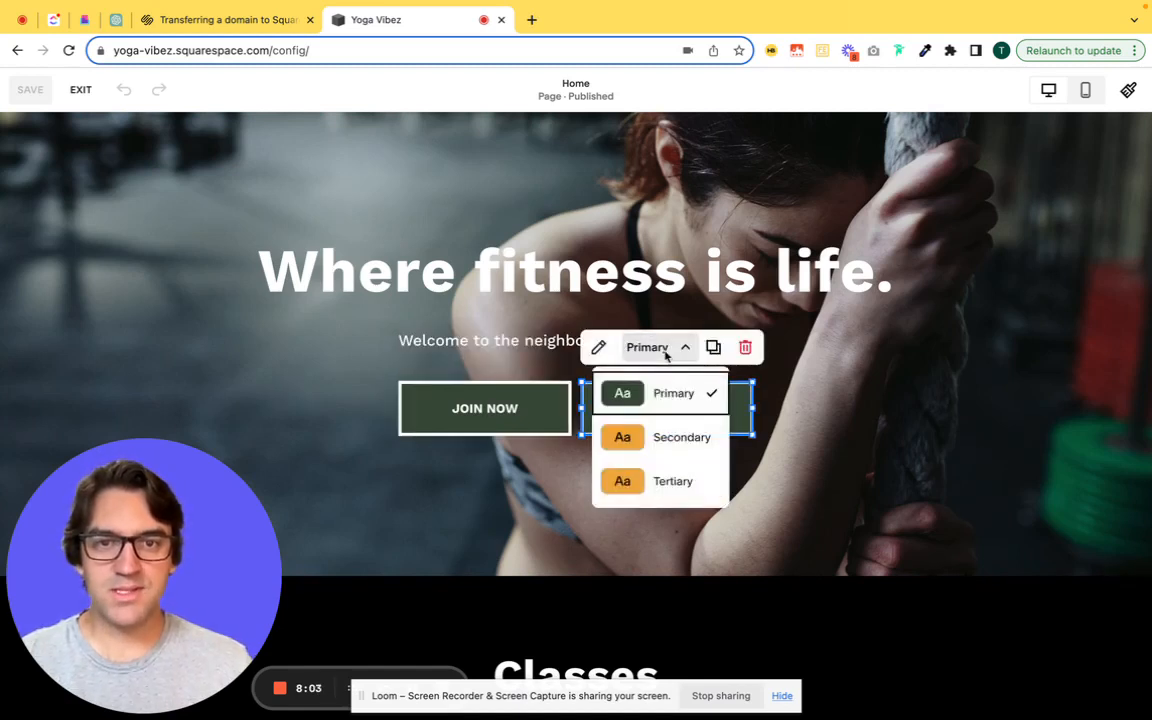
pyautogui.click(666, 434)
pyautogui.click(966, 457)
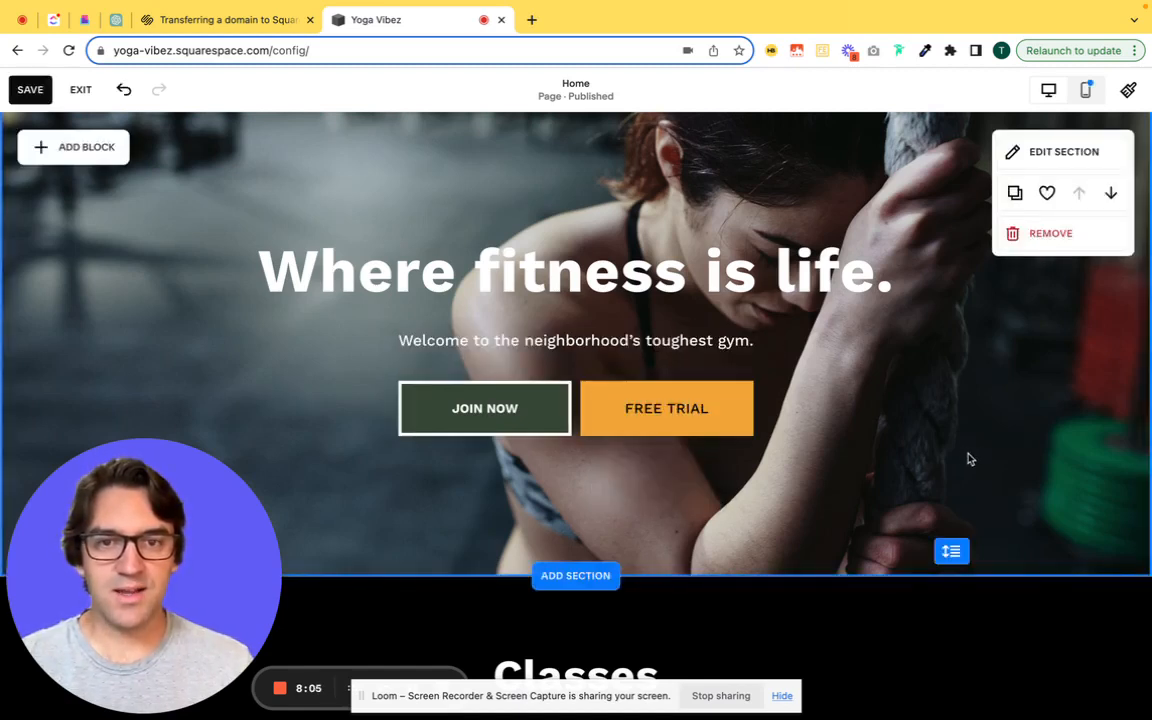
pyautogui.click(1127, 90)
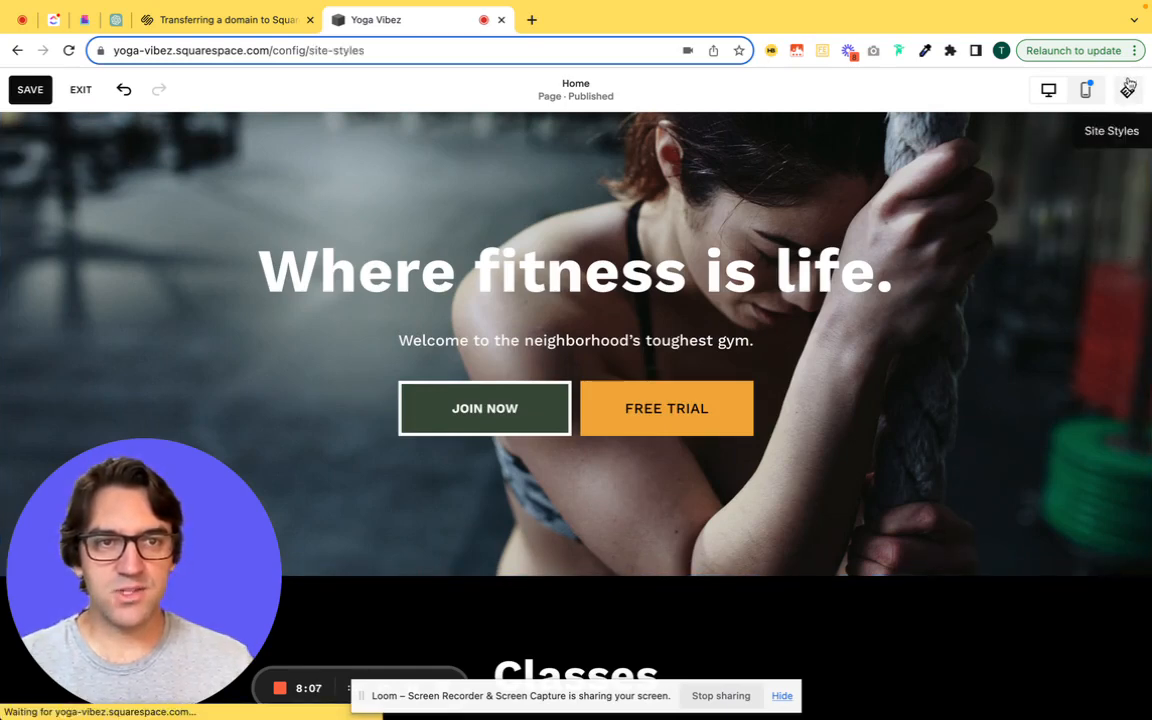
pyautogui.click(929, 271)
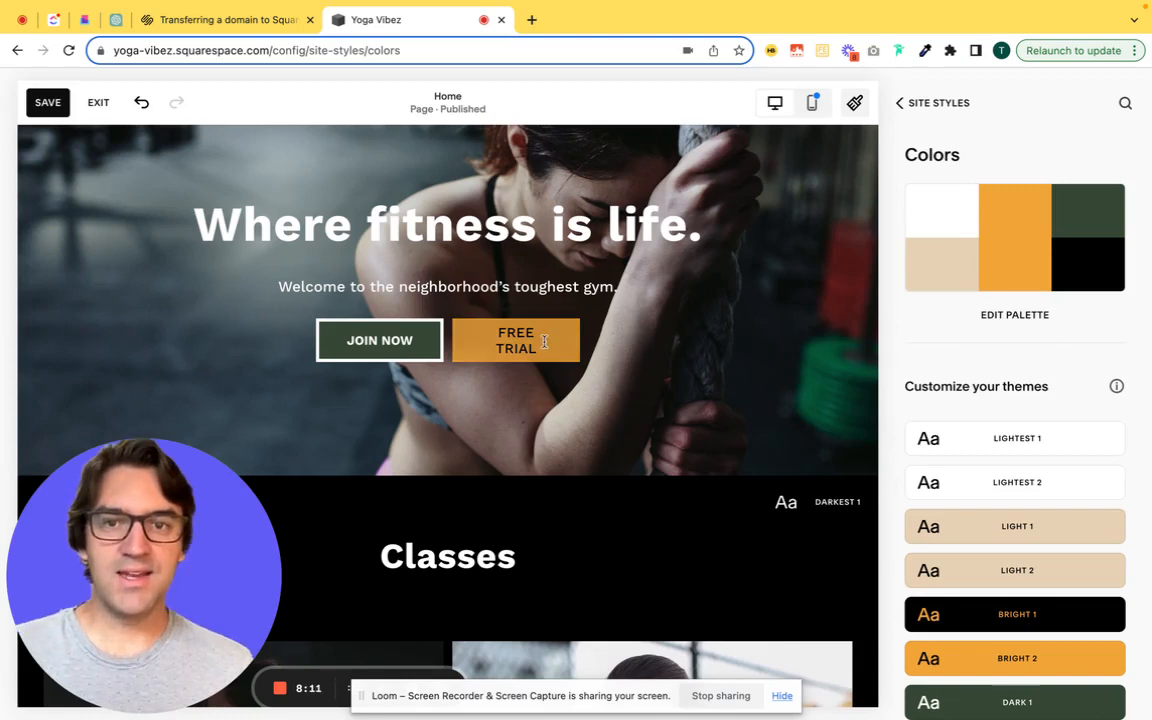
pyautogui.click(911, 106)
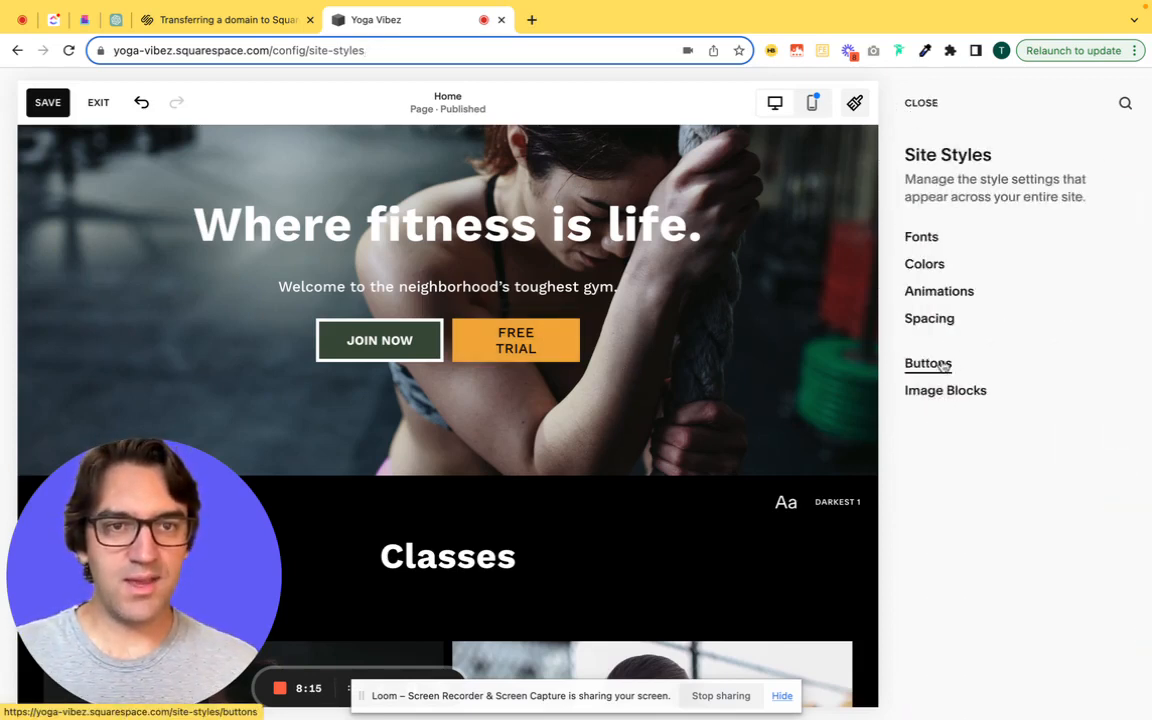
pyautogui.click(921, 102)
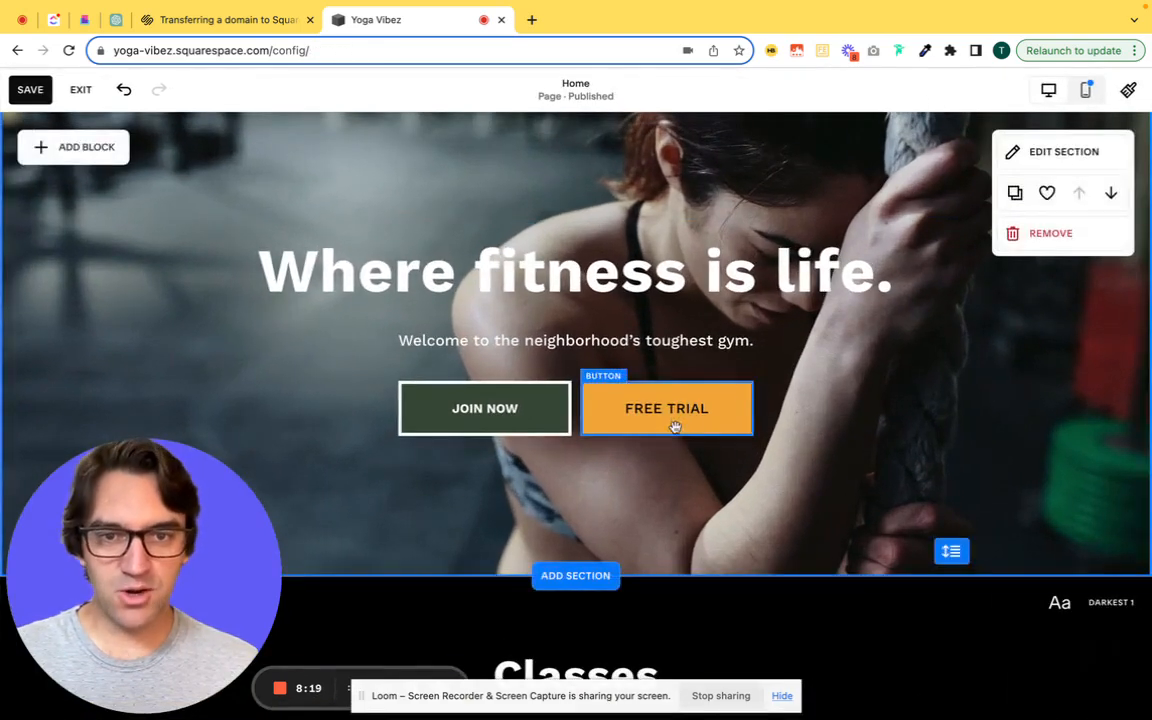
# Compare the site-wide primary and secondary button styles and set the secondary button text weight to 700
pyautogui.click(1128, 91)
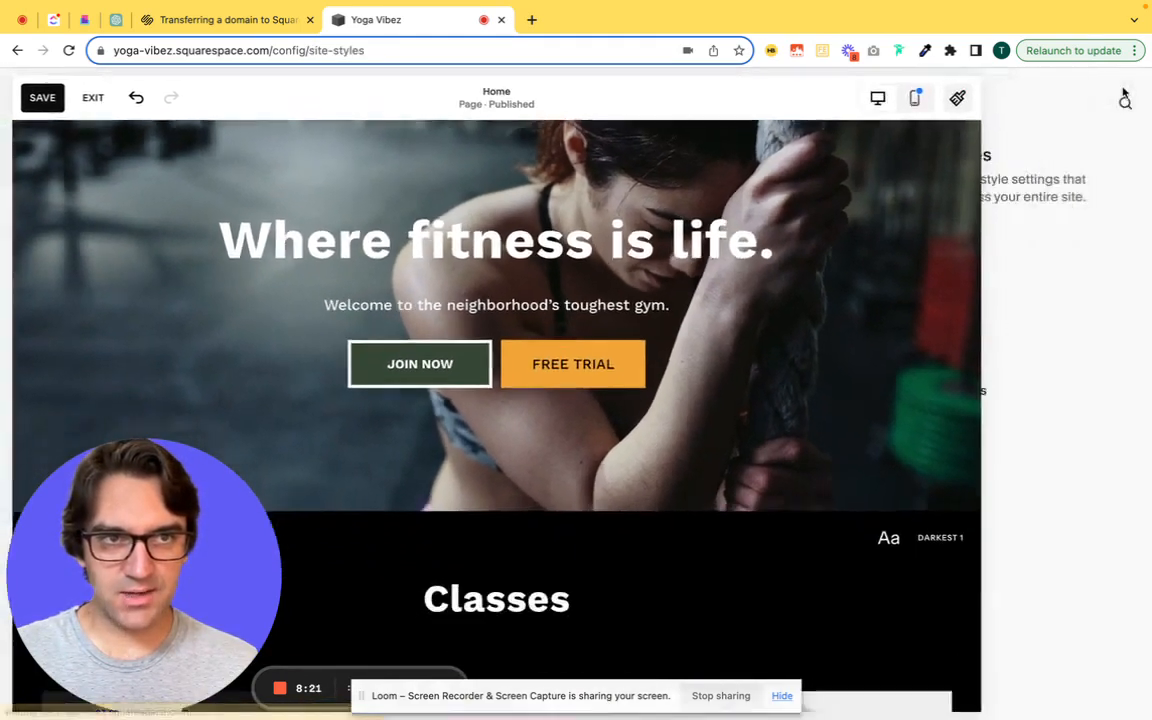
pyautogui.click(929, 366)
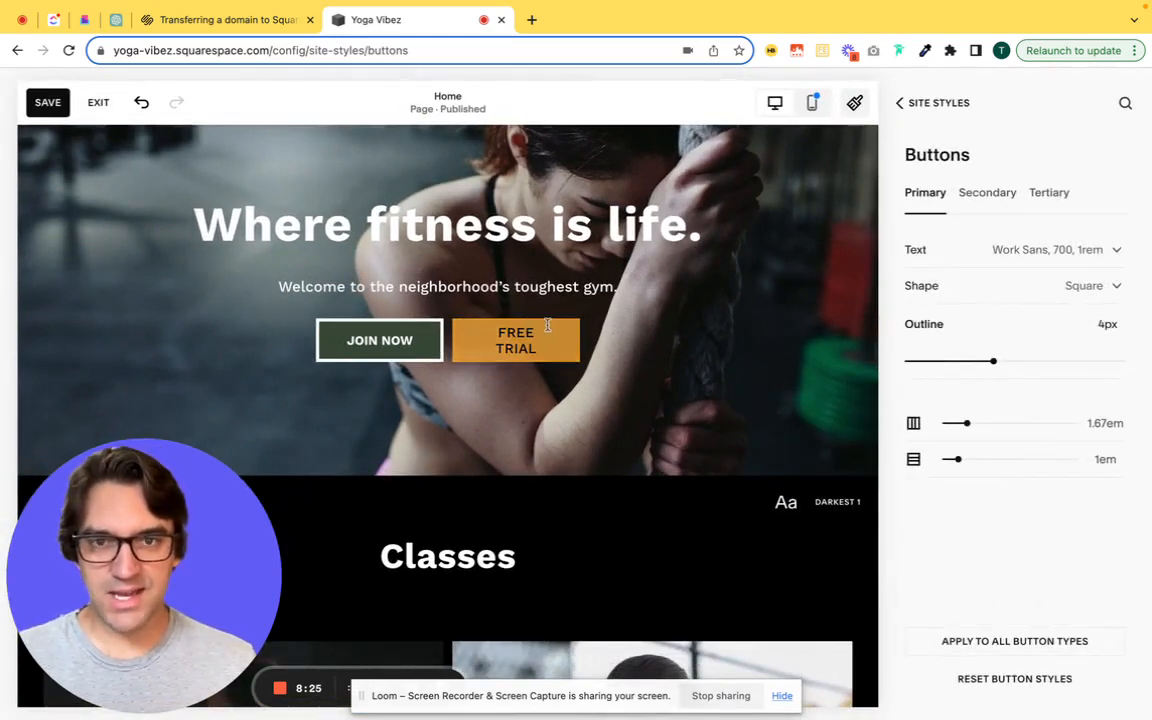
pyautogui.click(988, 193)
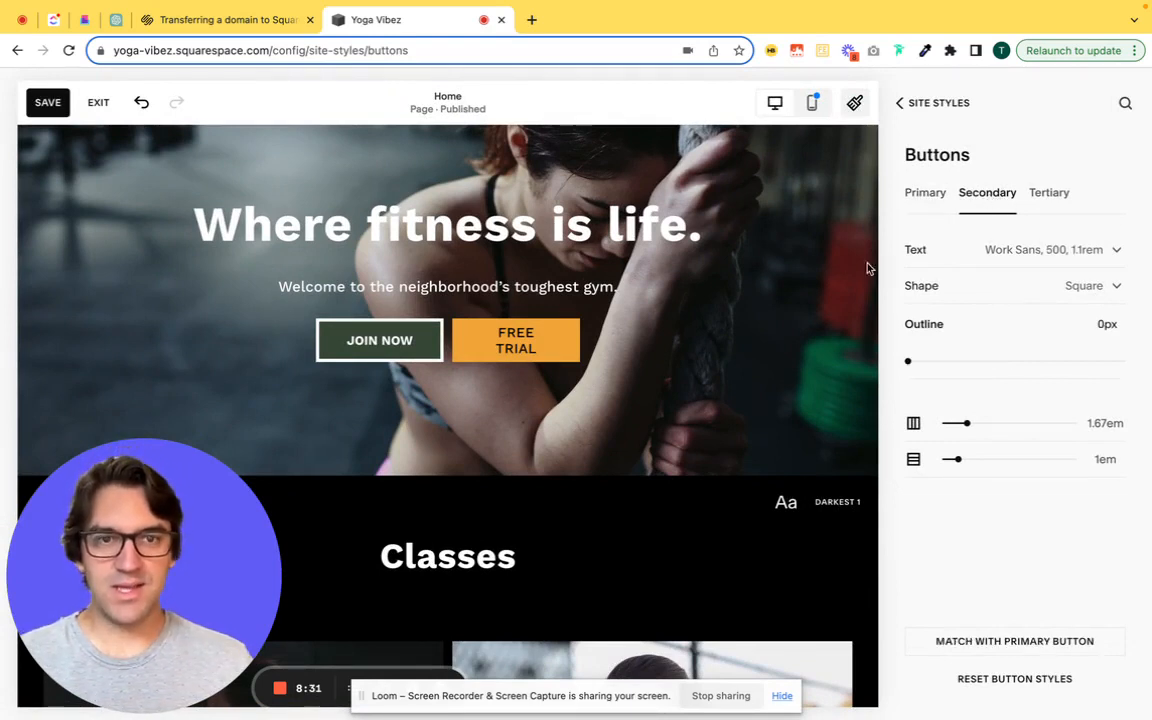
pyautogui.click(925, 193)
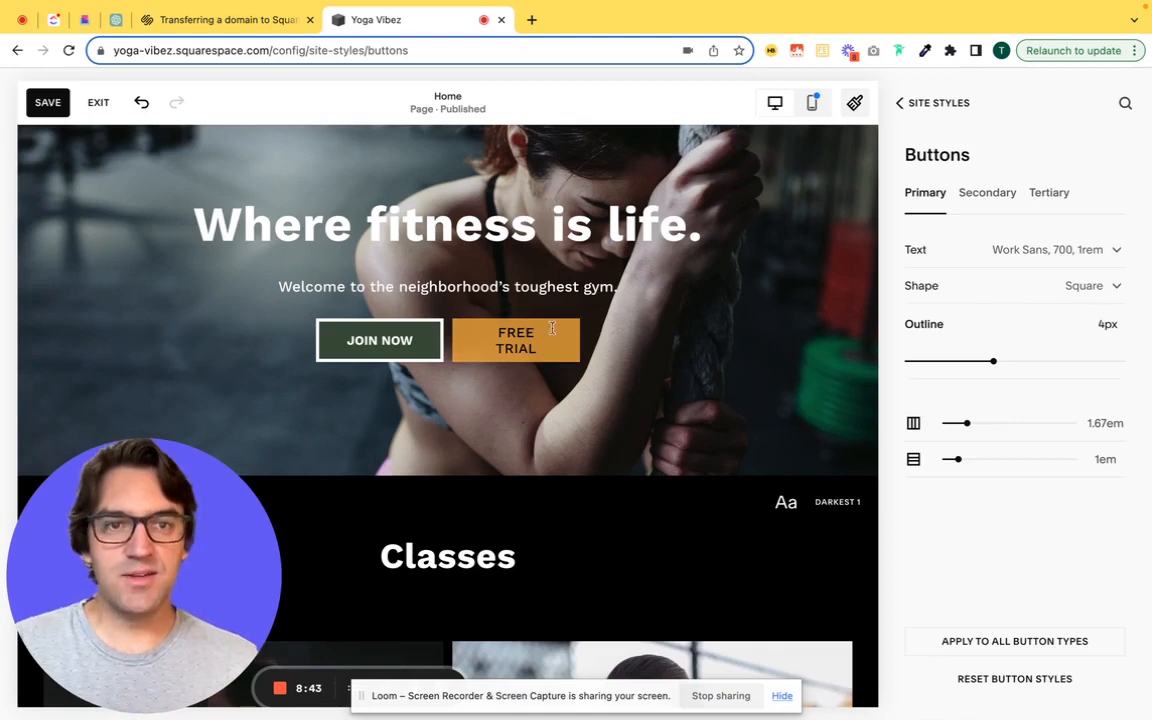
pyautogui.click(990, 193)
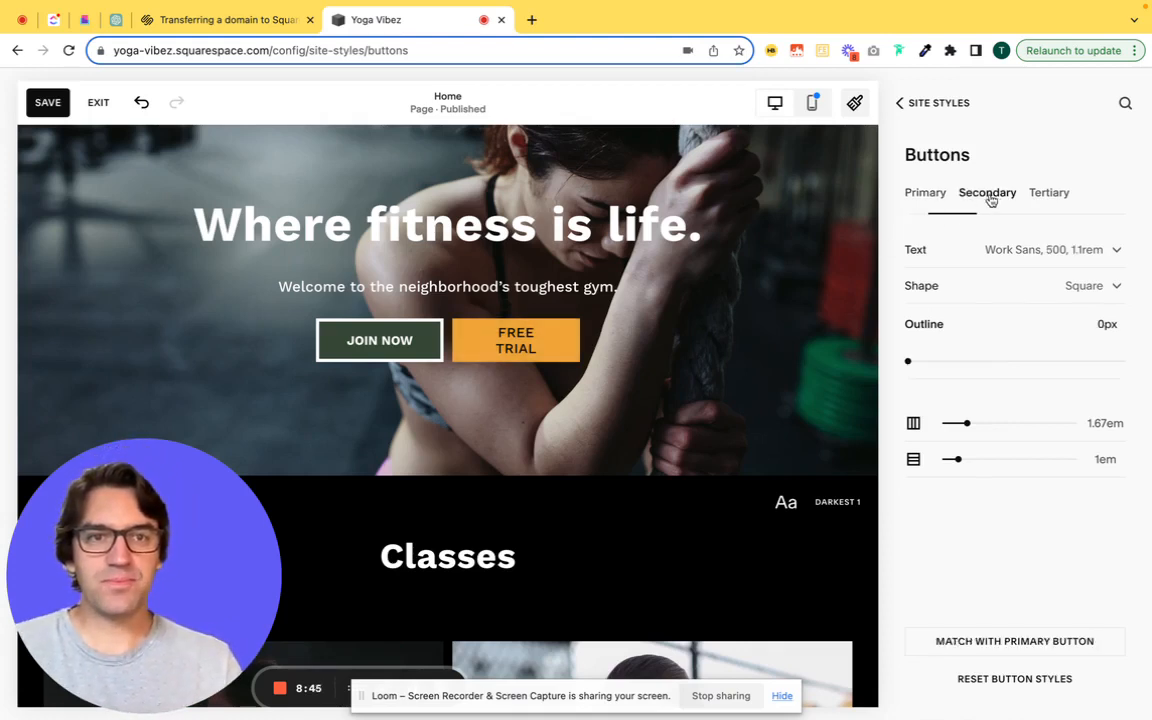
pyautogui.click(930, 195)
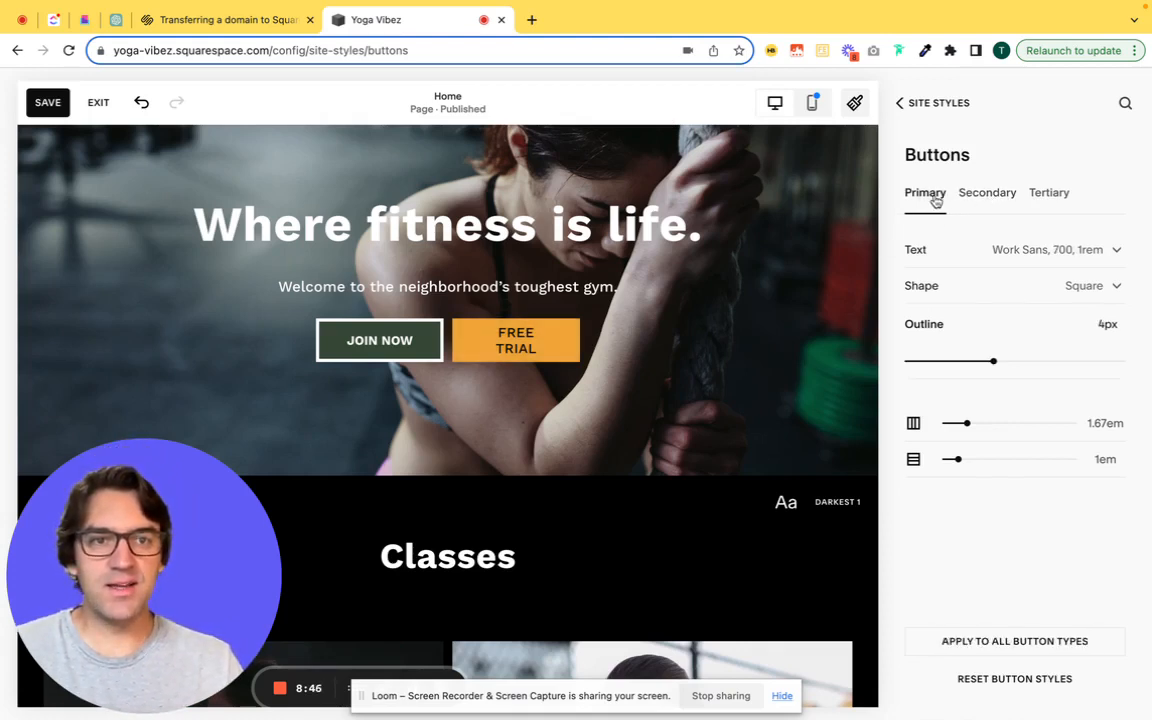
pyautogui.click(990, 194)
pyautogui.click(1040, 255)
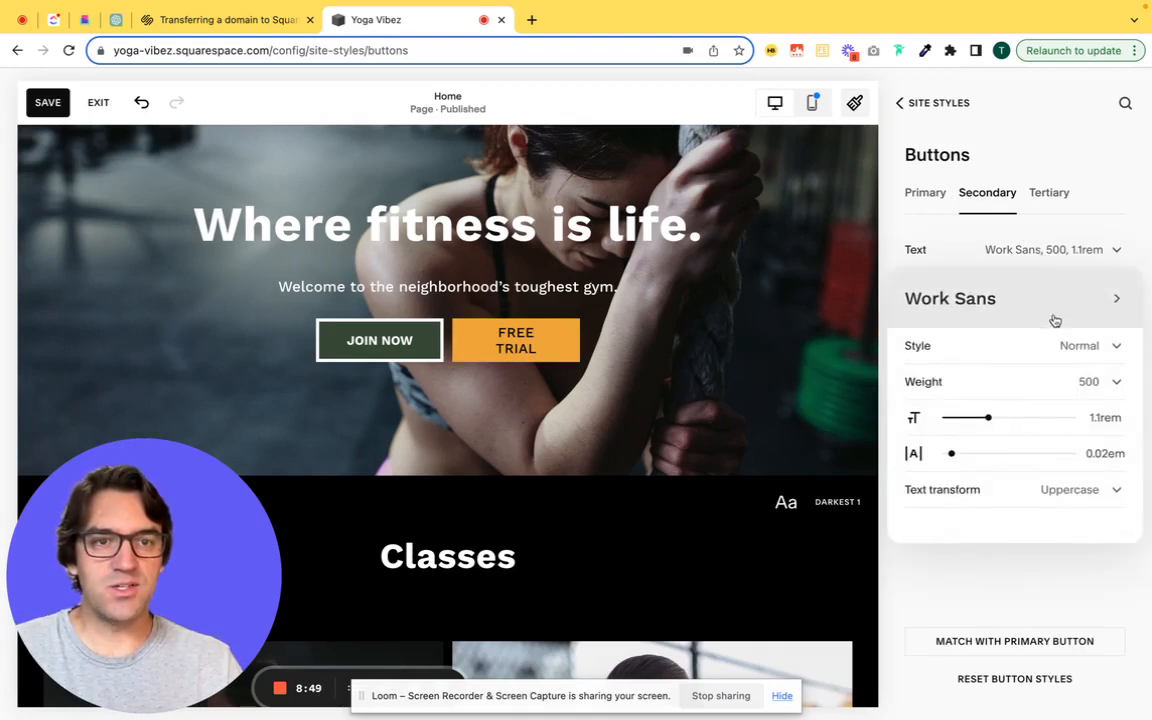
pyautogui.click(1088, 382)
pyautogui.click(1067, 450)
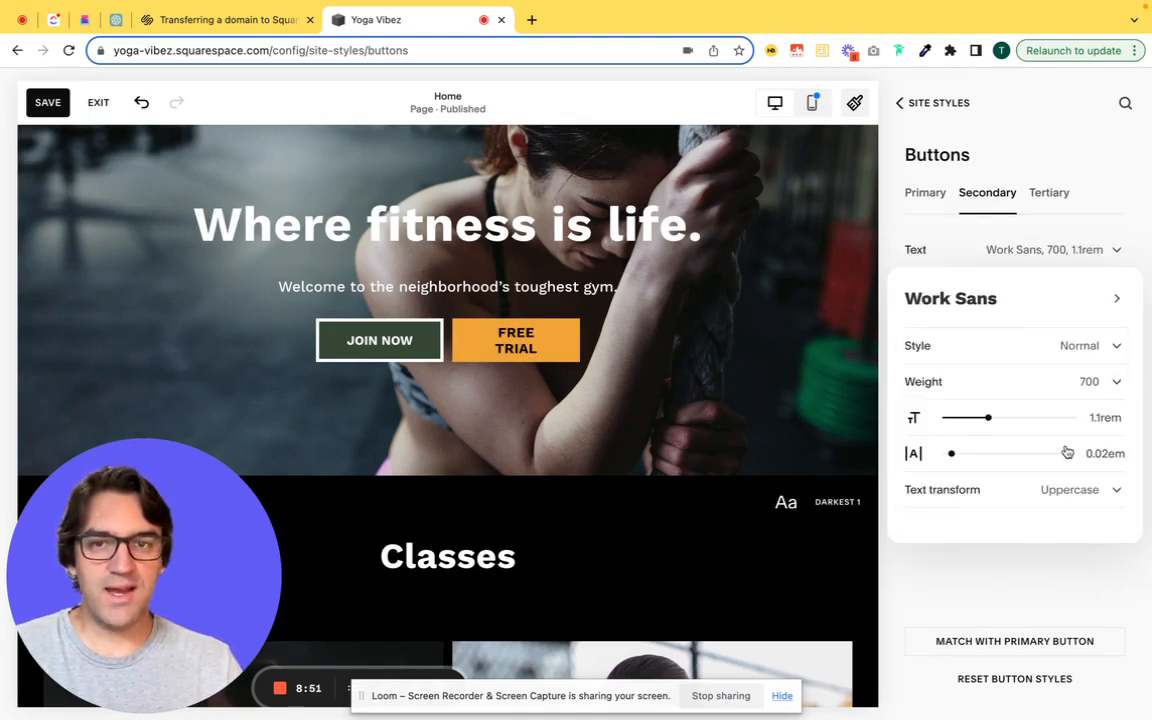
pyautogui.click(1095, 227)
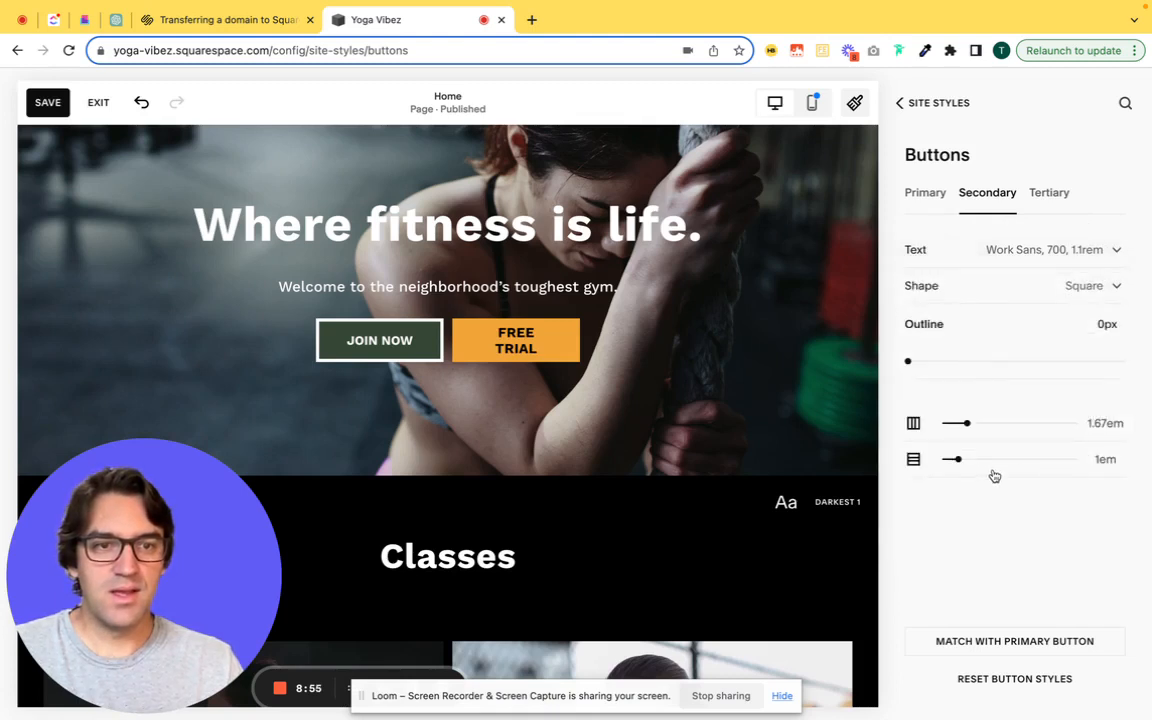
# Check the secondary button text against the primary style and set its font size to 1rem
pyautogui.click(921, 193)
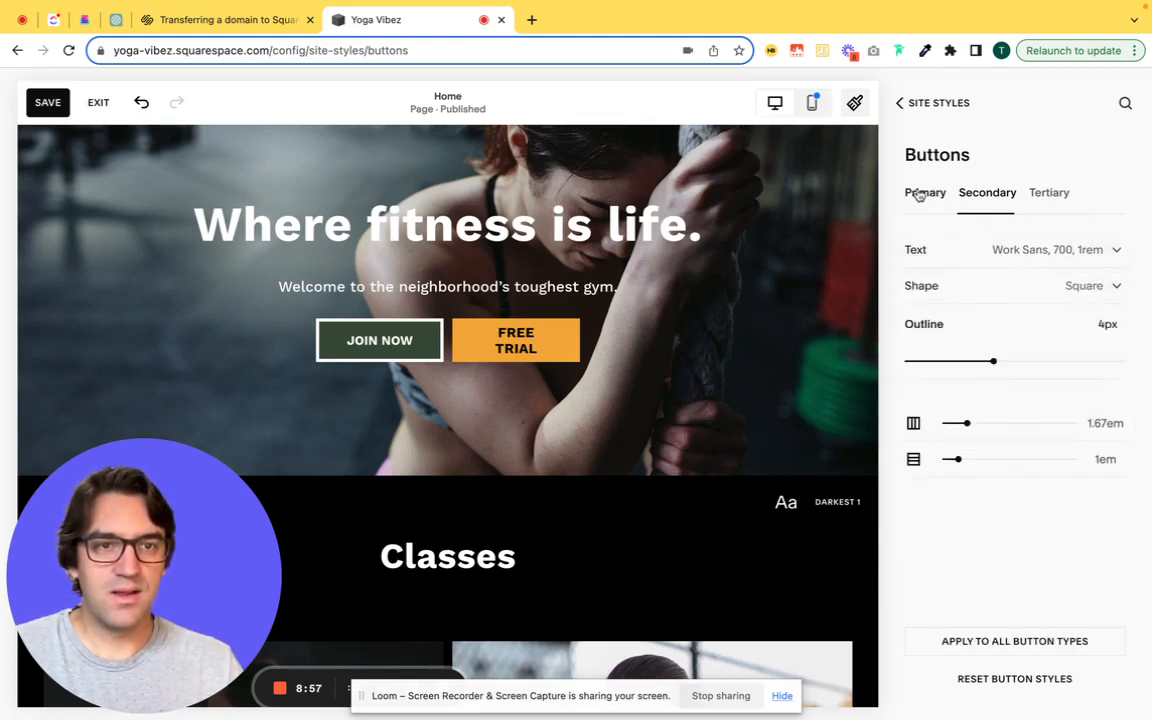
pyautogui.click(984, 194)
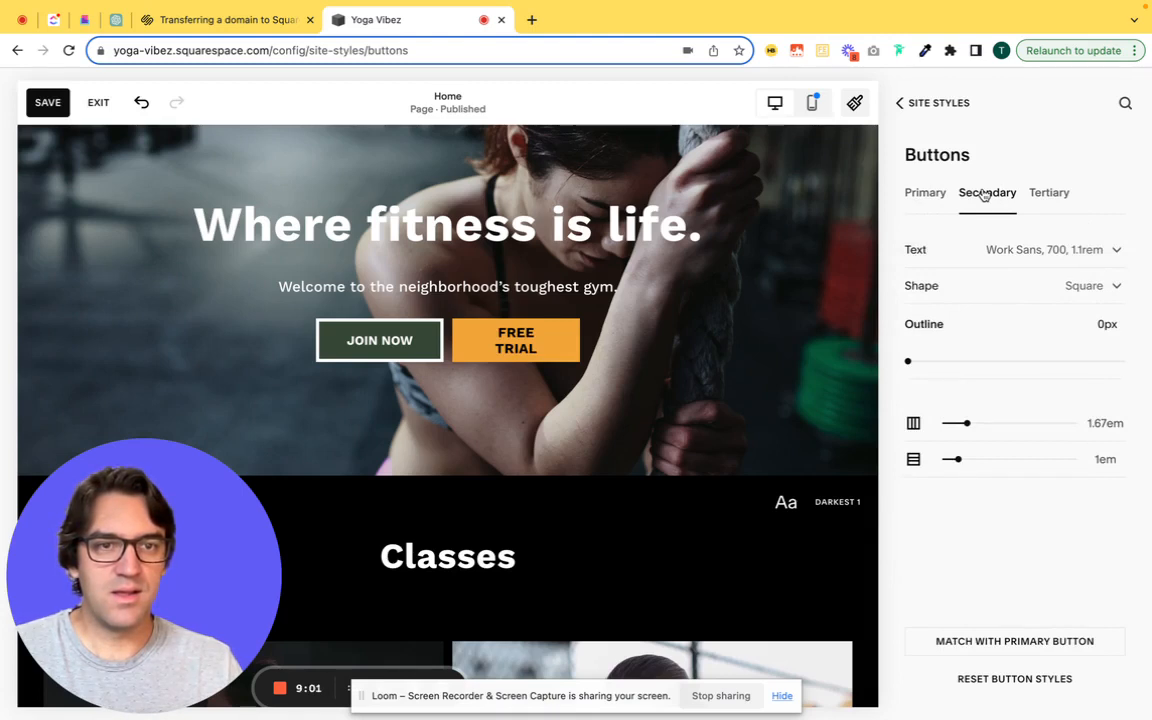
pyautogui.click(1087, 249)
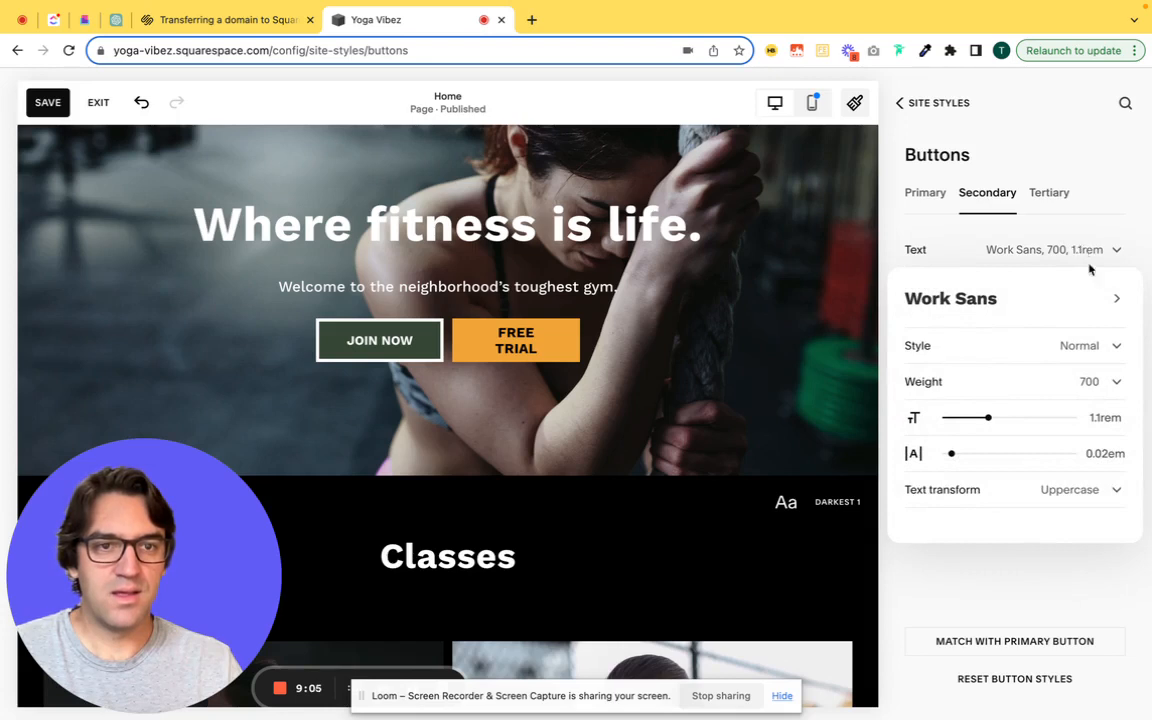
pyautogui.click(928, 196)
pyautogui.click(926, 196)
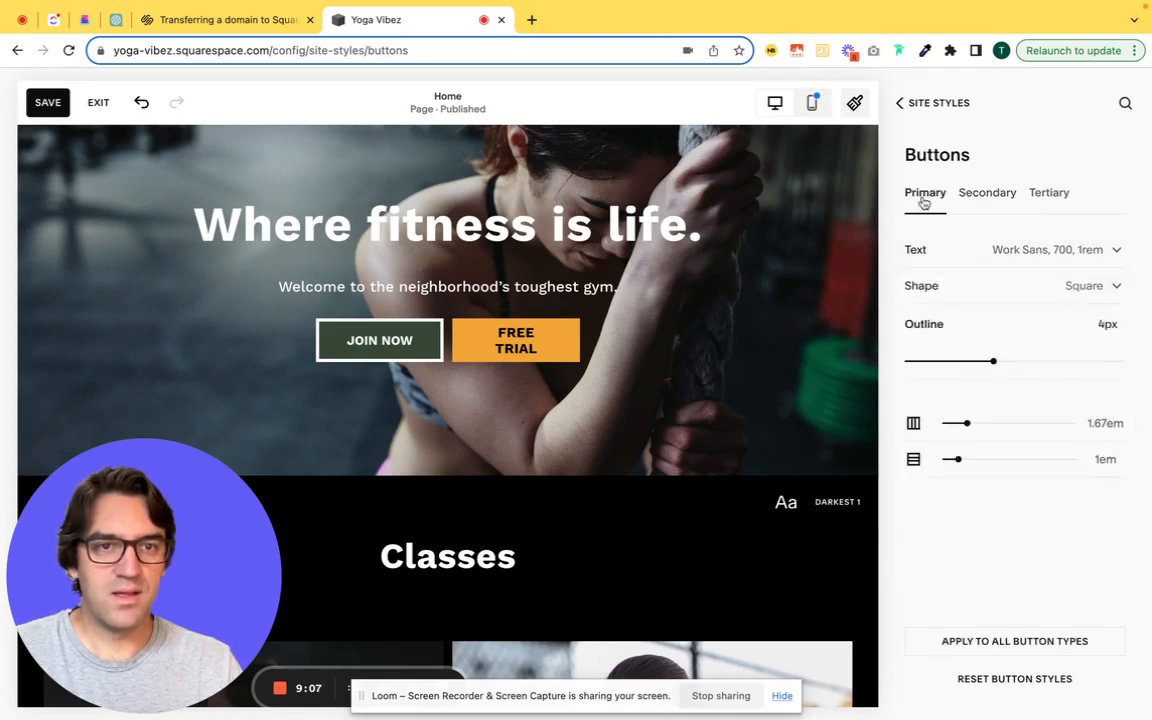
pyautogui.click(978, 200)
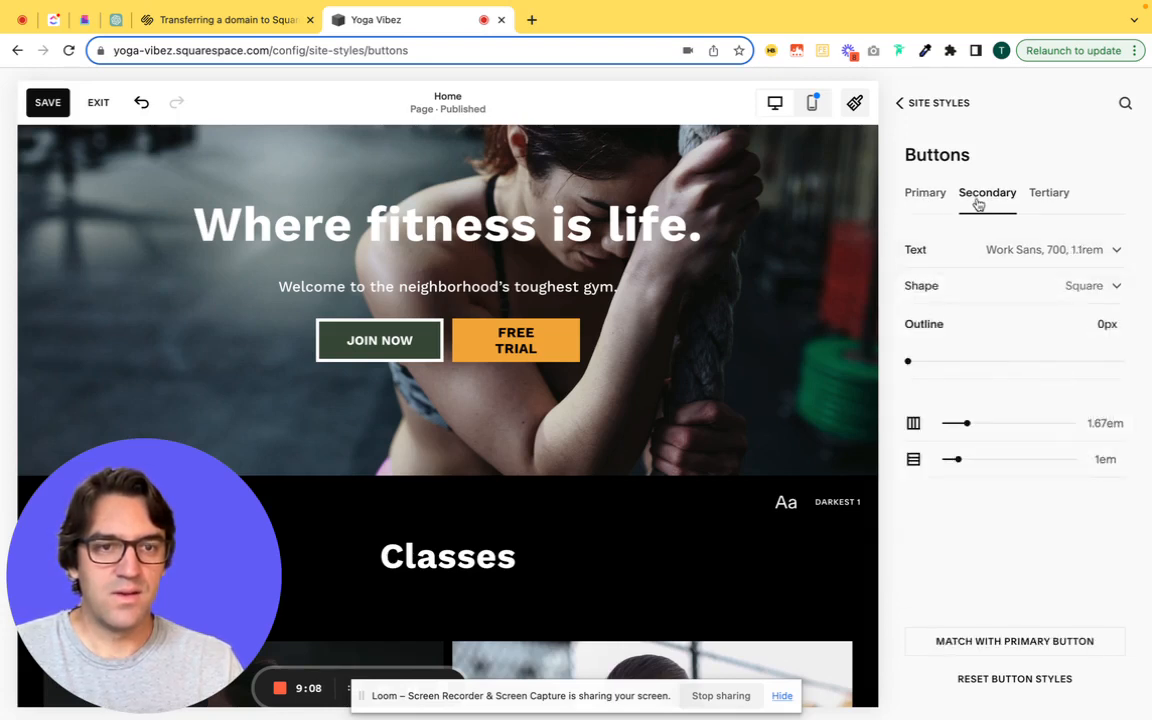
pyautogui.click(1050, 250)
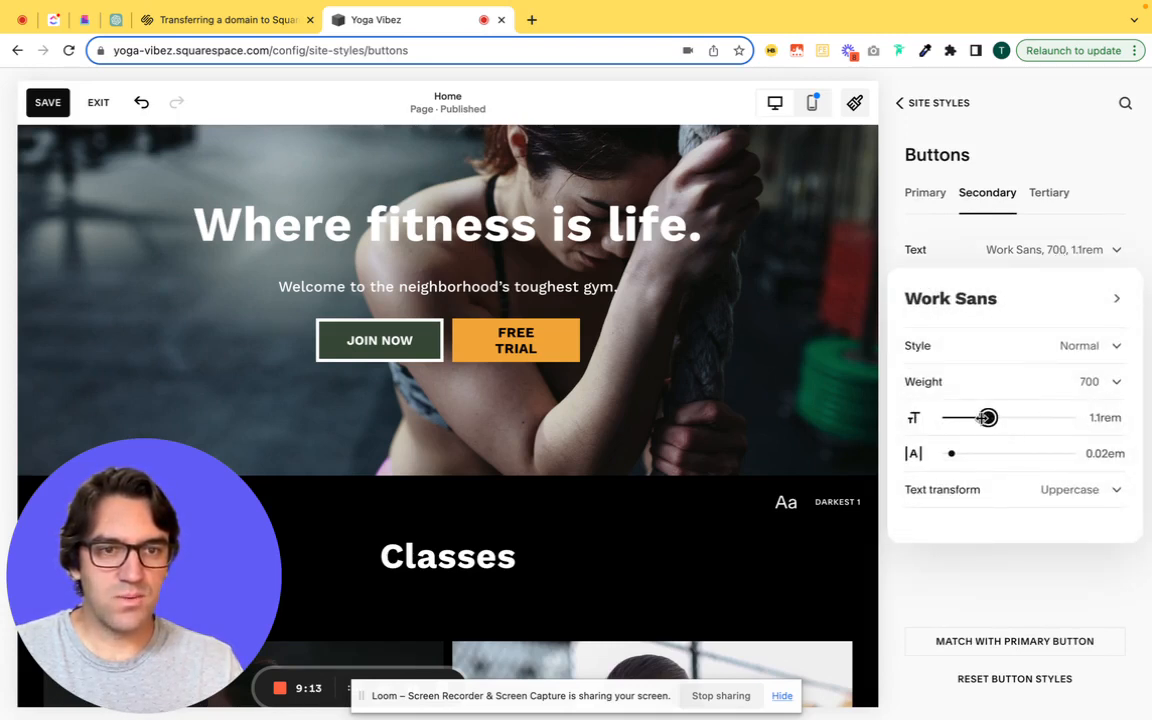
pyautogui.moveTo(980, 419); pyautogui.dragTo(988, 418)
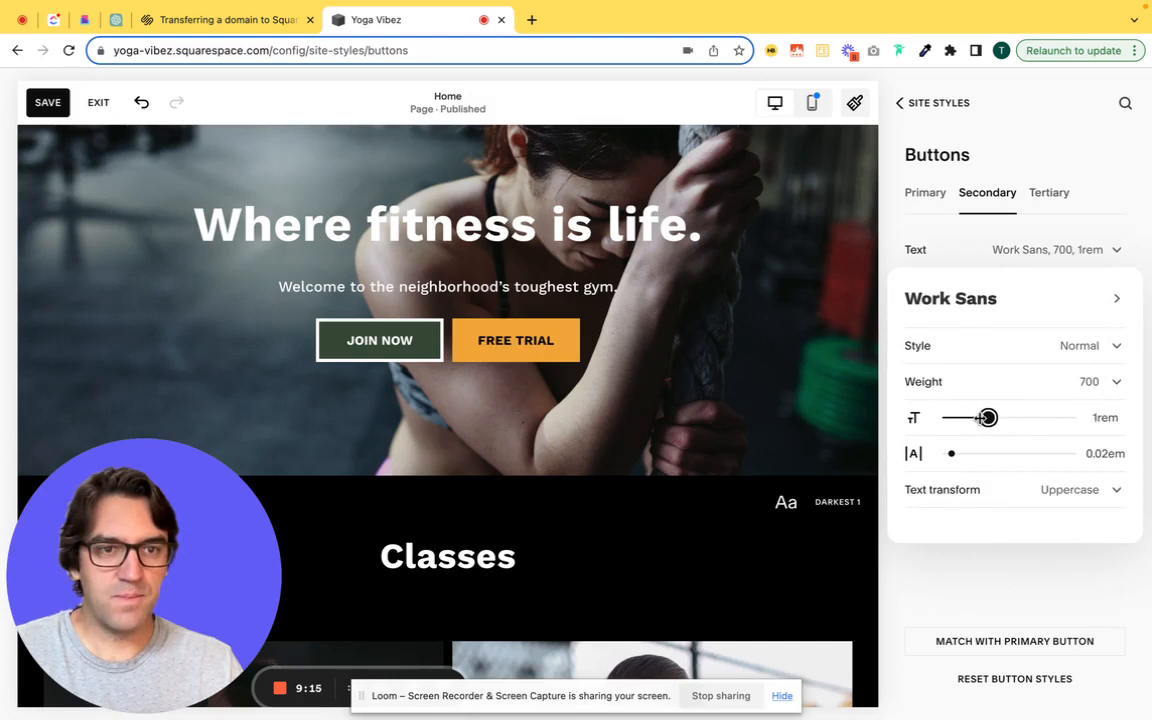
pyautogui.click(1125, 168)
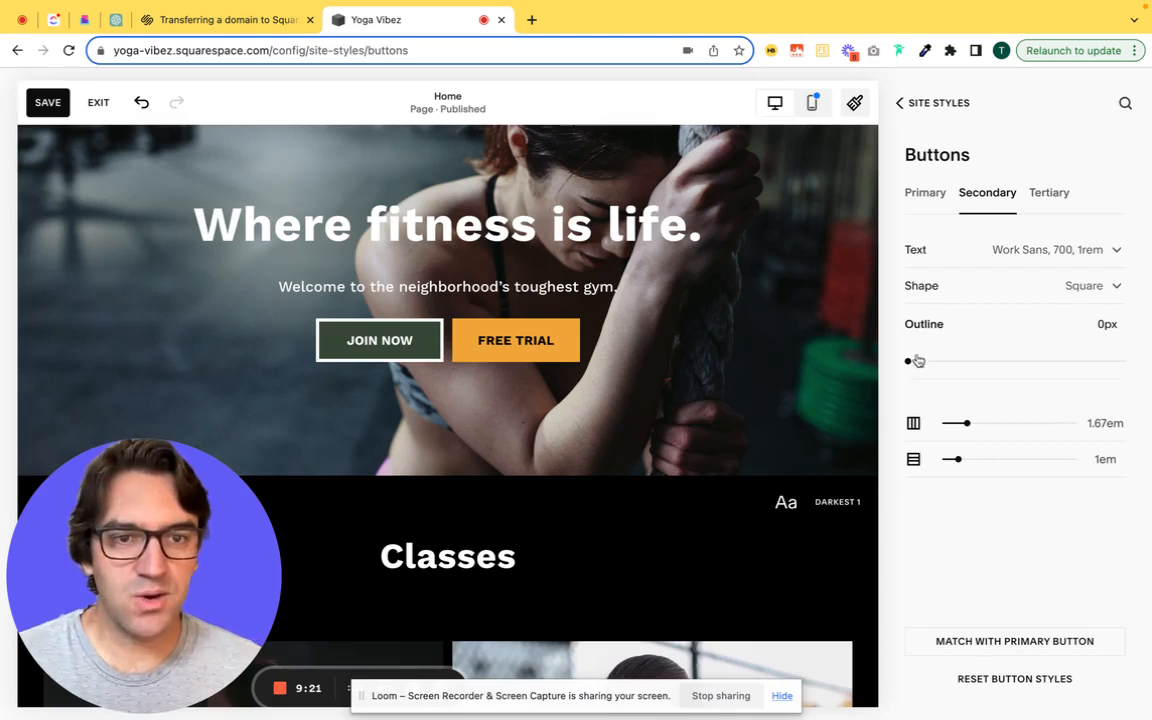
# Set the secondary button outline to 4px and compare the settings with the primary button style
pyautogui.moveTo(910, 361); pyautogui.dragTo(993, 361)
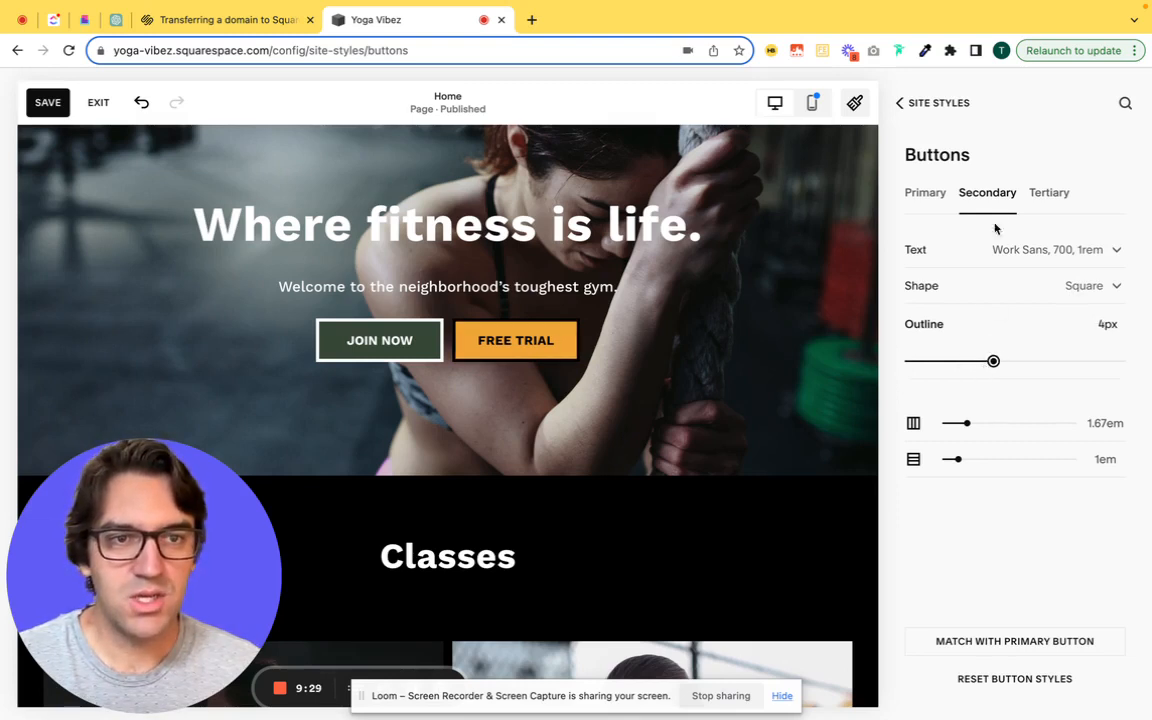
pyautogui.click(934, 195)
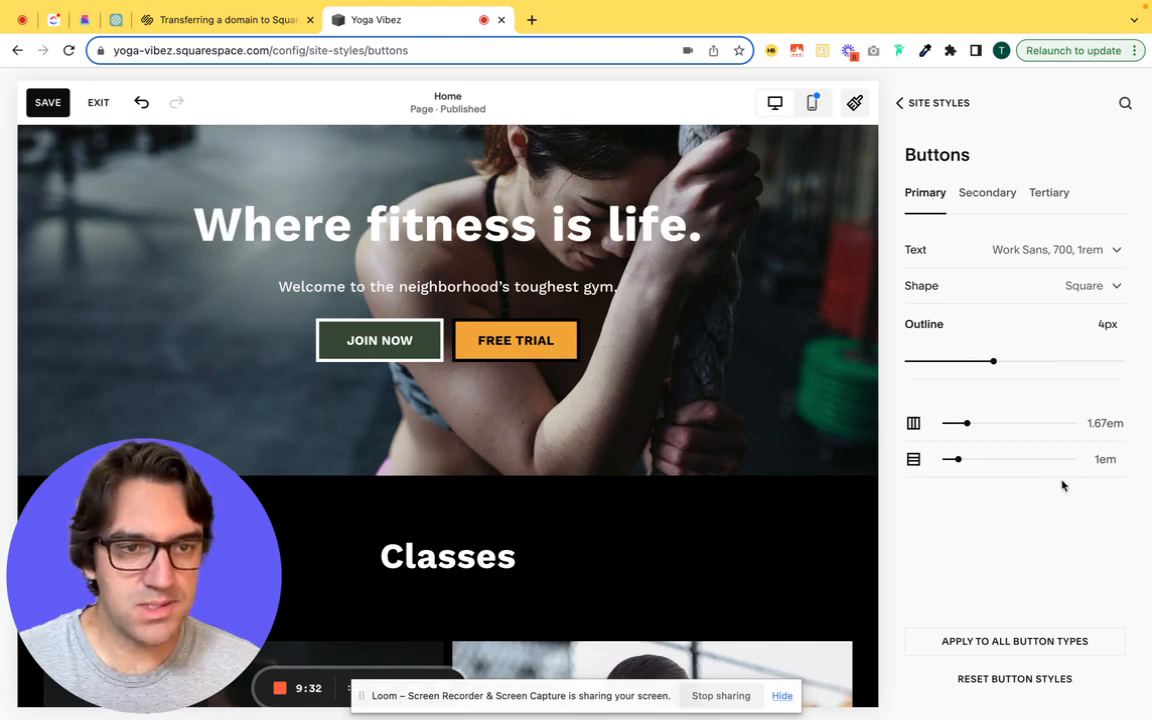
pyautogui.click(979, 204)
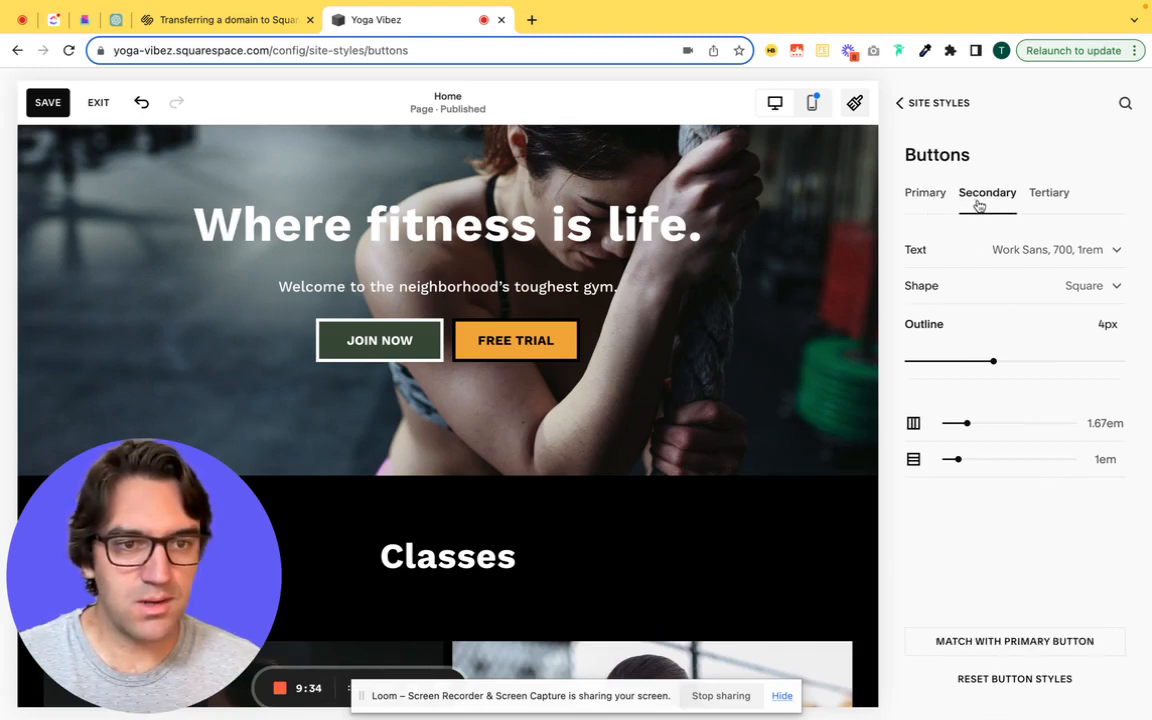
pyautogui.click(920, 204)
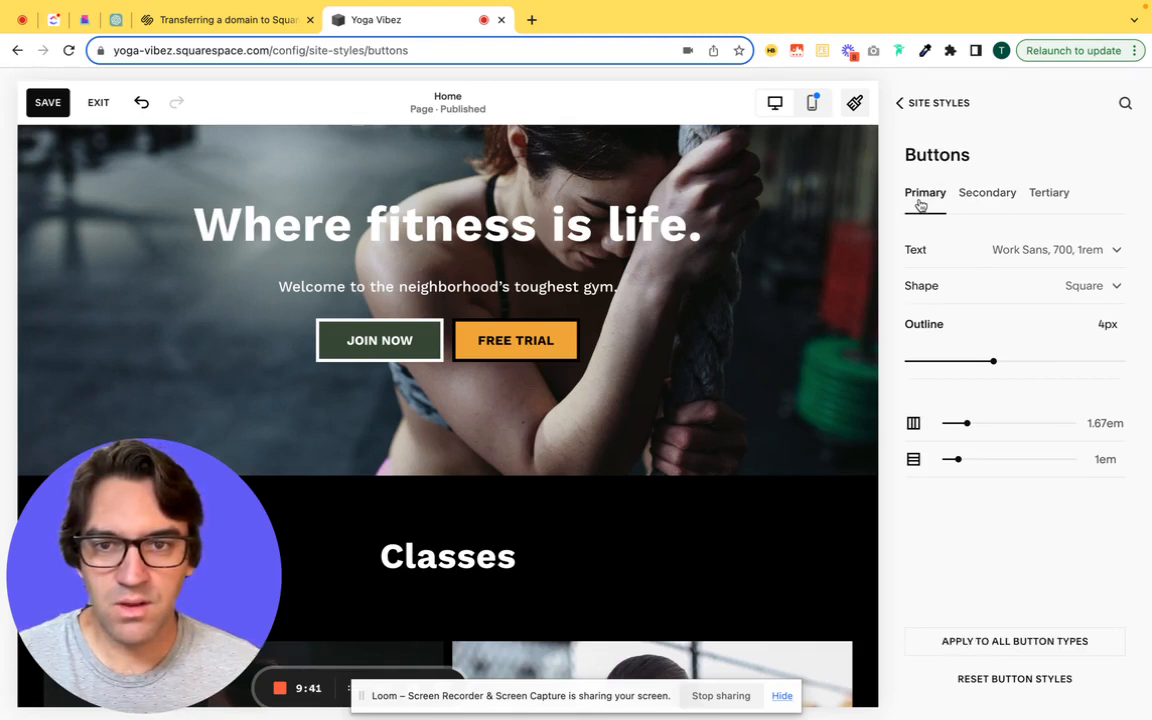
# Open the Darkest 1 color theme for editing and show the color settings of the hero section's Free Trial button
pyautogui.click(942, 103)
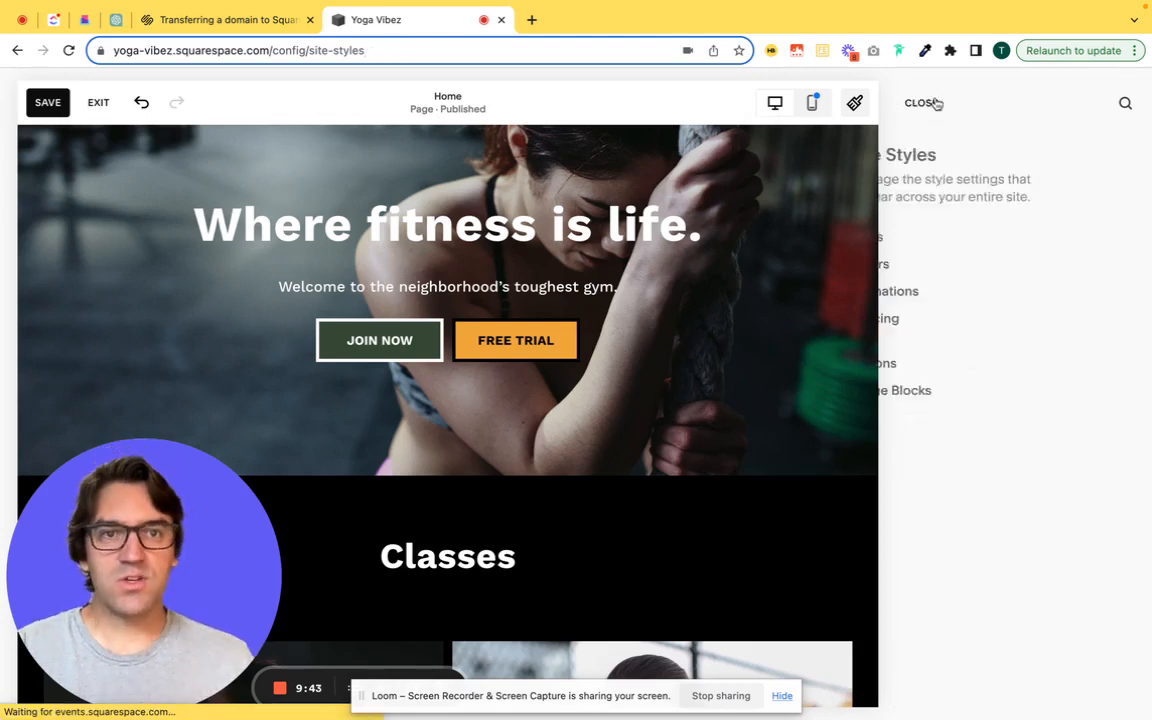
pyautogui.click(938, 268)
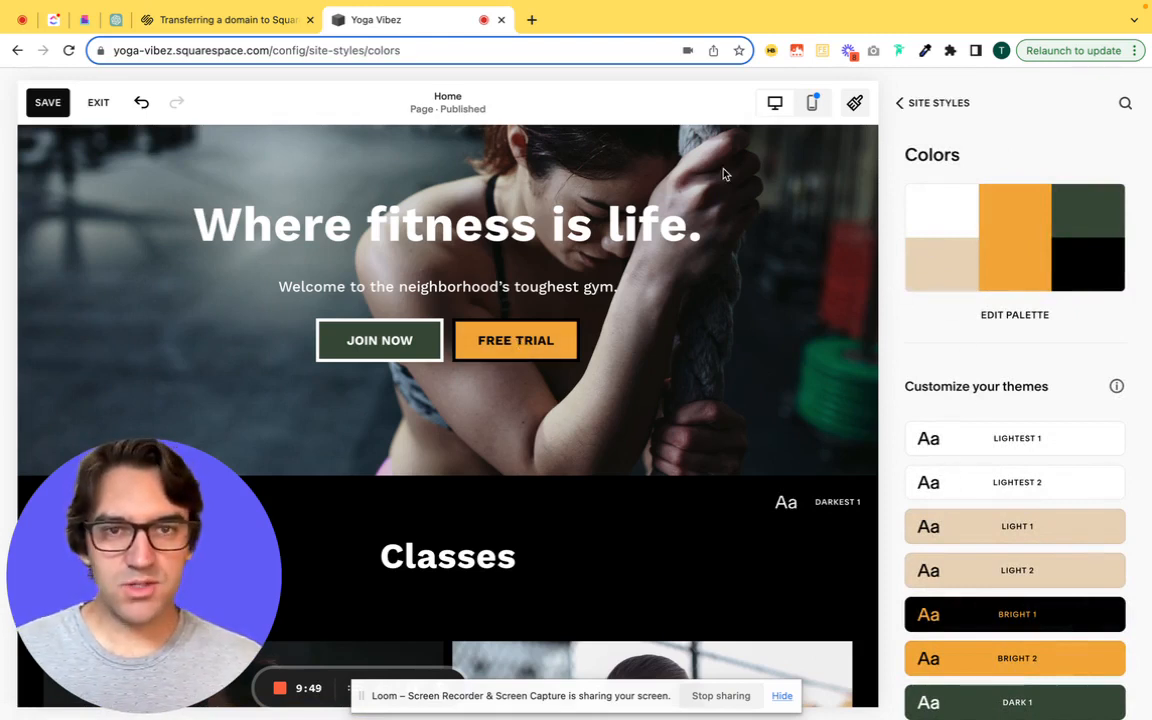
pyautogui.scroll(-3, 1008, 481)
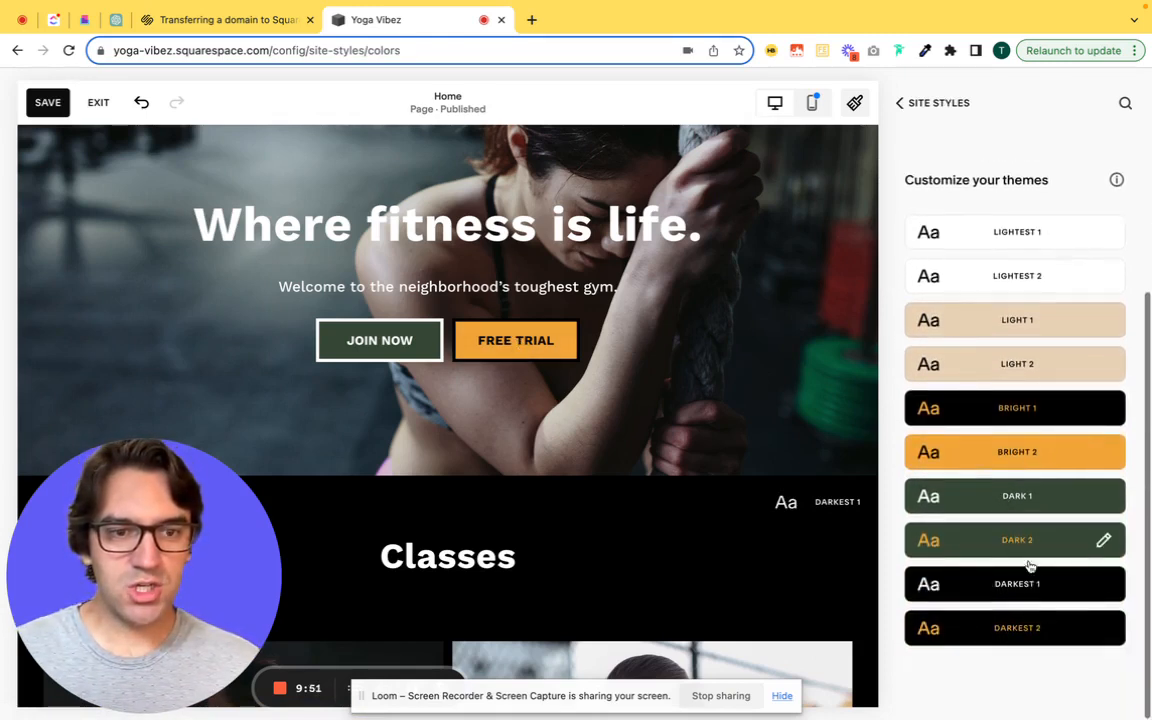
pyautogui.click(977, 570)
pyautogui.scroll(2, 648, 342)
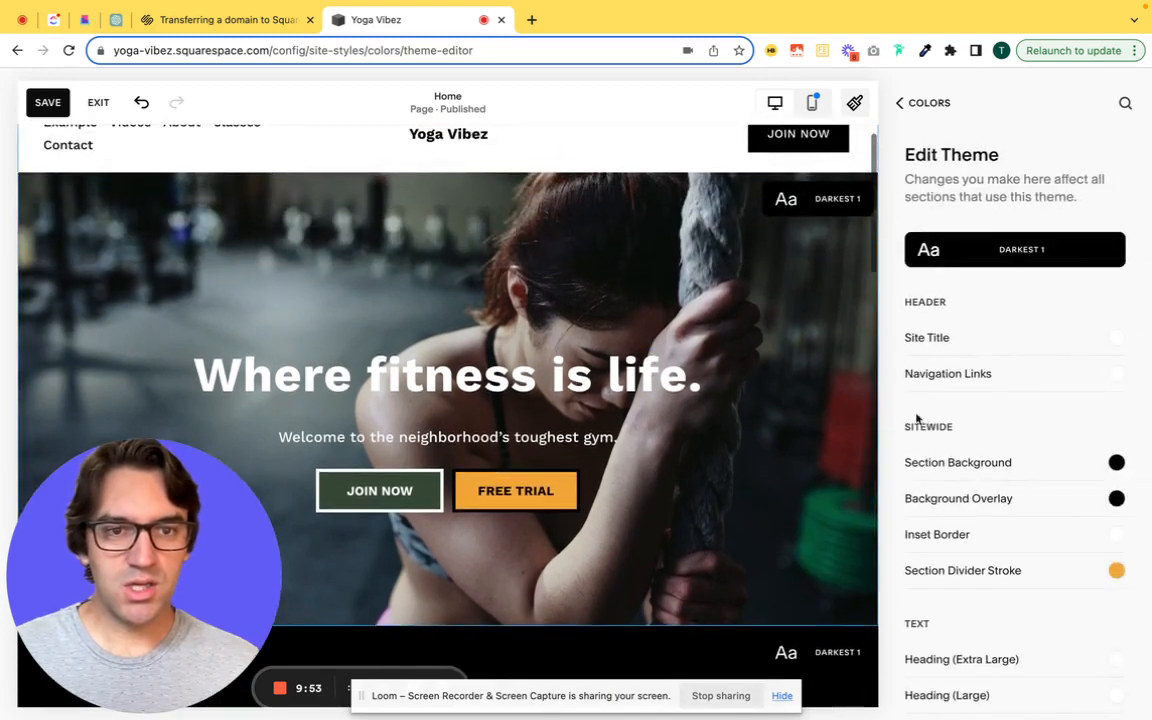
pyautogui.click(545, 497)
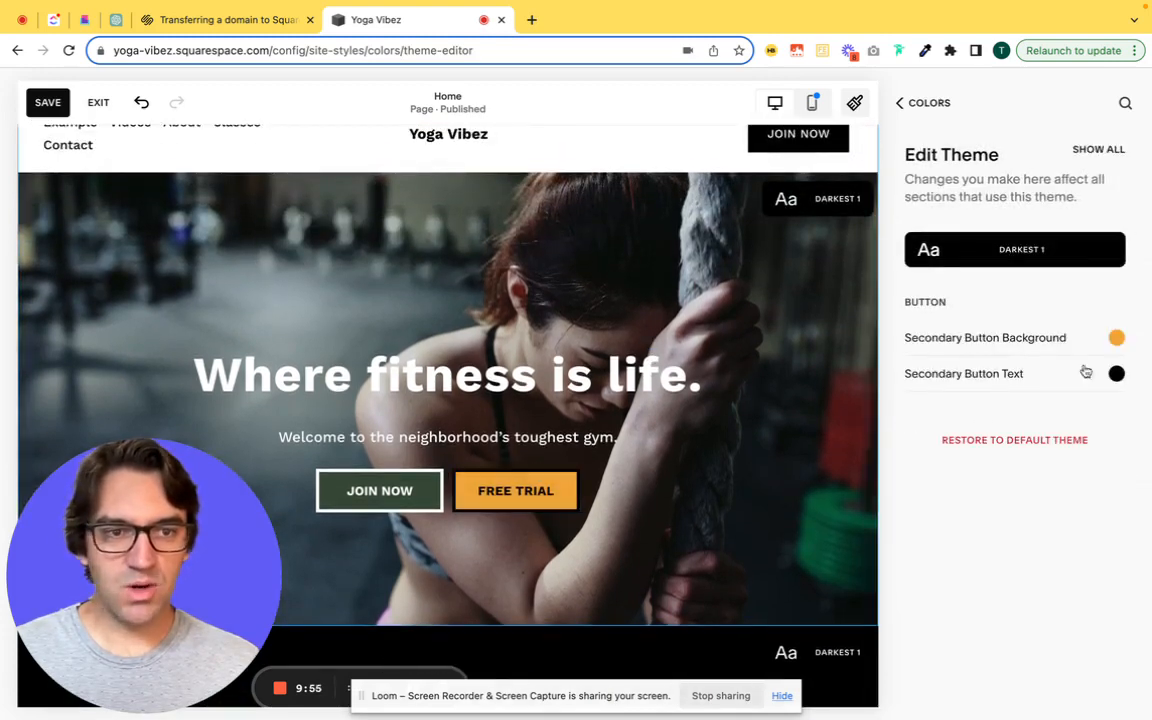
# Try beige, black and dark green palette colors for the Darkest 1 secondary button background, and return it to orange
pyautogui.click(1118, 340)
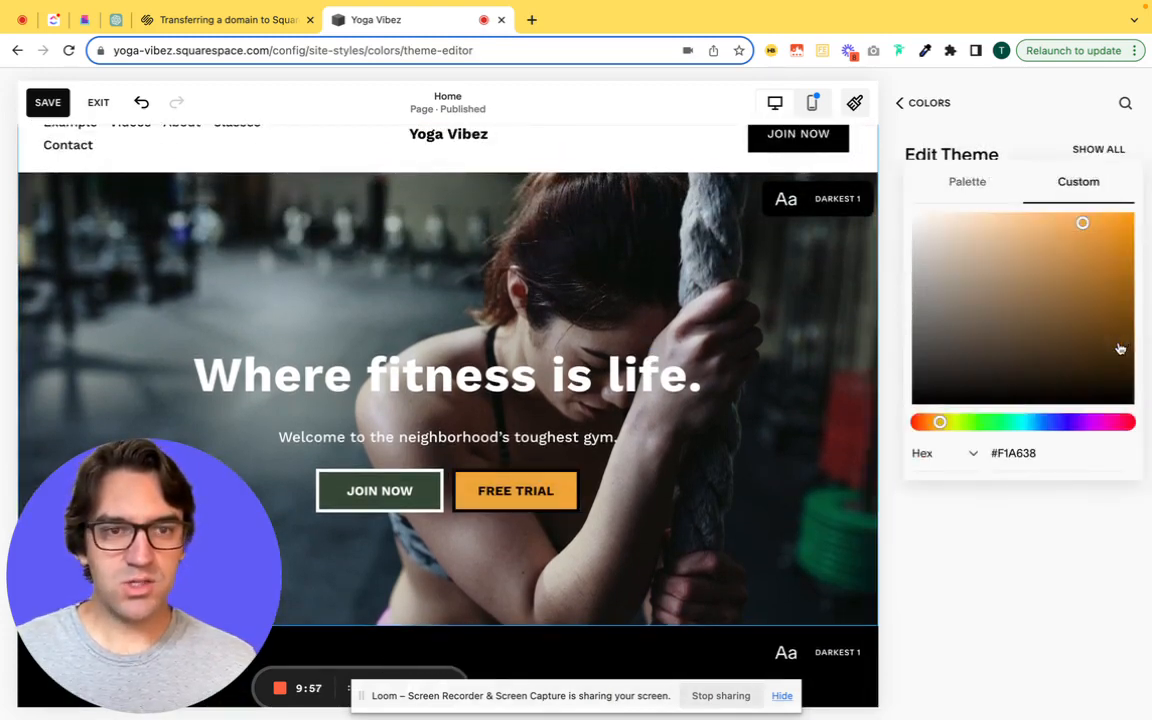
pyautogui.click(972, 186)
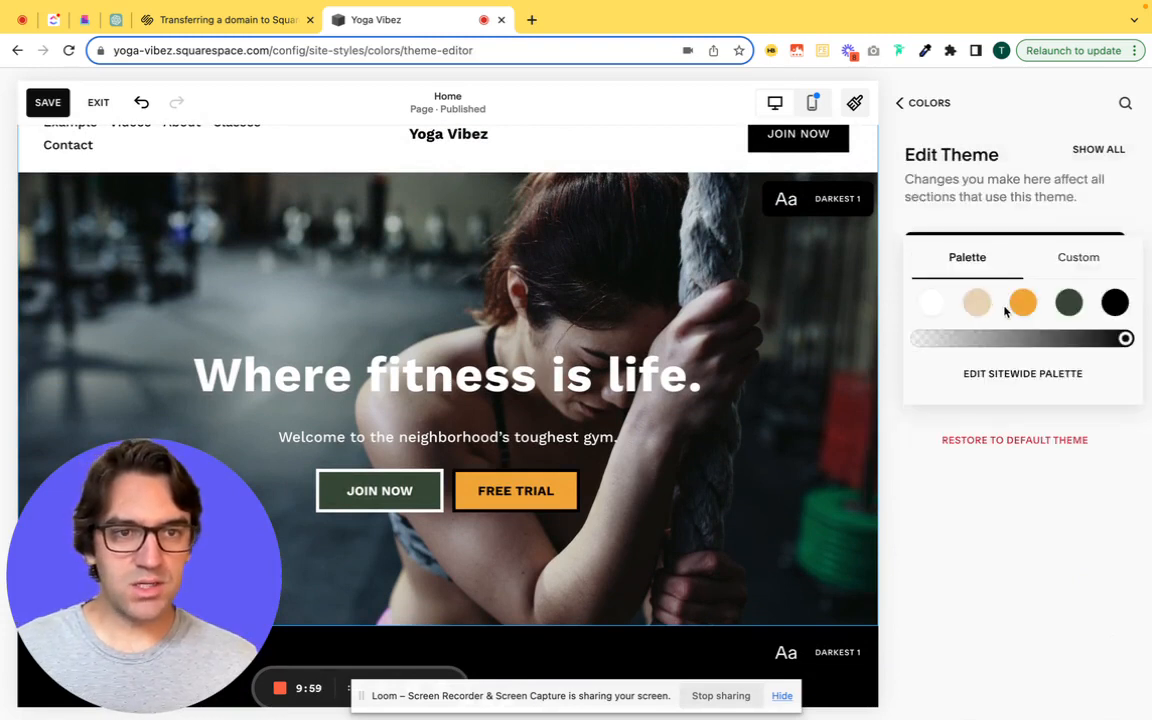
pyautogui.click(977, 302)
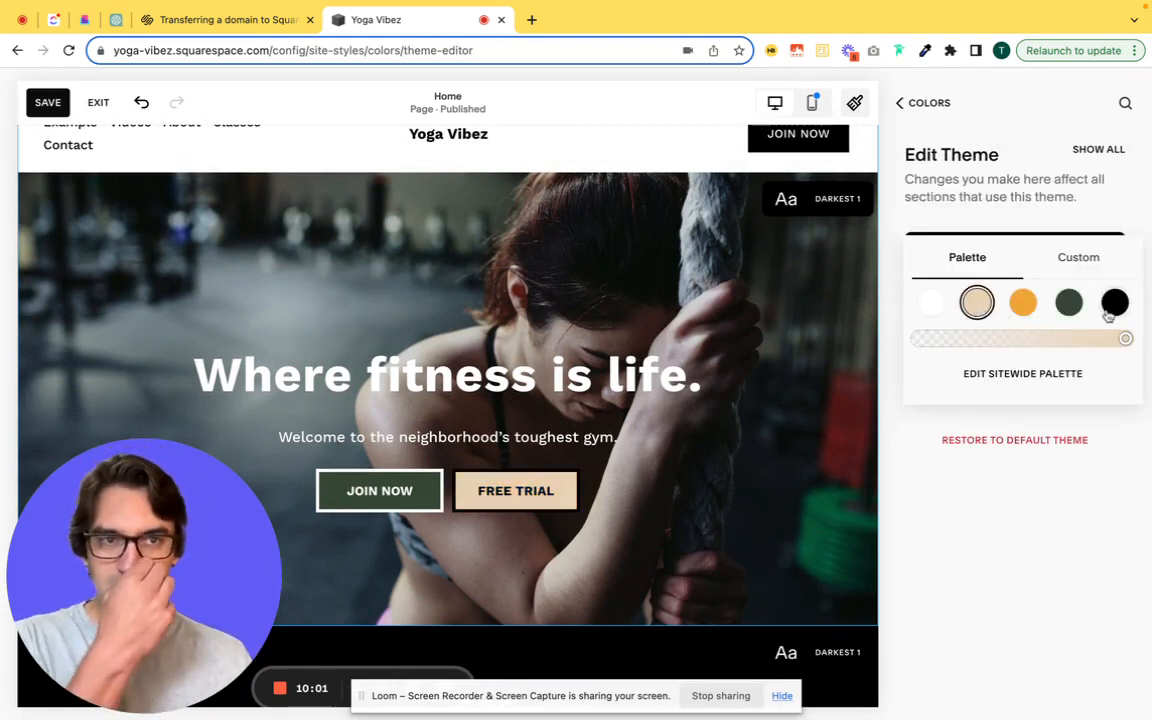
pyautogui.click(1112, 306)
pyautogui.click(1068, 305)
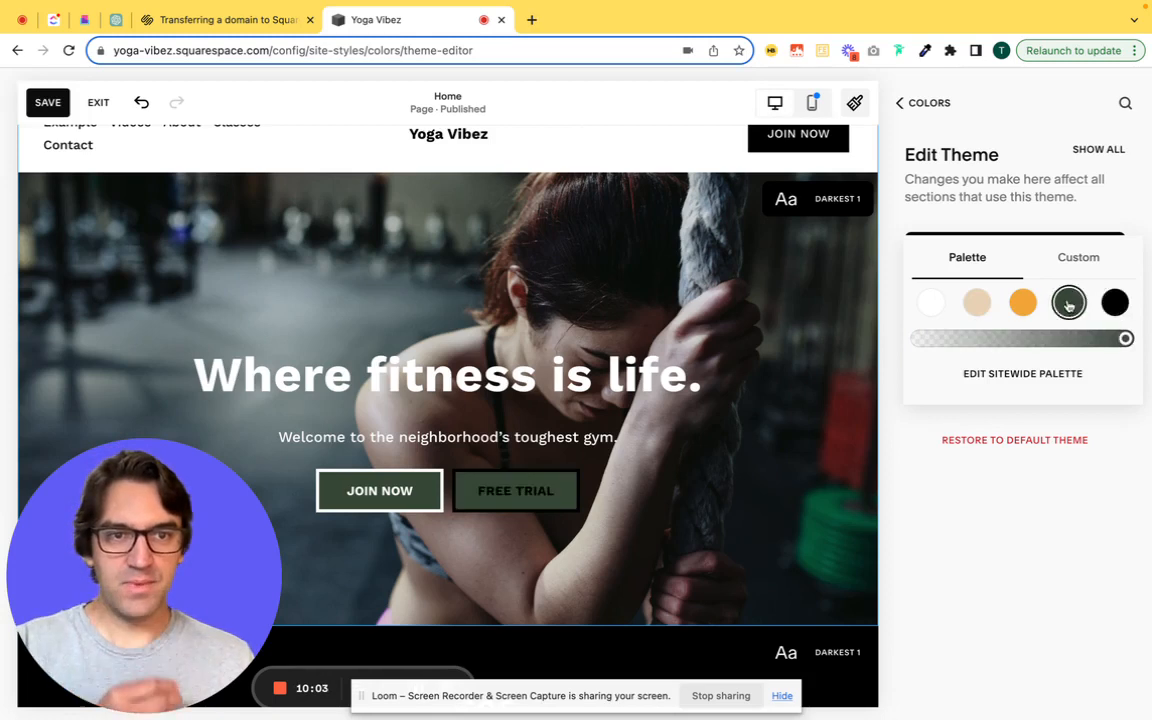
pyautogui.click(1019, 306)
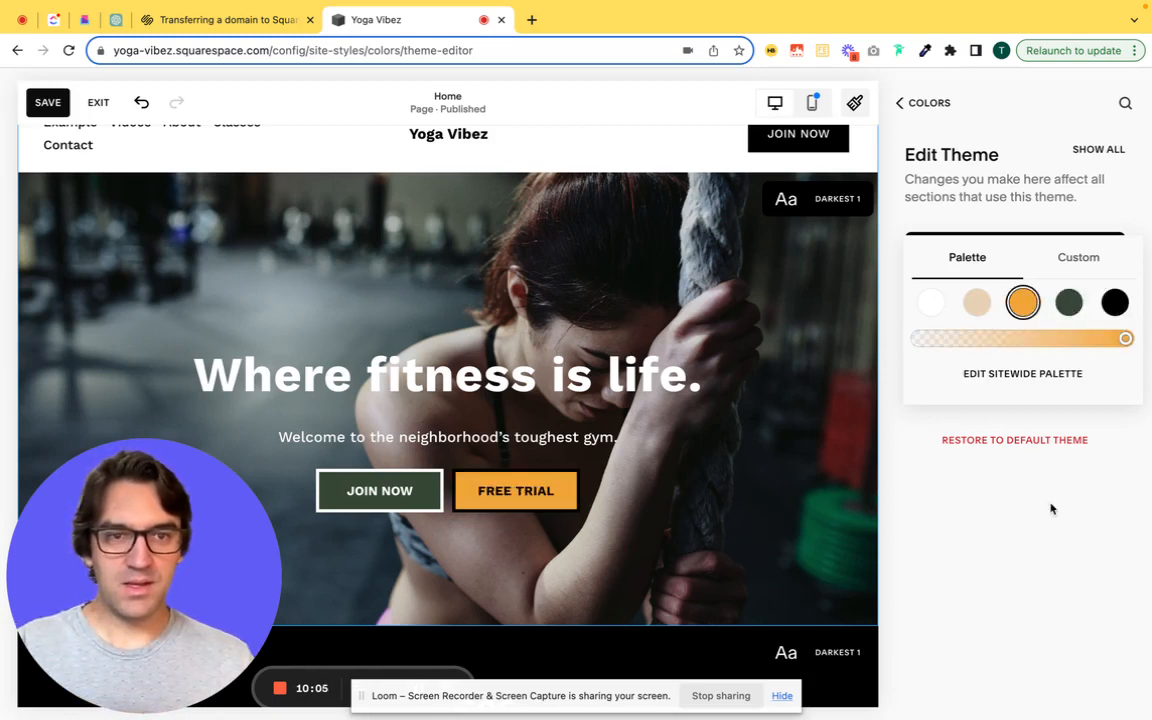
pyautogui.click(1051, 509)
# Set the secondary button text of the Darkest 1 theme to the palette's white, comparing it with black
pyautogui.click(1116, 374)
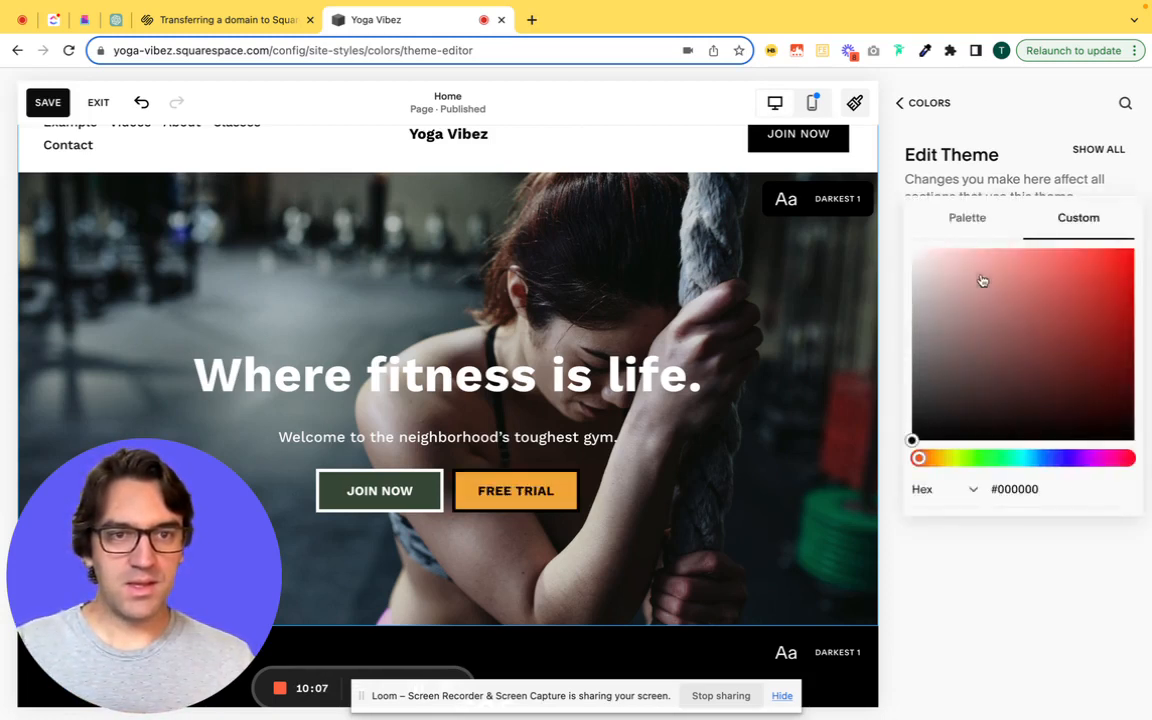
pyautogui.click(969, 222)
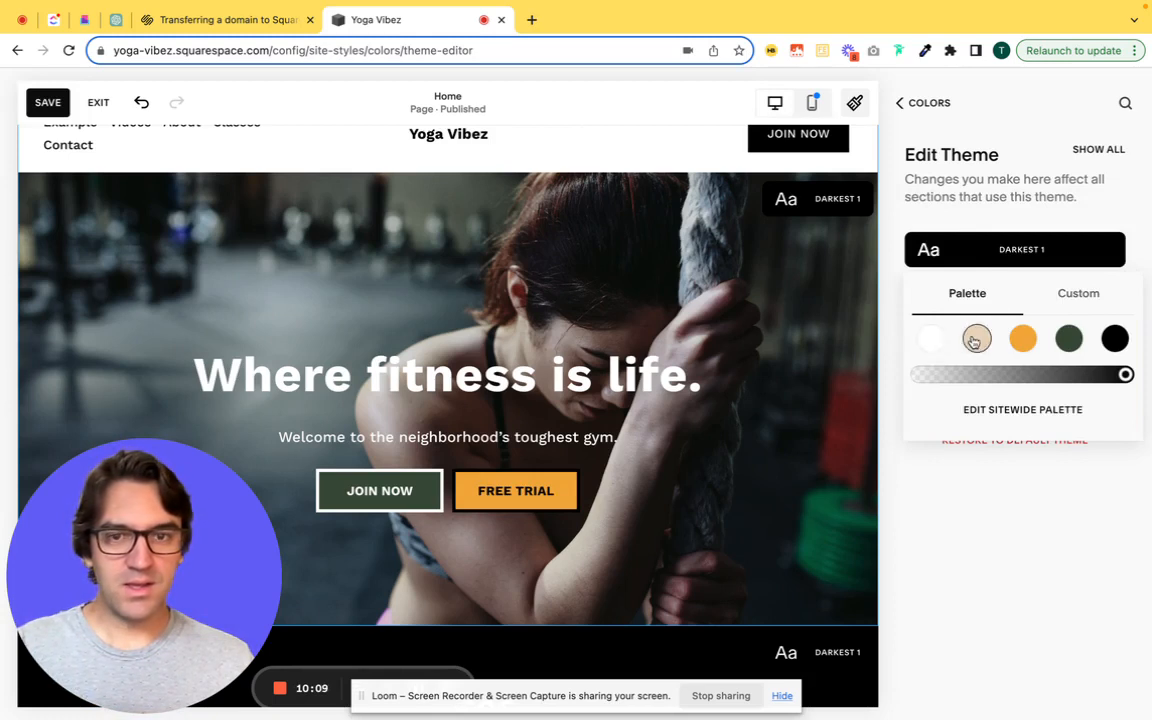
pyautogui.click(928, 341)
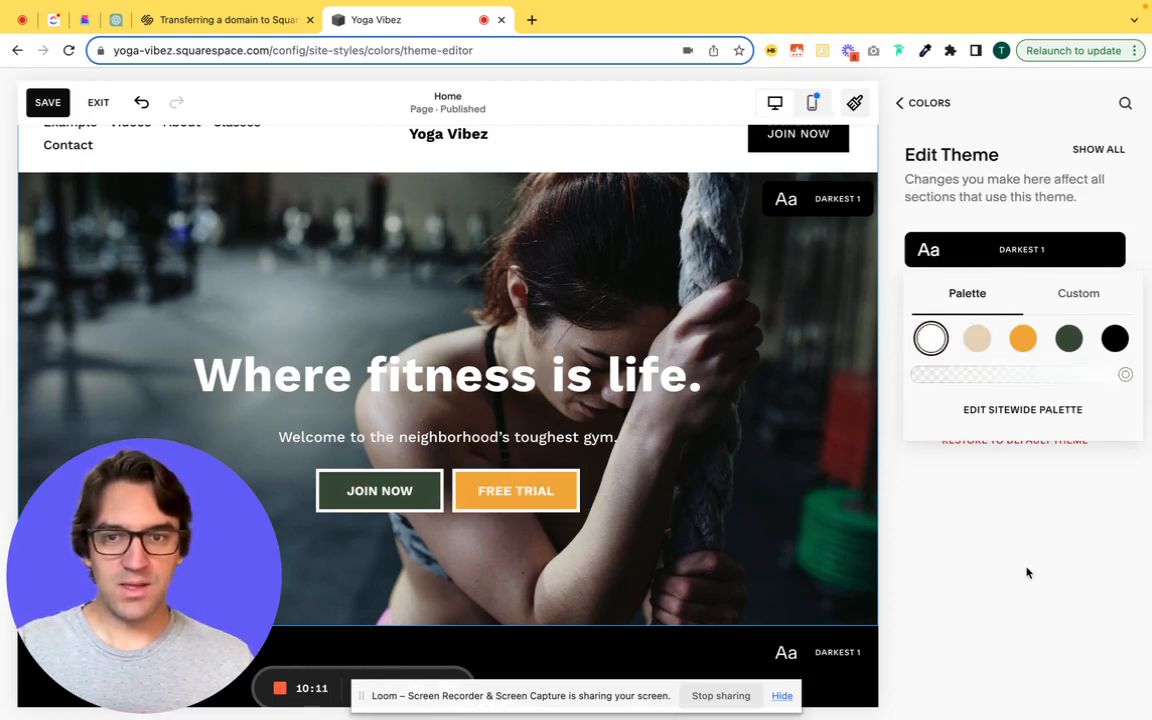
pyautogui.click(1117, 341)
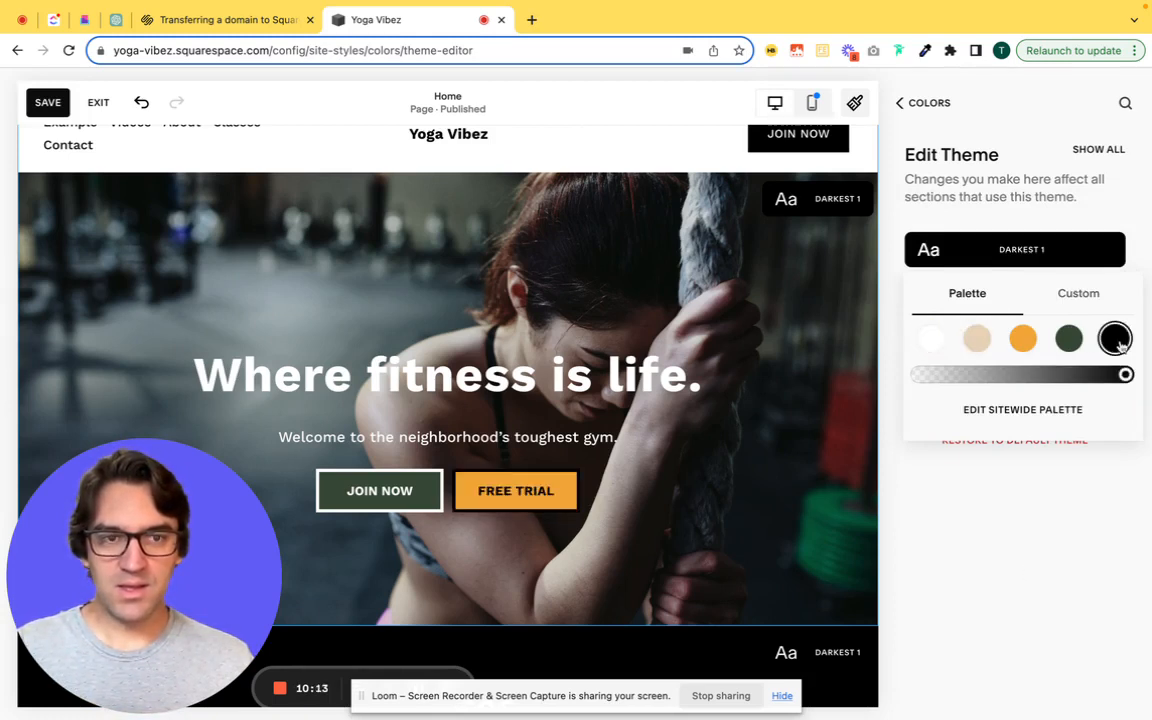
pyautogui.click(931, 339)
pyautogui.click(1080, 567)
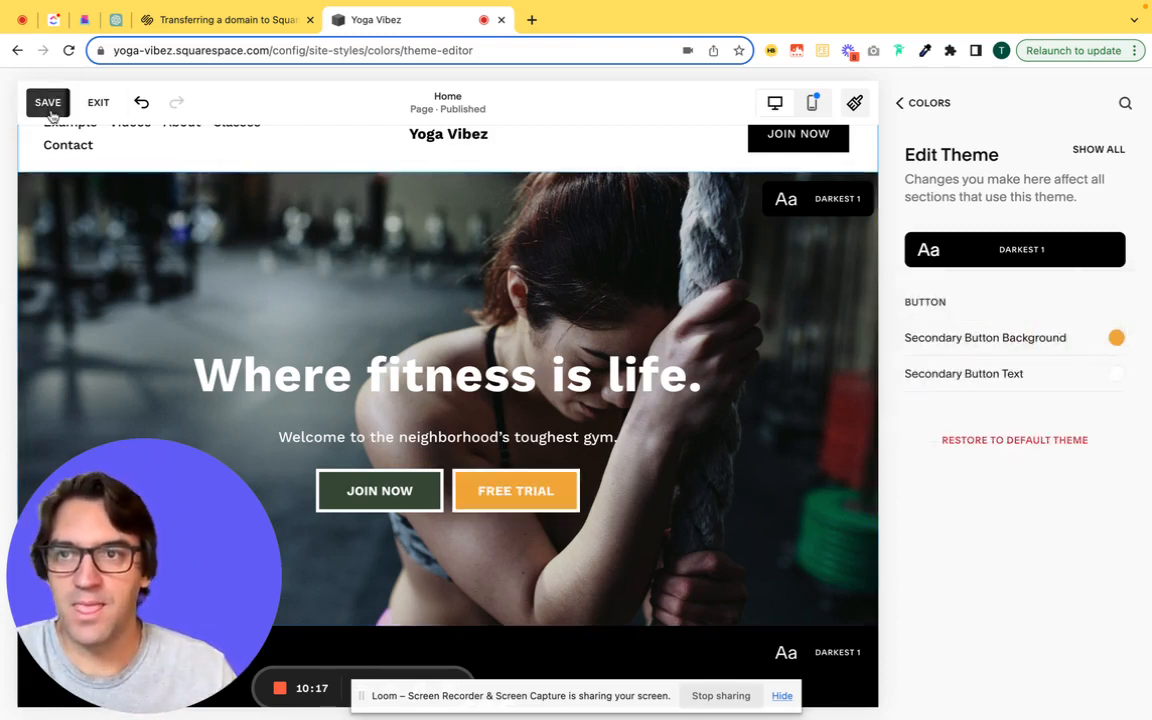
# Save the theme changes, leave the page editor and preview the home page full screen
pyautogui.click(48, 102)
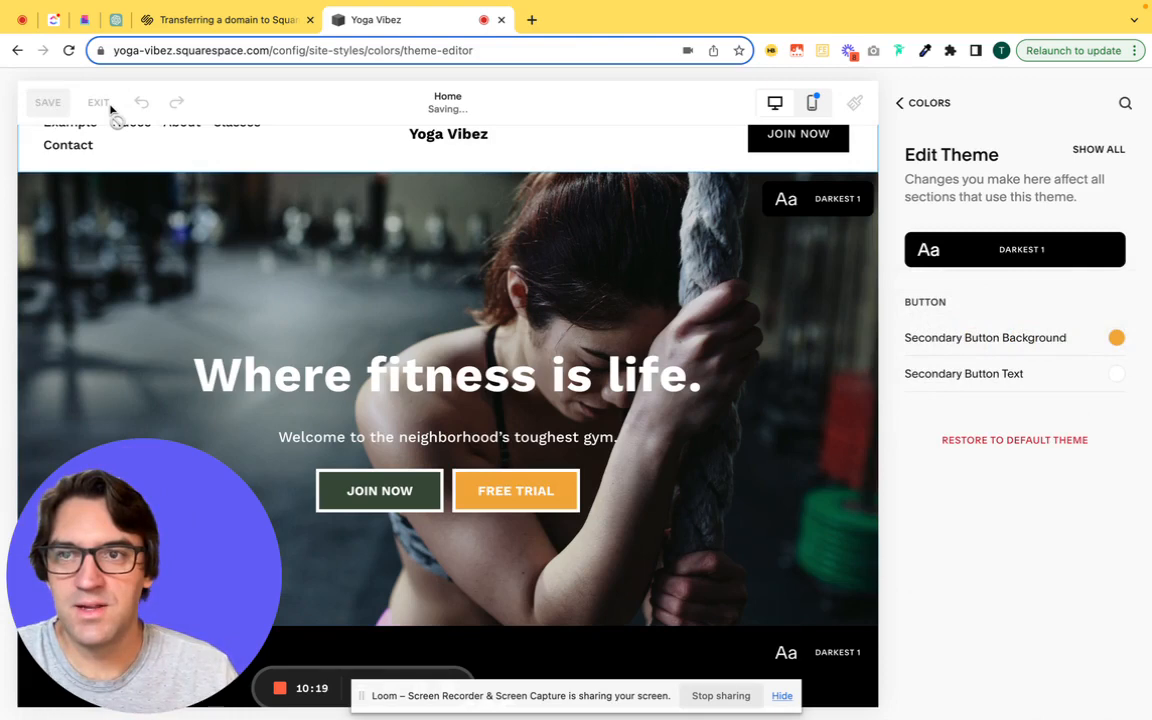
pyautogui.click(934, 106)
pyautogui.click(934, 106)
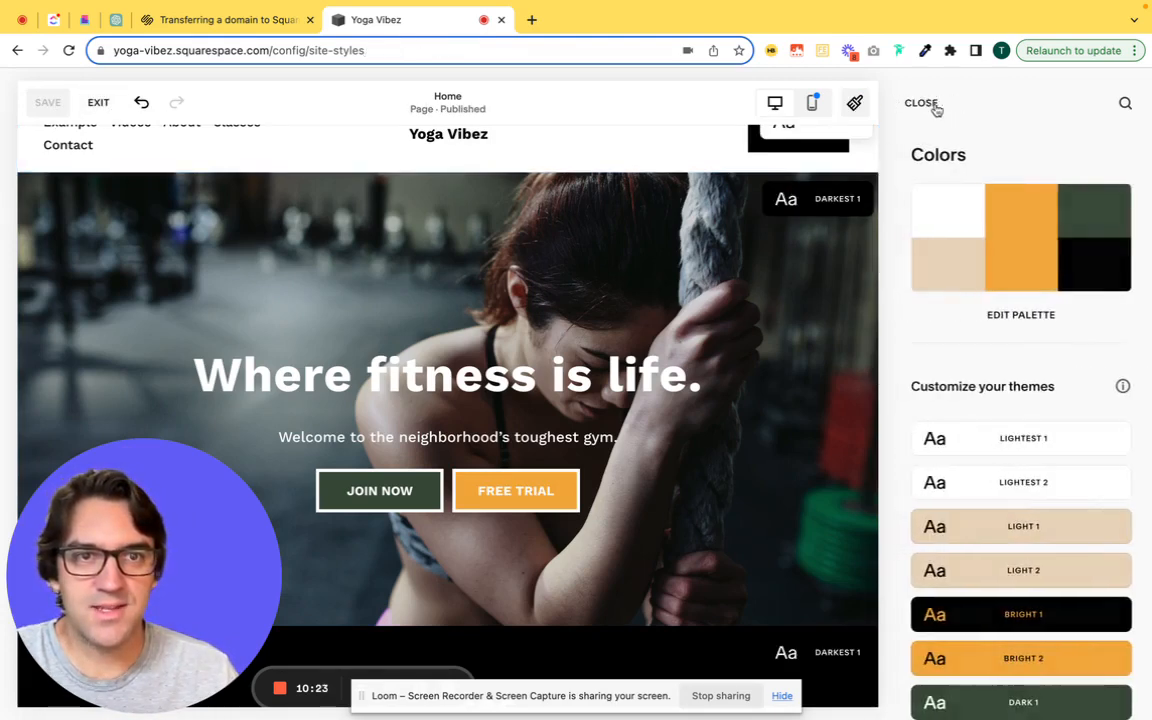
pyautogui.click(98, 102)
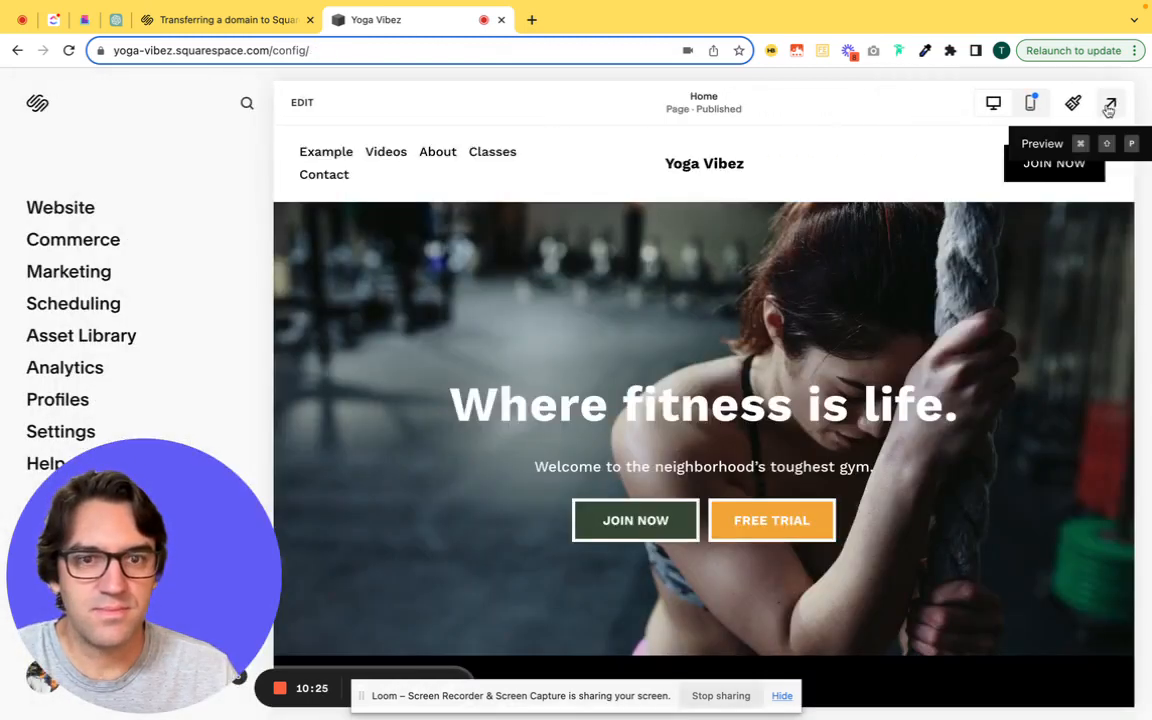
pyautogui.click(1109, 105)
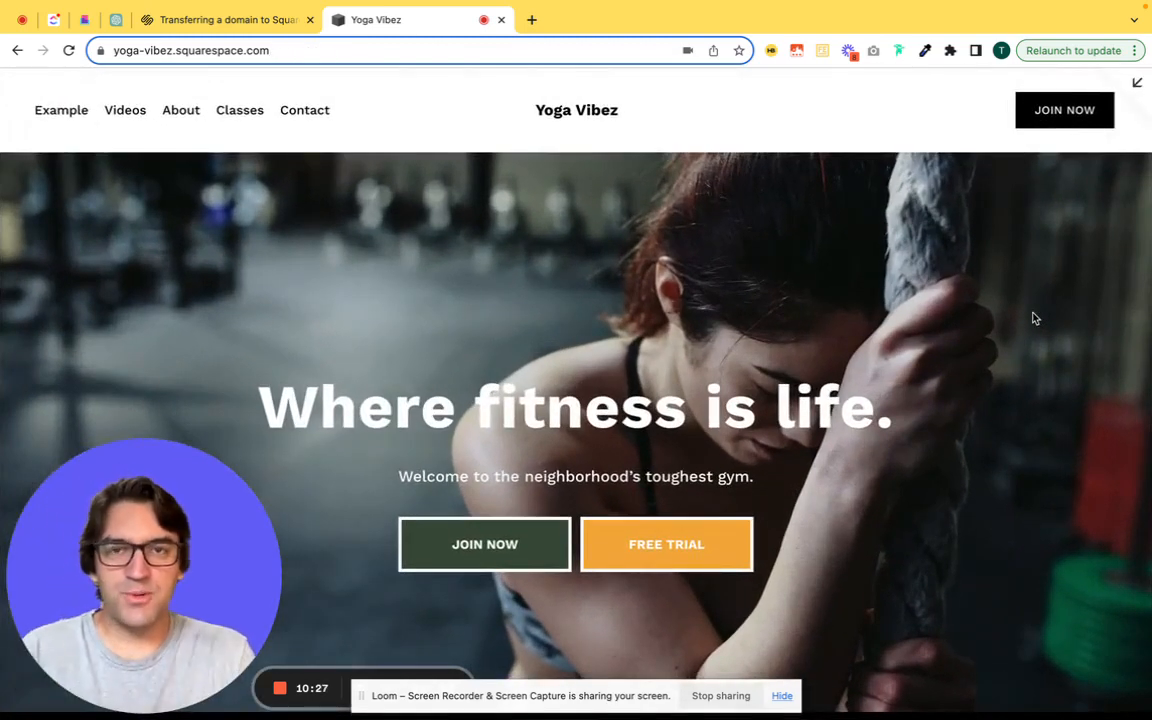